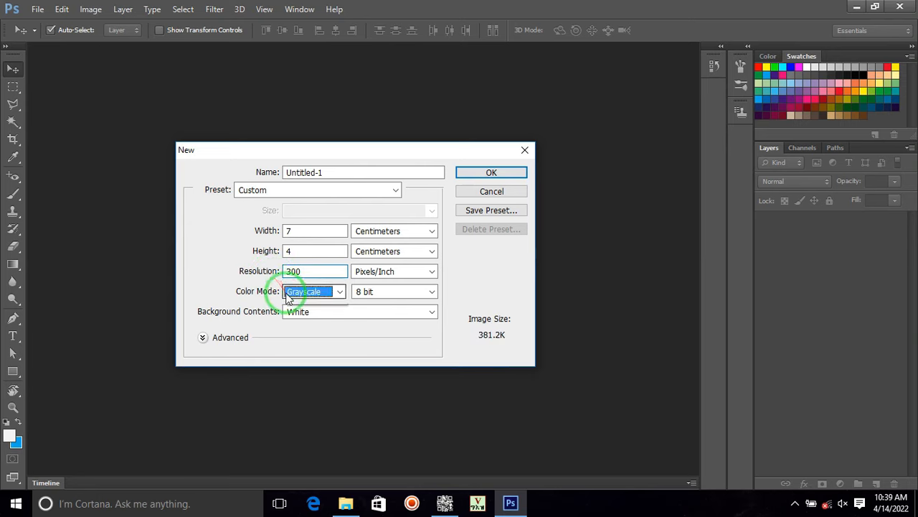
Step: Create a 7 × 4 cm document at 300 pixels/inch in RGB colour with a white background
left_click(307, 326)
left_click(490, 177)
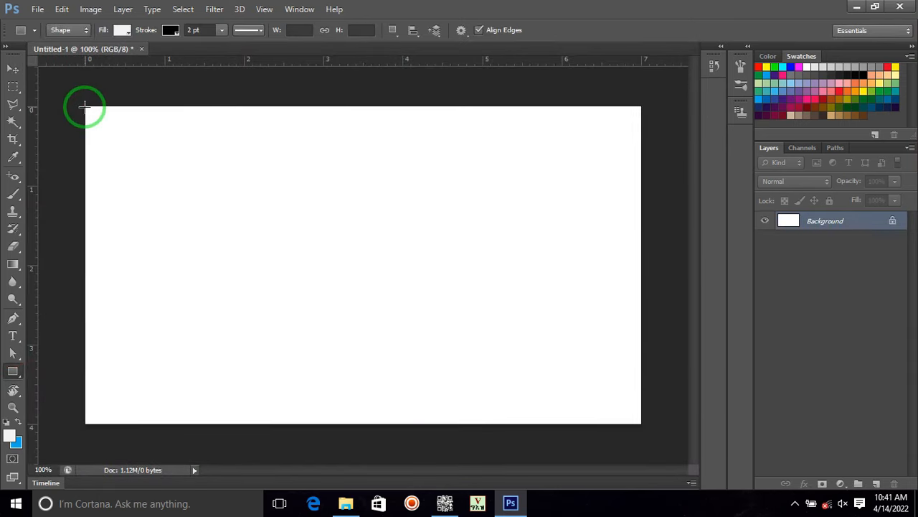
Step: Draw a rectangle about 182 × 470 px along the card's left edge with black fill and no stroke
left_click_drag(84, 107, 207, 424)
left_click(122, 31)
left_click(115, 57)
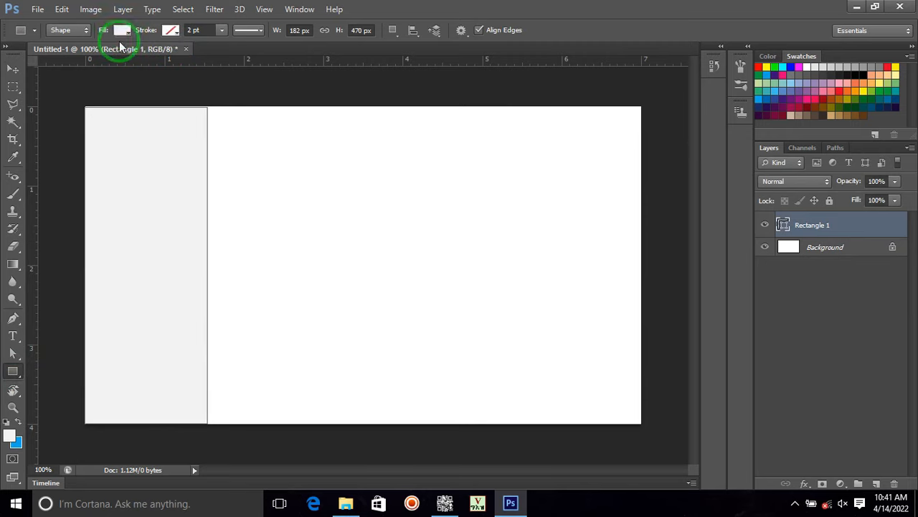
left_click(120, 31)
left_click(64, 97)
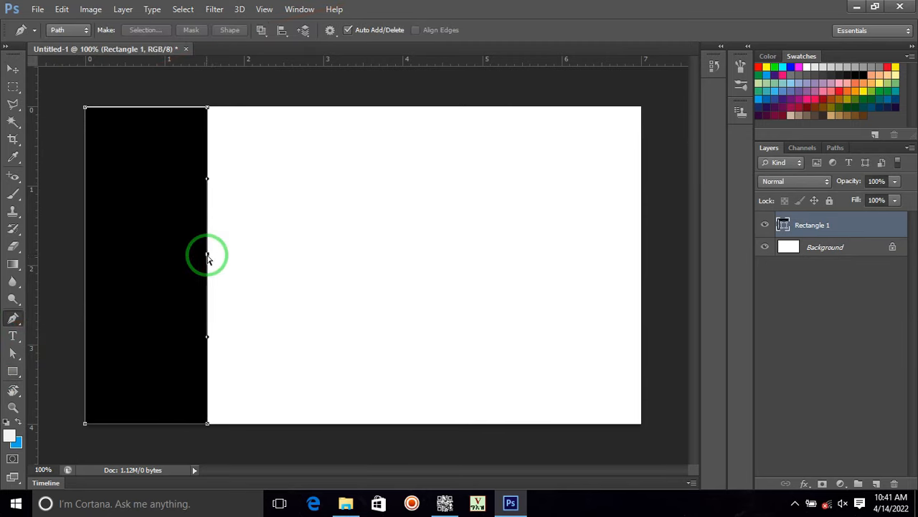
Step: Bend the black rectangle's inner edge into a curve reaching the card's left edge
left_click_drag(207, 257, 85, 271)
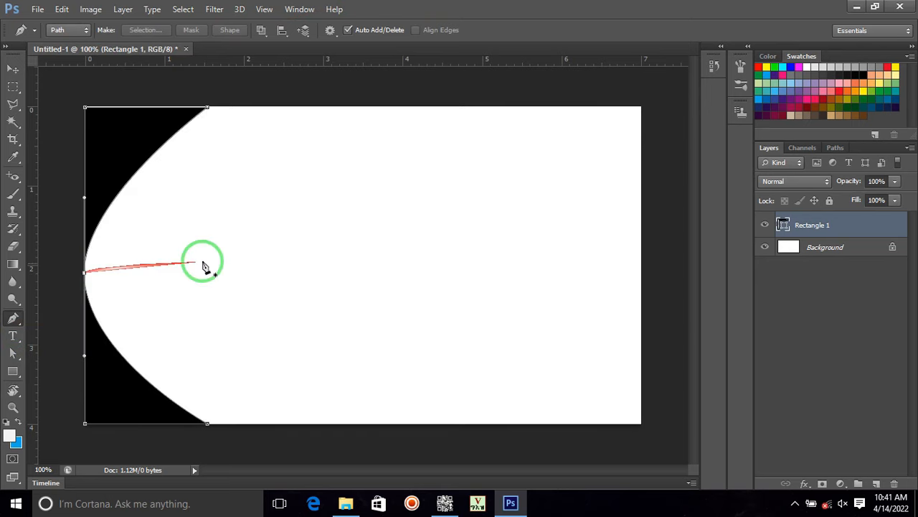
key("Return")
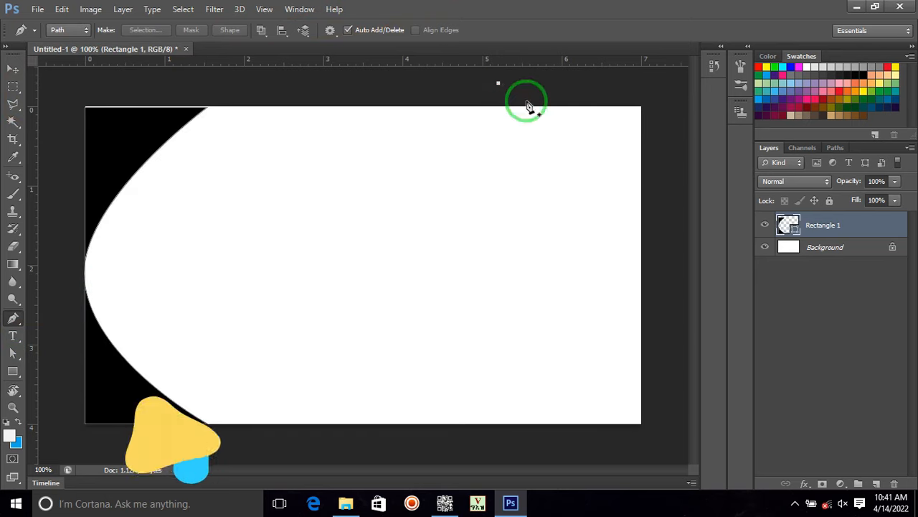
left_click(13, 68)
left_click(254, 181)
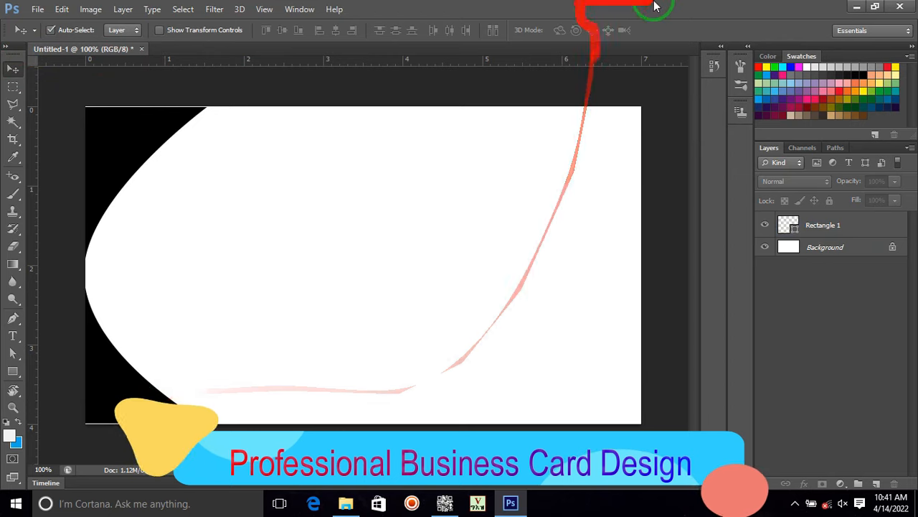
Step: Set the Pen tool to Shape mode with no stroke and a dark grey fill
left_click(13, 317)
left_click(66, 45)
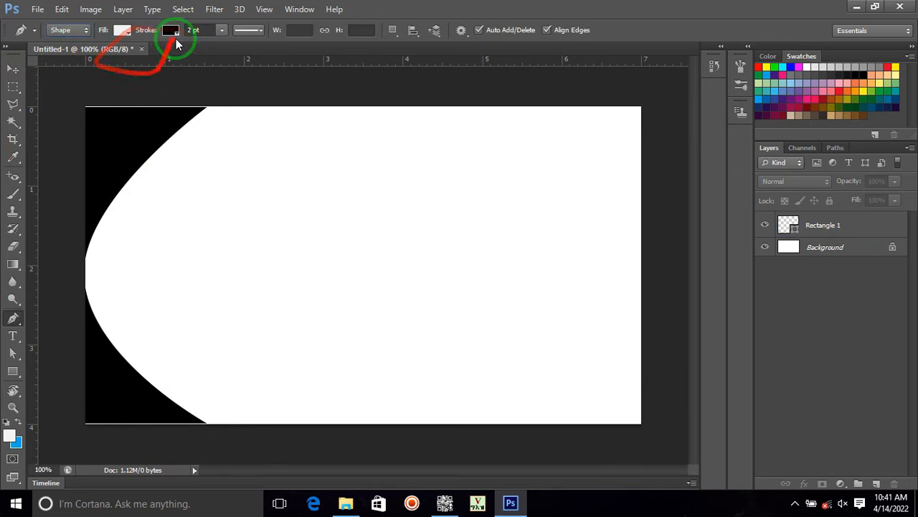
left_click(171, 30)
left_click(113, 56)
left_click(122, 30)
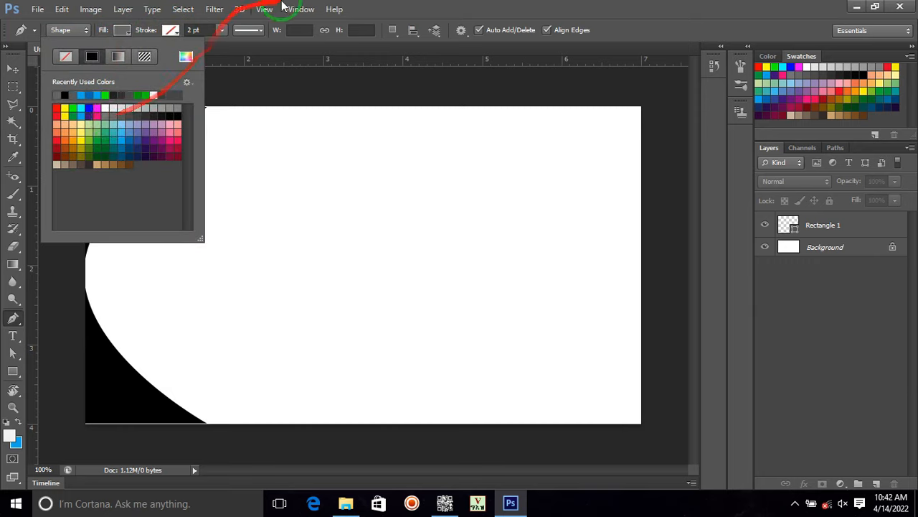
left_click(391, 6)
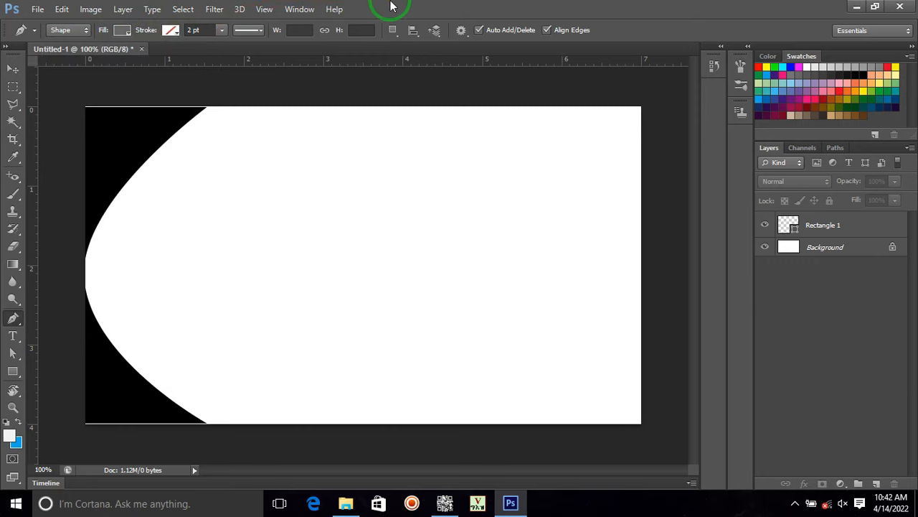
Step: Draw a curved grey shape from the card's upper-left corner to the black shape's lower tip and back to the left edge
left_click(86, 106)
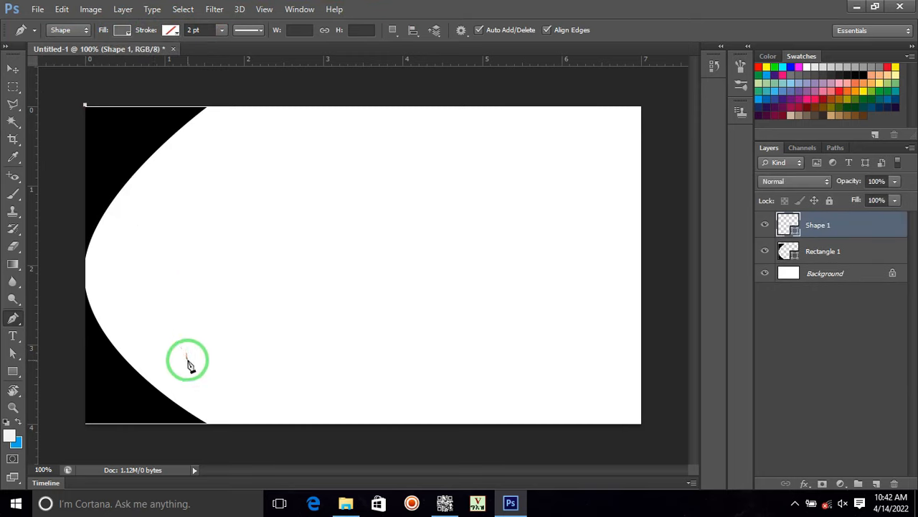
left_click_drag(210, 422, 309, 486)
left_click(207, 422)
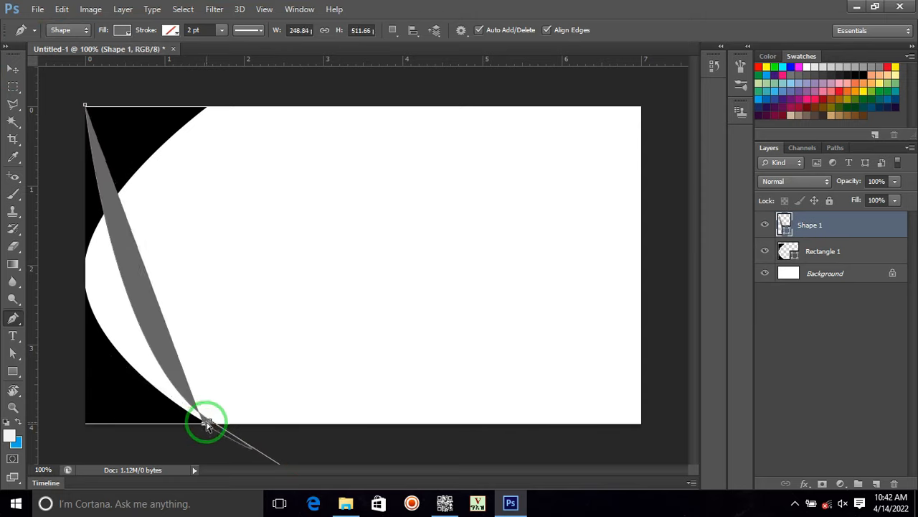
key("ctrl+z")
left_click_drag(209, 421, 209, 426)
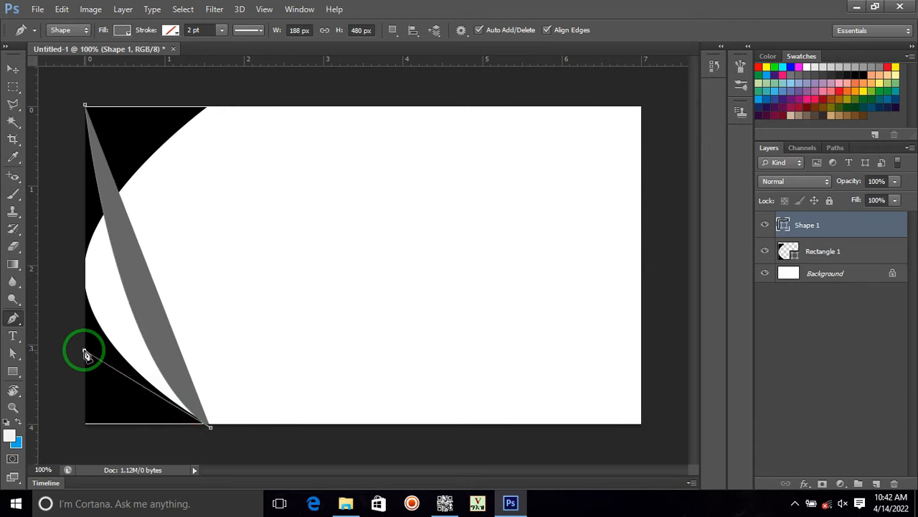
left_click(84, 352)
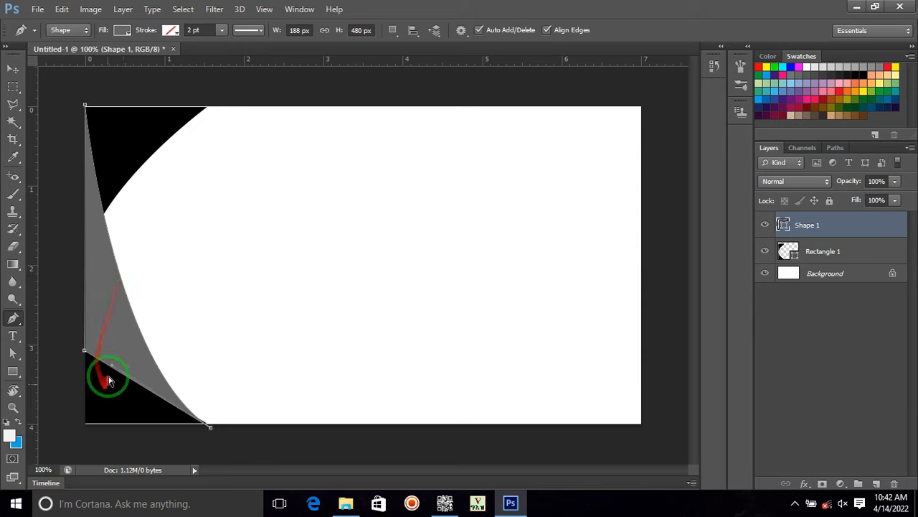
Step: Refine the curve of the grey shape's inner edge and deselect the shape
left_click_drag(116, 364, 106, 337)
left_click_drag(92, 292, 95, 256)
left_click(13, 68)
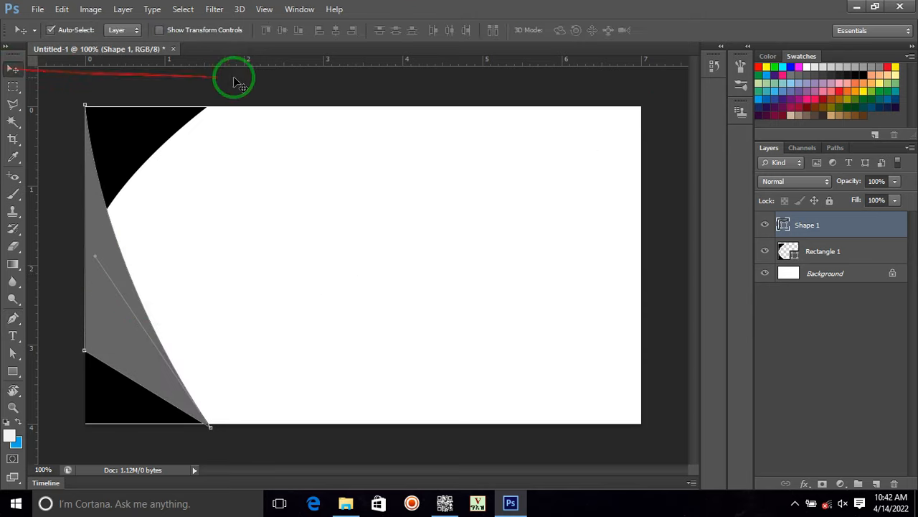
left_click(311, 328)
Step: Enlarge the black curved shape to about 208 × 489 px so it extends slightly beyond the card
left_click(151, 96)
left_click(146, 129)
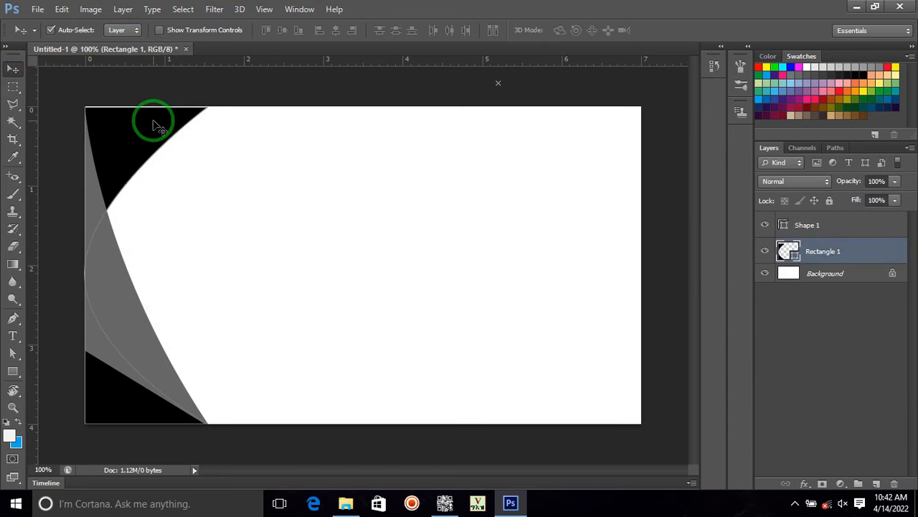
key("ctrl+t")
left_click_drag(207, 263, 223, 257)
left_click_drag(153, 107, 153, 105)
left_click_drag(155, 422, 154, 432)
left_click(678, 41)
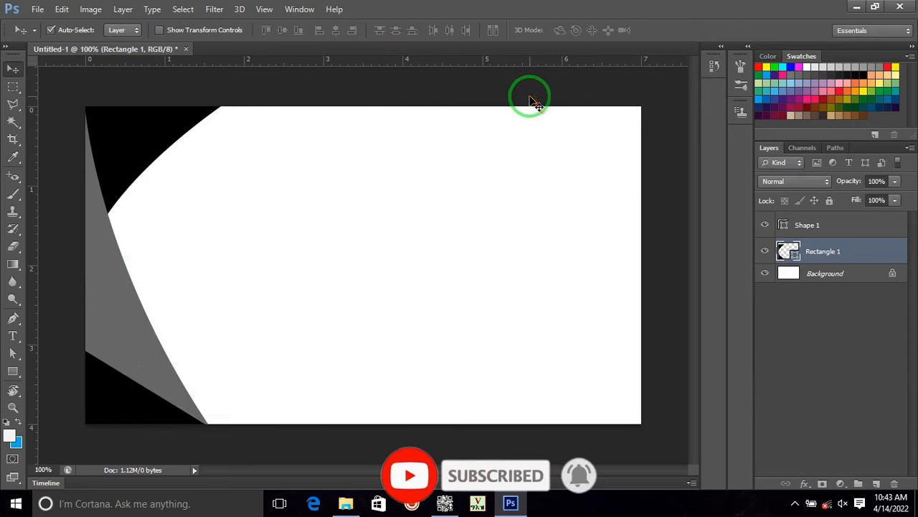
Step: Extend the grey shape's upper corner slightly past the card's edge and copy both left-side shapes to the right side
left_click_drag(107, 90, 139, 431)
left_click(106, 272)
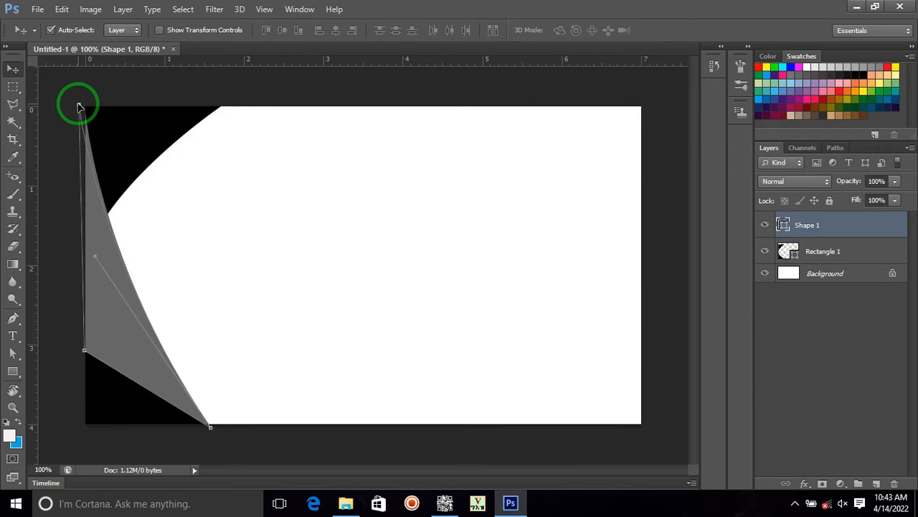
left_click_drag(79, 106, 552, 387)
Step: Flip the copied black and grey shapes horizontally and align them with the card's right edge
key("ctrl+t")
right_click(563, 369)
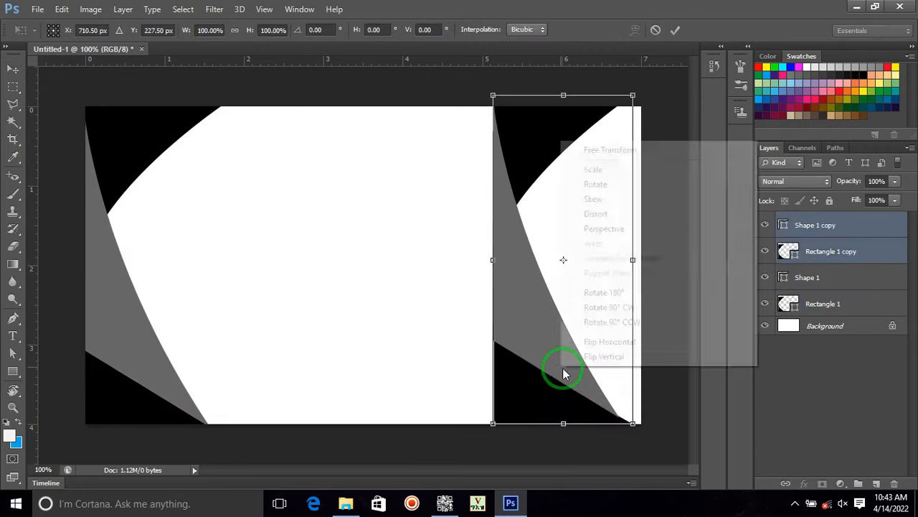
left_click(608, 344)
left_click(676, 28)
key("shift+Down")
key("shift+Right")
key("shift+Right")
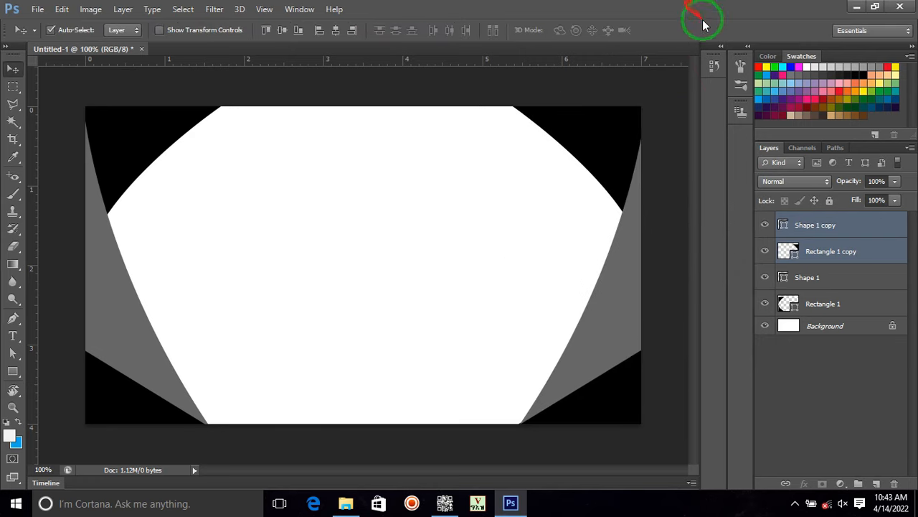
left_click(784, 407)
key("ctrl+o")
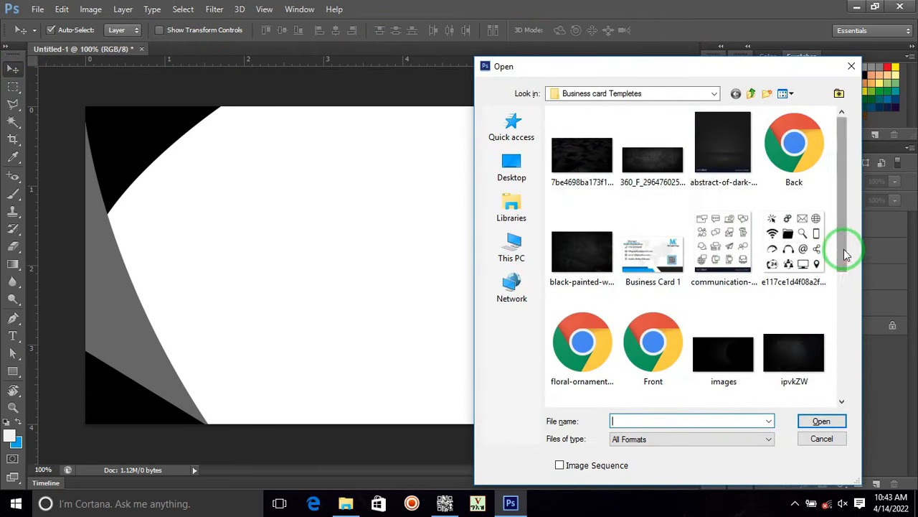
left_click_drag(843, 252, 840, 349)
left_click(723, 269)
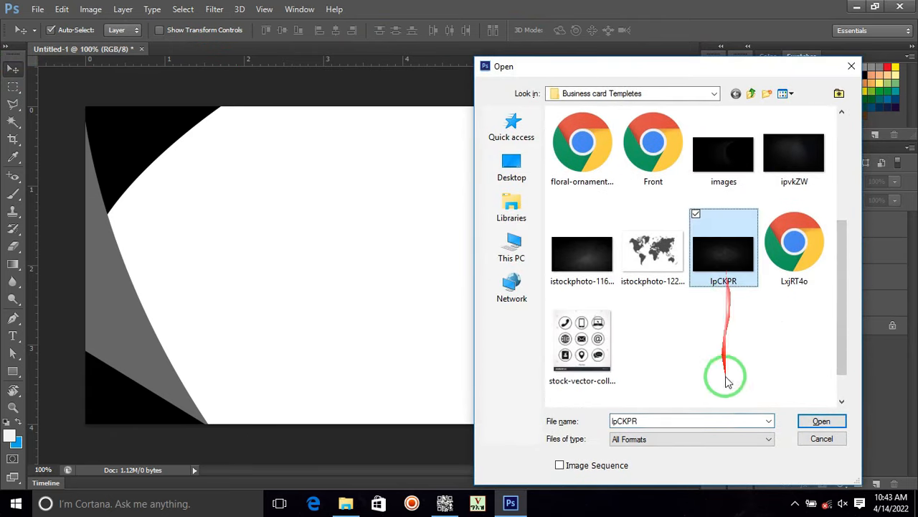
left_click(583, 248)
left_click(821, 421)
left_click_drag(304, 225, 237, 150)
left_click_drag(855, 219, 865, 332)
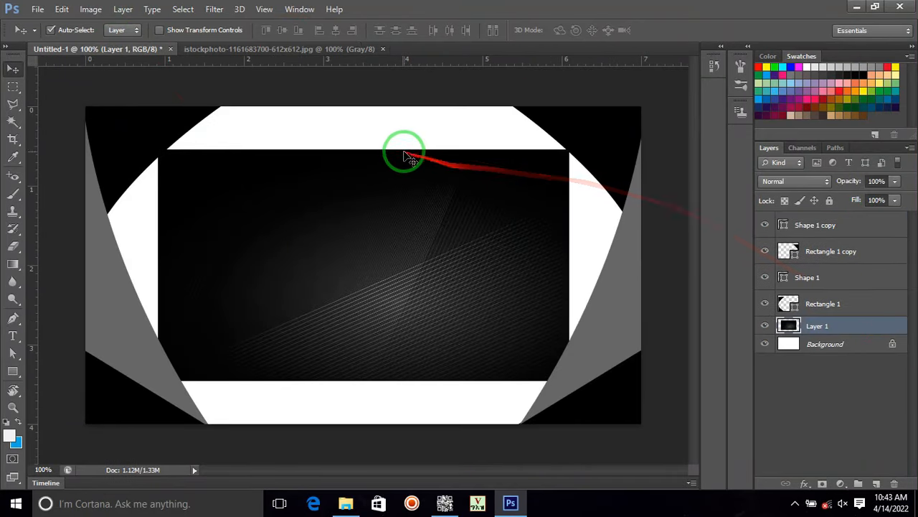
Step: Scale the dark texture image to fill the entire card
key("ctrl+t")
left_click_drag(155, 148, 87, 107)
left_click_drag(570, 380, 640, 422)
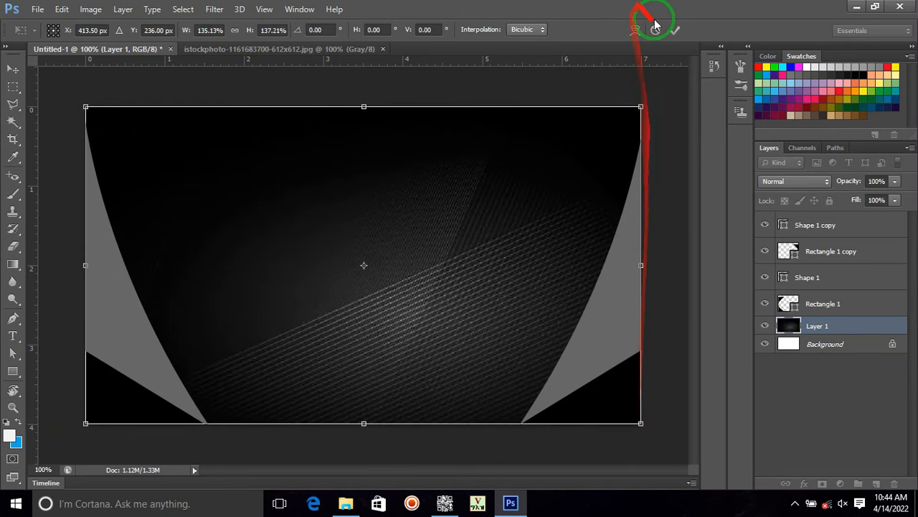
left_click(655, 25)
Step: Open Logo.png and copy the logo into the card document, directly above the Rectangle 1 layer
left_click(849, 355)
left_click(783, 303)
key("a")
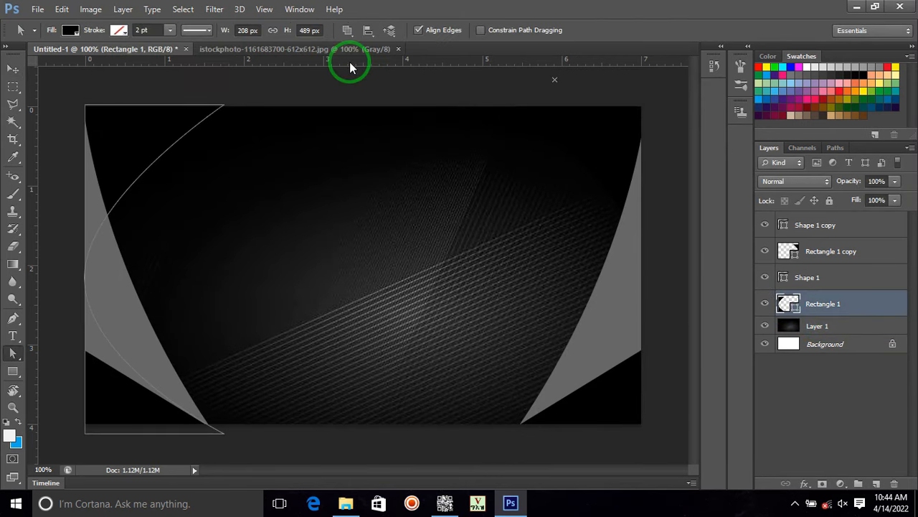
key("ctrl+o")
left_click(723, 246)
left_click(752, 94)
left_click(588, 211)
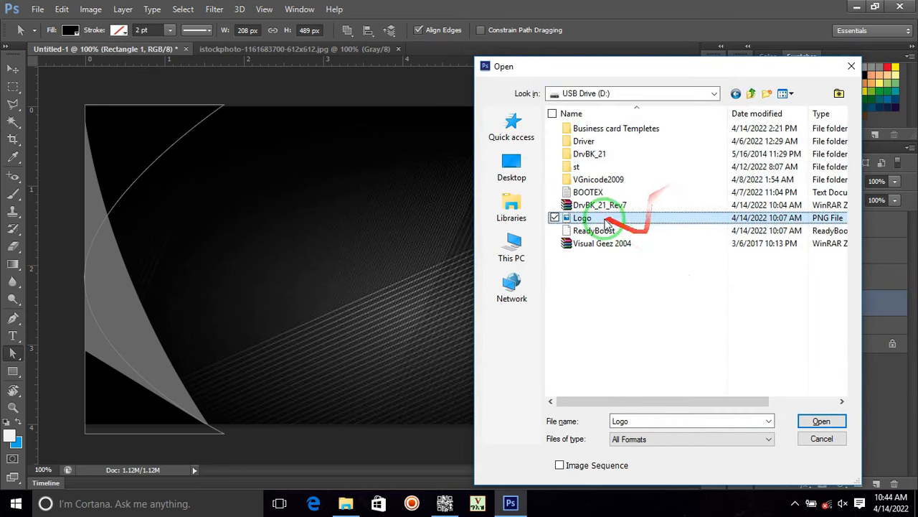
left_click(821, 422)
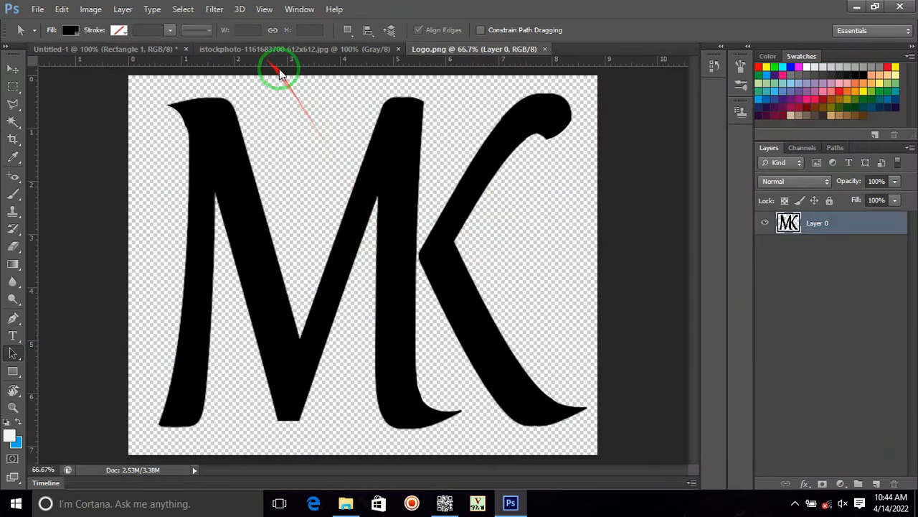
left_click(13, 68)
left_click_drag(293, 215, 368, 207)
Step: Scale the logo down to about 16% and place it in the upper middle of the card
key("ctrl+t")
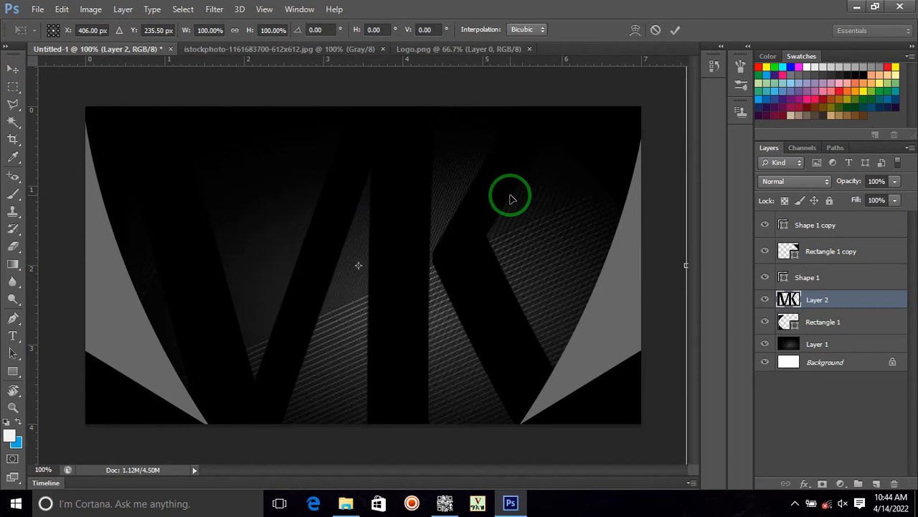
key("ctrl+0")
left_click_drag(585, 91, 401, 211)
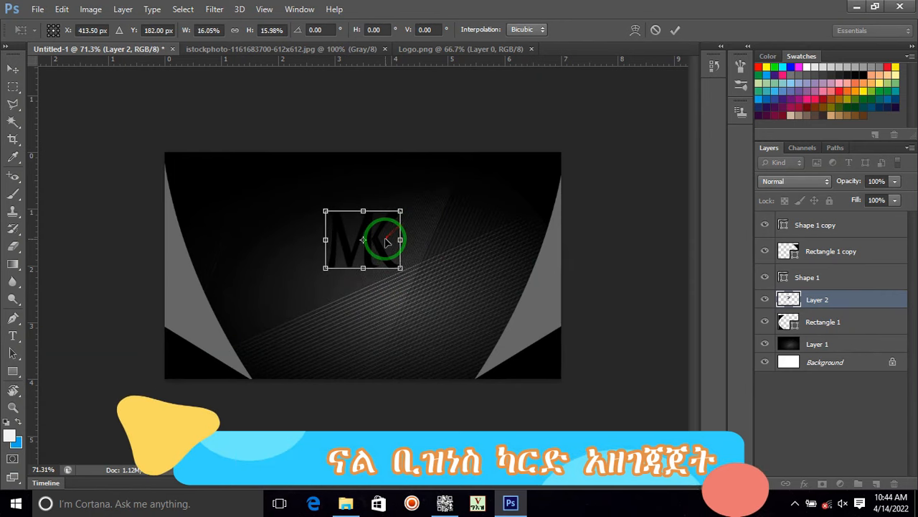
left_click(675, 30)
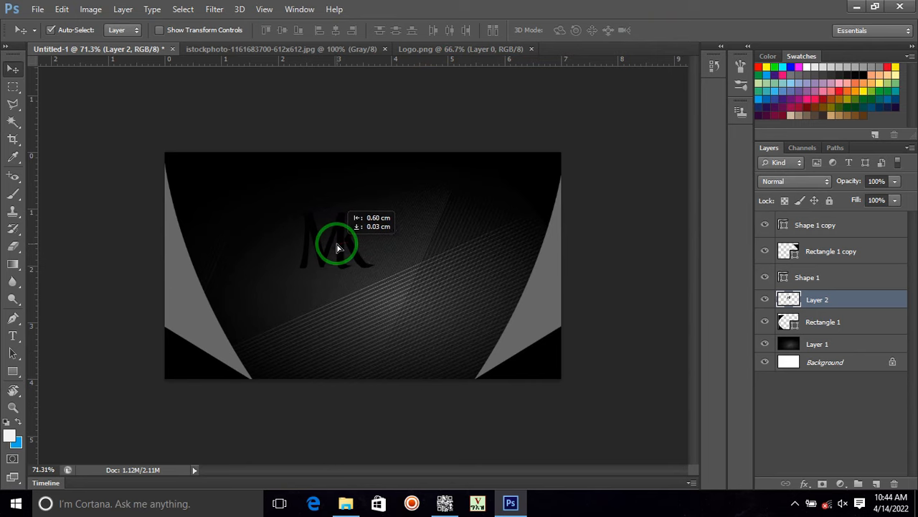
Step: Move the logo left of the card's centre and reduce it to about 72%
left_click_drag(337, 244, 314, 256)
key("ctrl+t")
left_click_drag(351, 220, 326, 254)
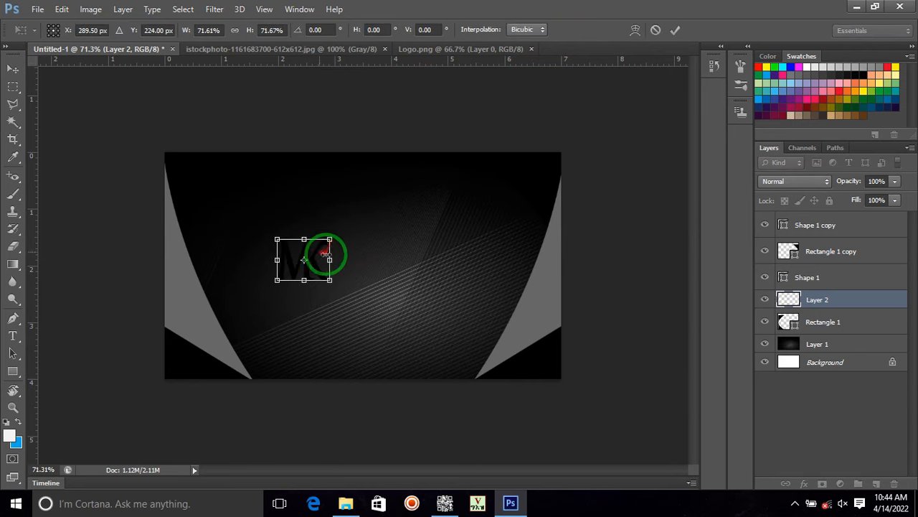
left_click(675, 29)
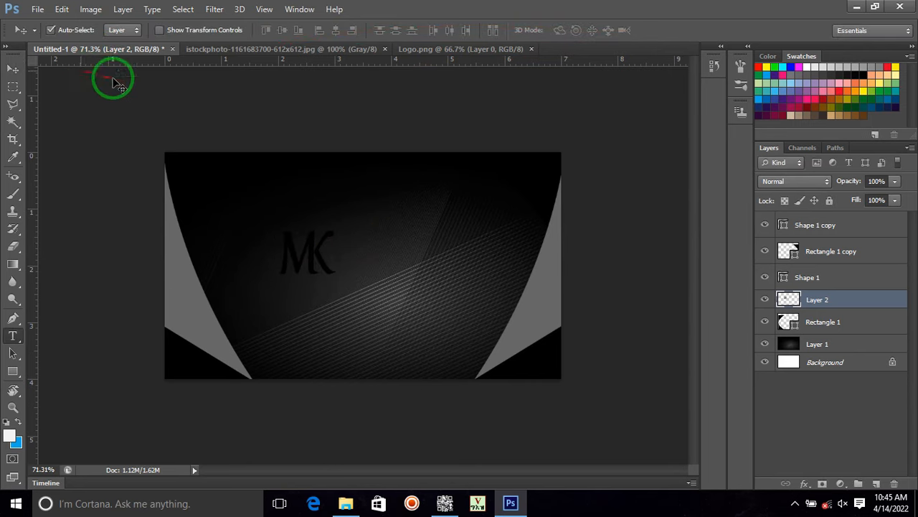
Step: Add the card owner's full name in white 12 pt Gadugi Regular and position it to the right of the logo
key("t")
left_click(144, 30)
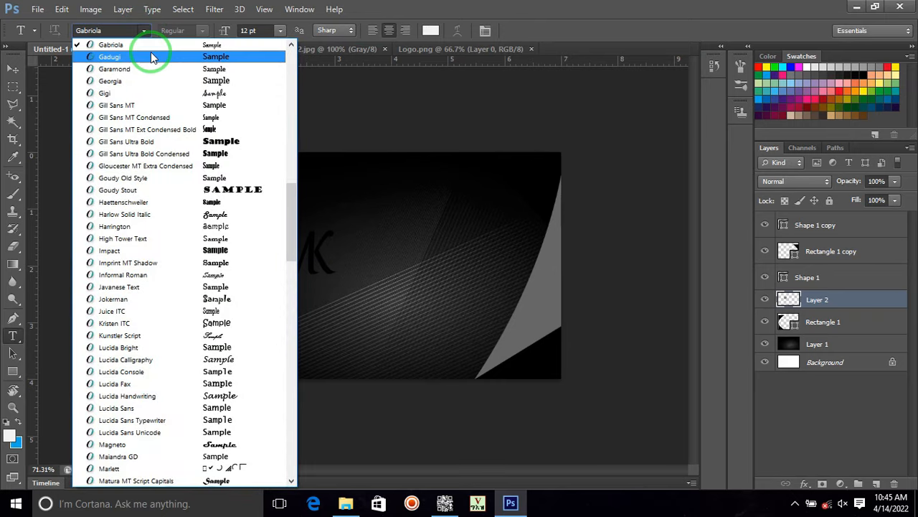
left_click(151, 57)
left_click(340, 238)
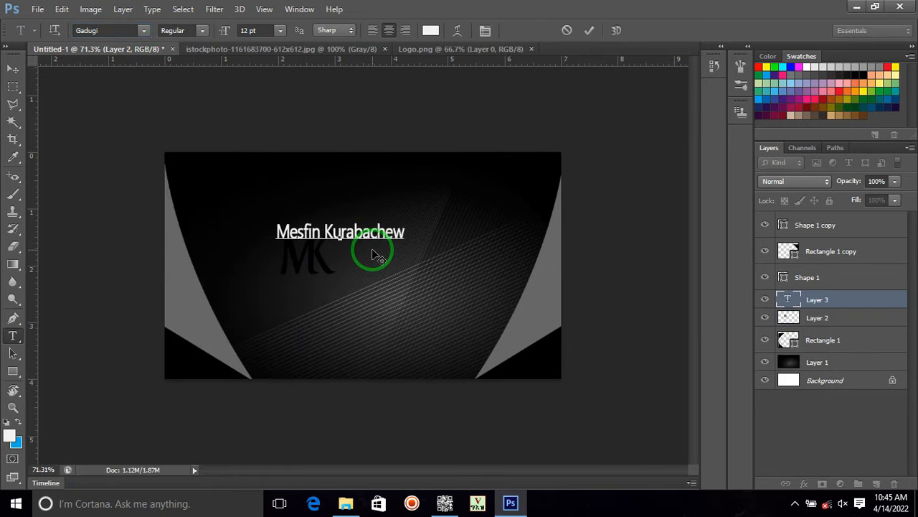
left_click(587, 30)
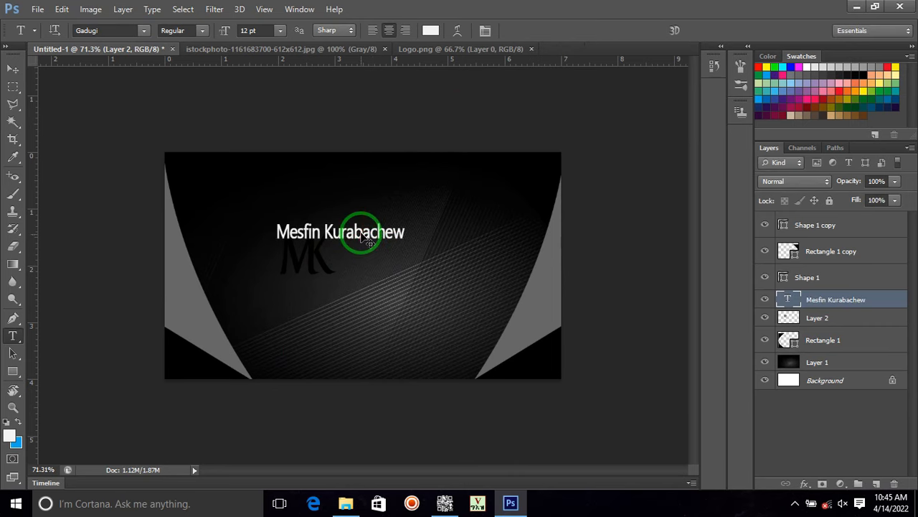
left_click_drag(358, 234, 417, 241)
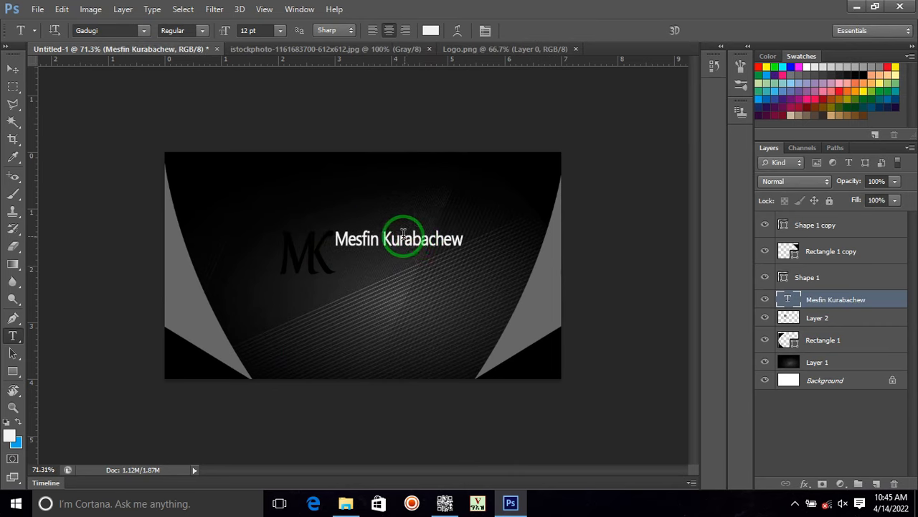
Step: Duplicate the name text directly below the original and change the copy's wording to "Graphics Design"
left_click(13, 68)
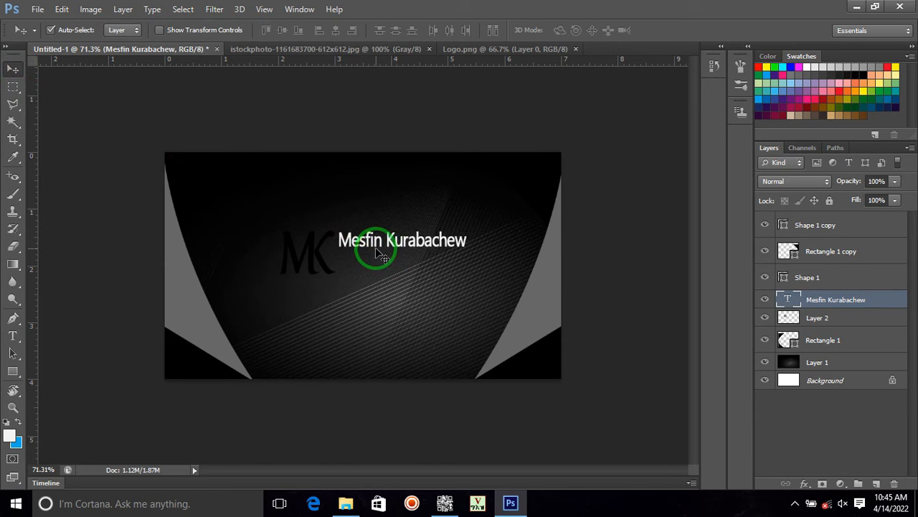
left_click_drag(386, 252, 381, 267)
key("t")
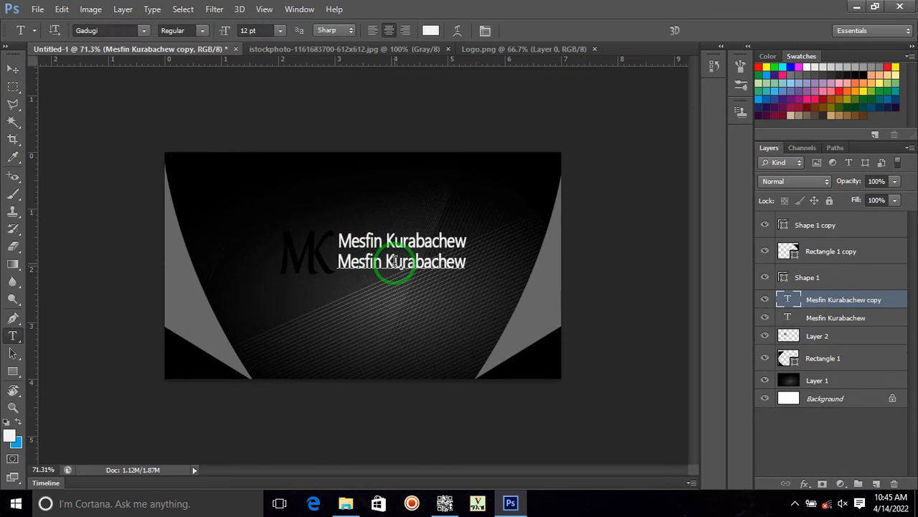
left_click(400, 264)
triple_click(390, 251)
type("Graphics Design")
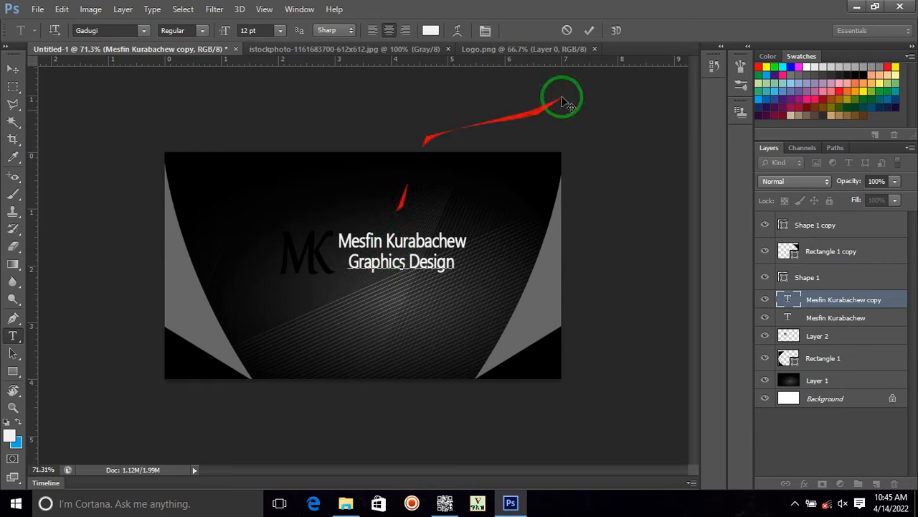
left_click(586, 32)
Step: Set the font size of both the name and the Graphics Design text layers to 10 pt
left_click(13, 68)
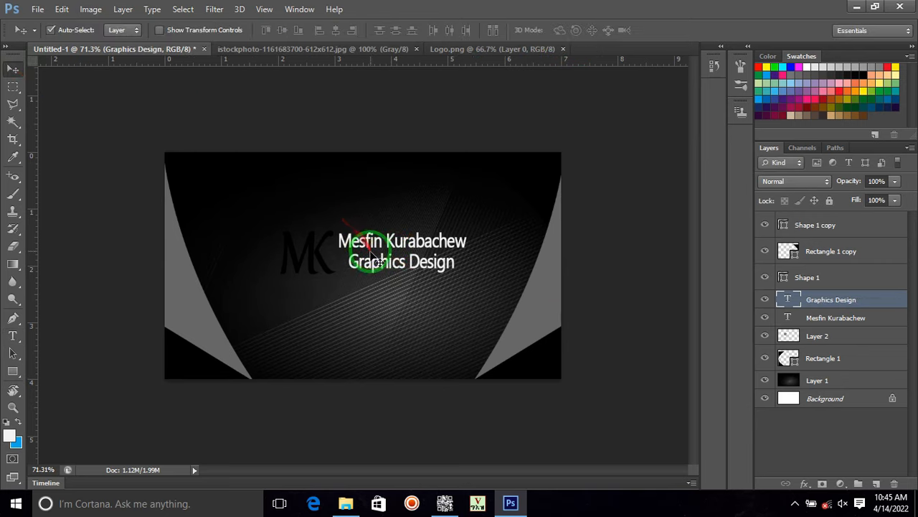
left_click(790, 317, "shift")
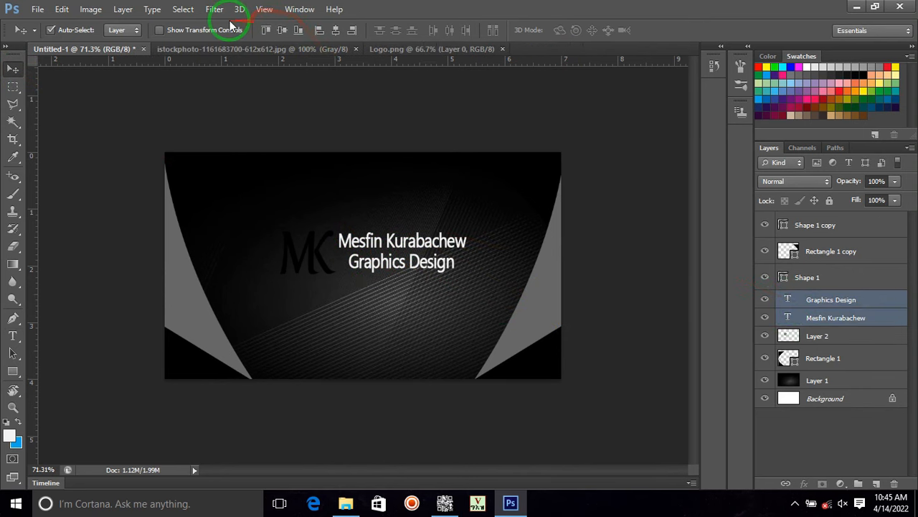
key("t")
left_click(279, 32)
left_click(267, 107)
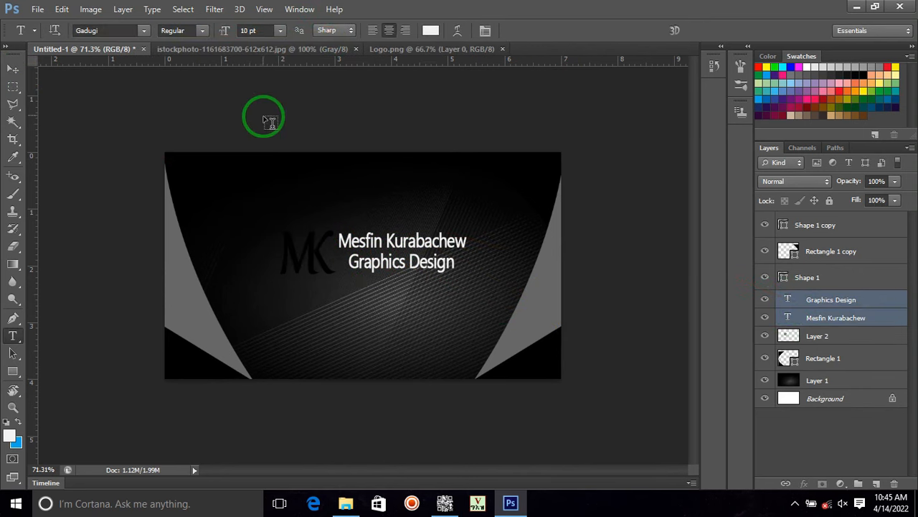
Step: Change the font of both selected text layers to Lucida Sans Regular
left_click(13, 68)
key("t")
left_click(104, 32)
key("Down")
key("Down")
key("Down")
key("Down")
key("Down")
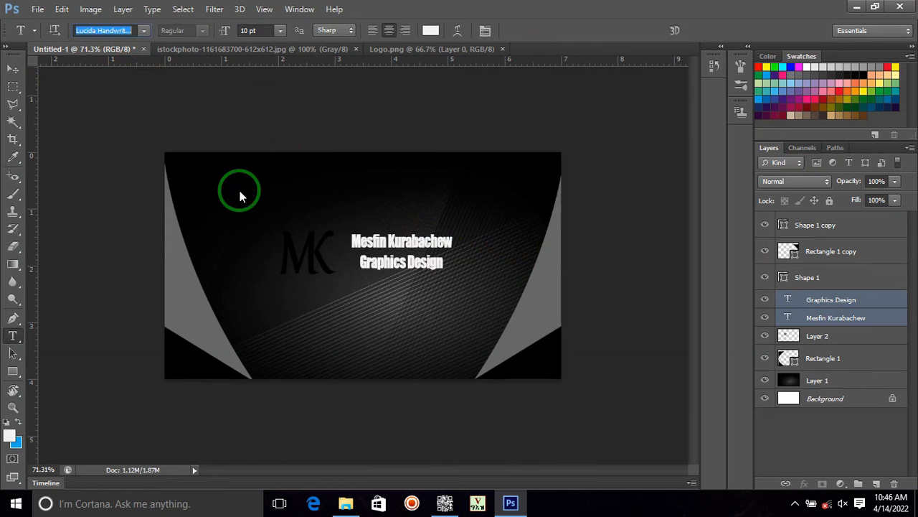
left_click(147, 30)
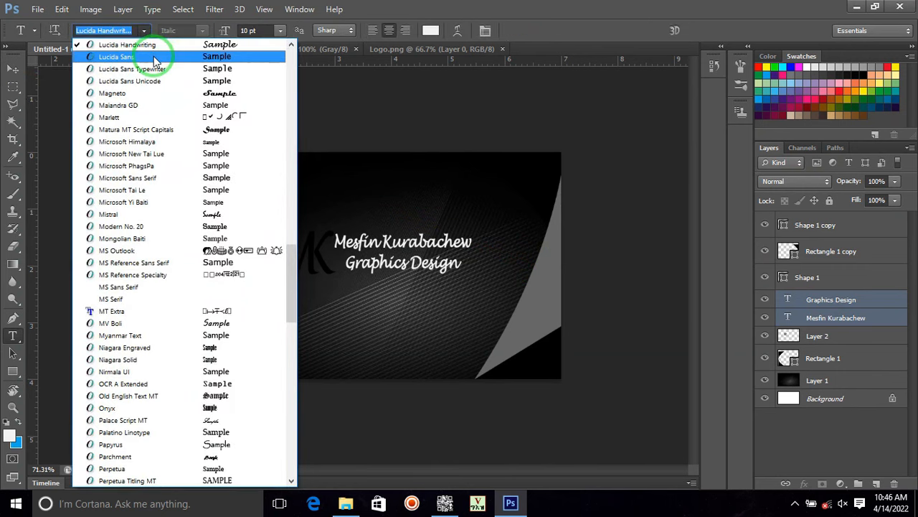
left_click(153, 56)
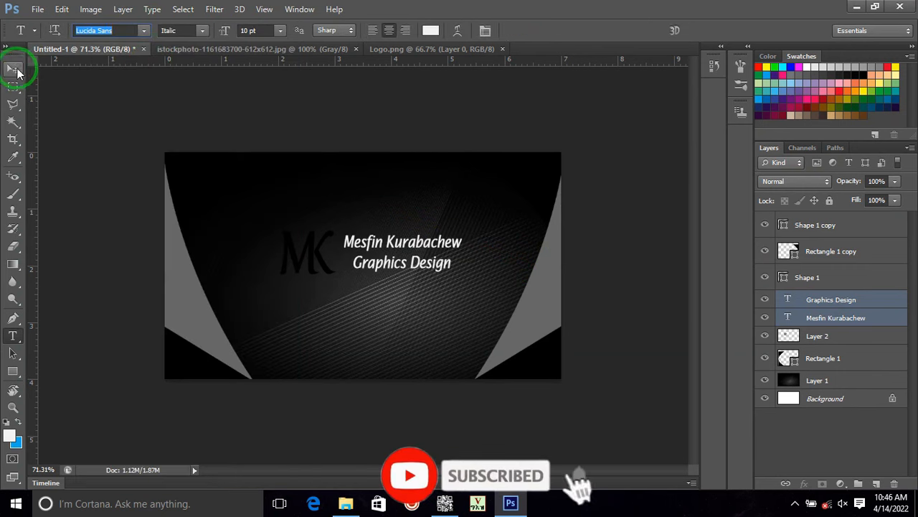
left_click(201, 30)
left_click(199, 44)
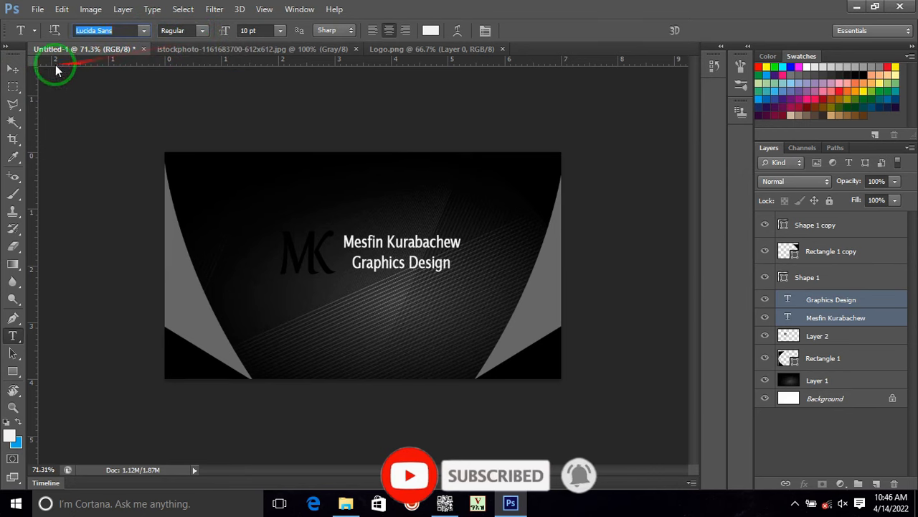
Step: Move the name and Graphics Design lines closer together beside the logo and nudge the logo to line up with them
left_click(13, 68)
left_click_drag(400, 246, 397, 248)
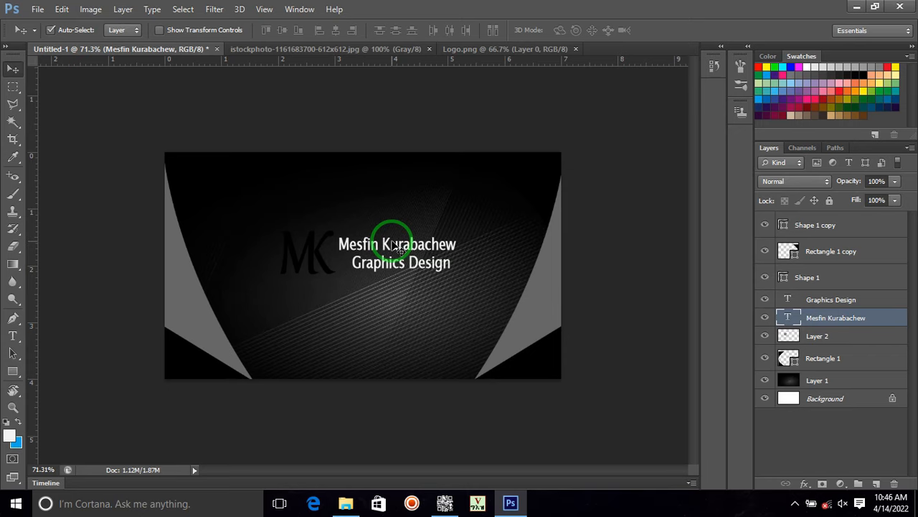
left_click(384, 273)
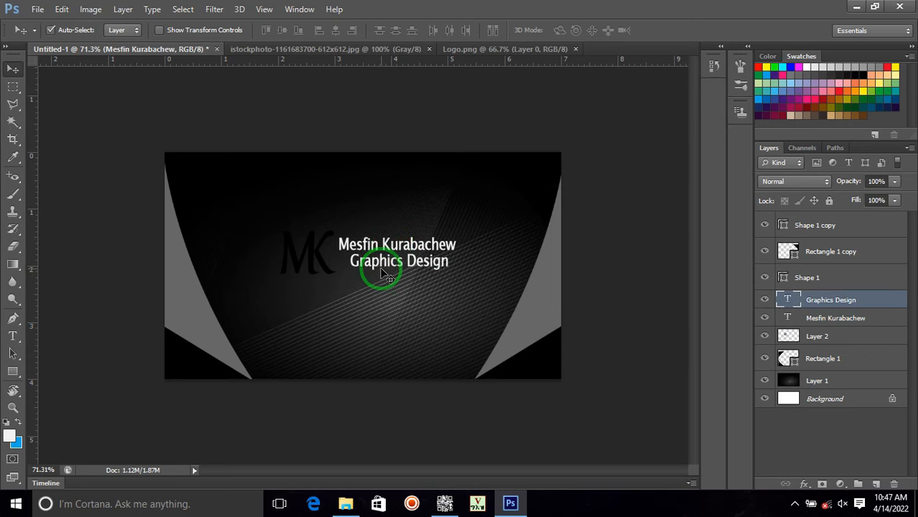
left_click_drag(387, 276, 385, 269)
left_click_drag(315, 245, 316, 255)
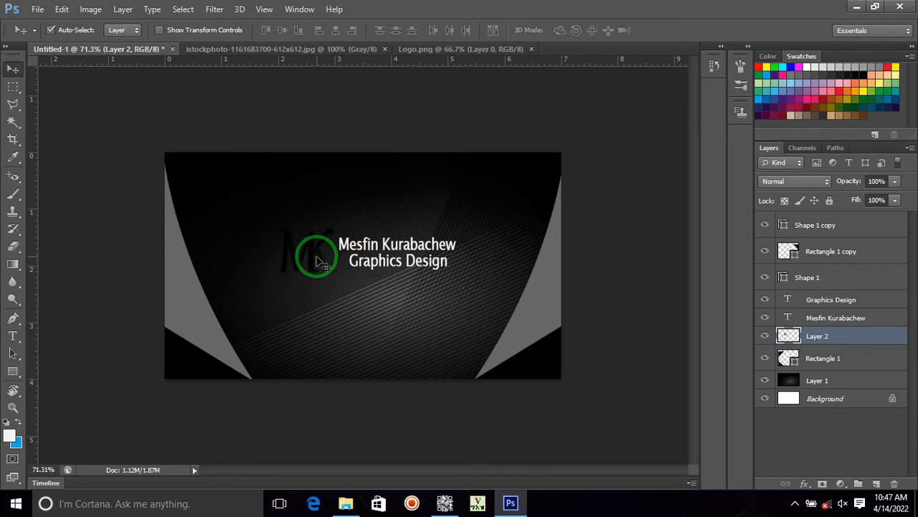
left_click_drag(378, 266, 358, 354)
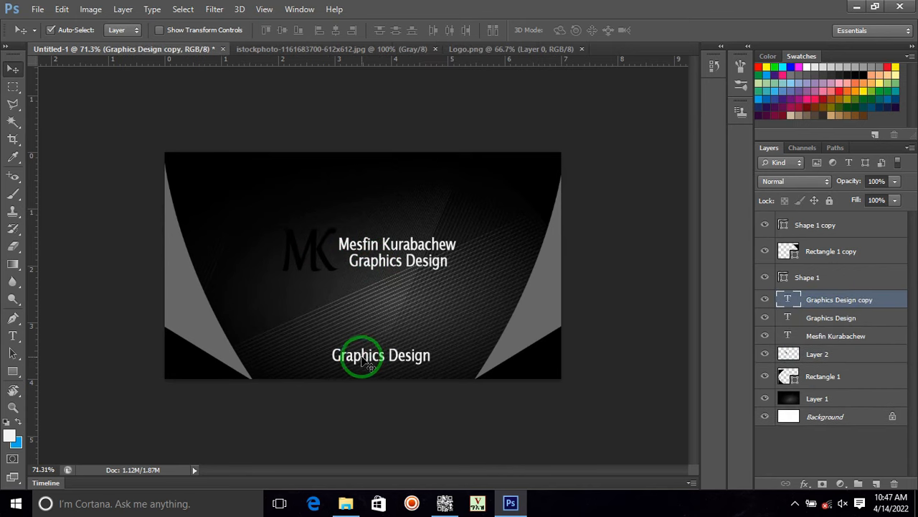
double_click(376, 352)
key("ctrl+a")
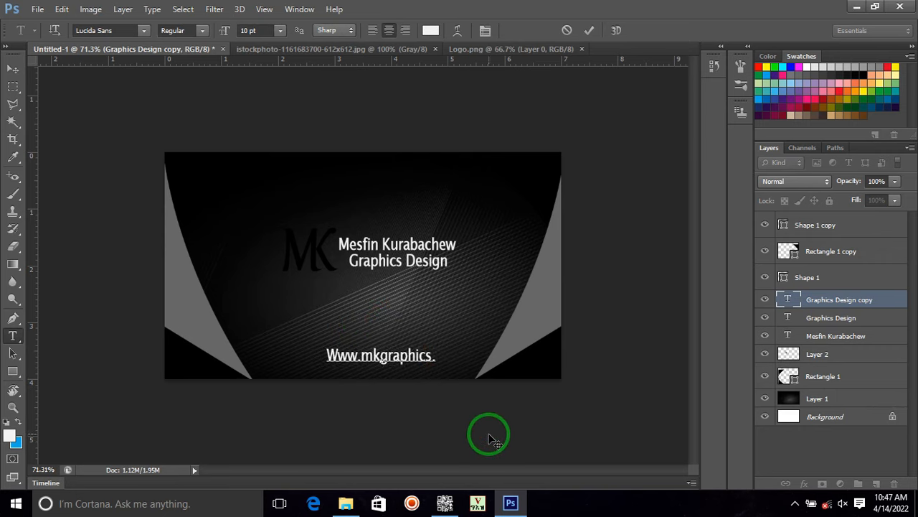
left_click(588, 32)
left_click(307, 352)
type("w")
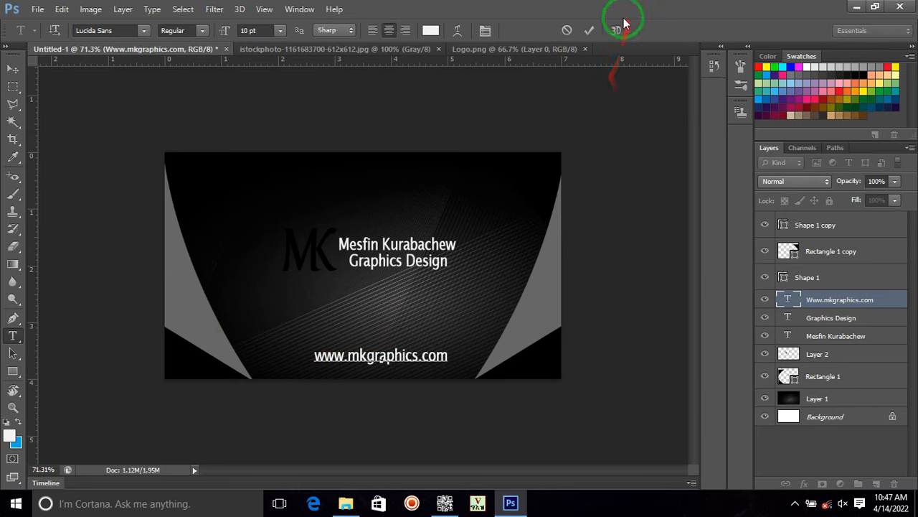
left_click(588, 32)
Step: Scale the website text down slightly, keeping it near the lower middle of the card
left_click(12, 68)
left_click(368, 352)
key("ctrl+t")
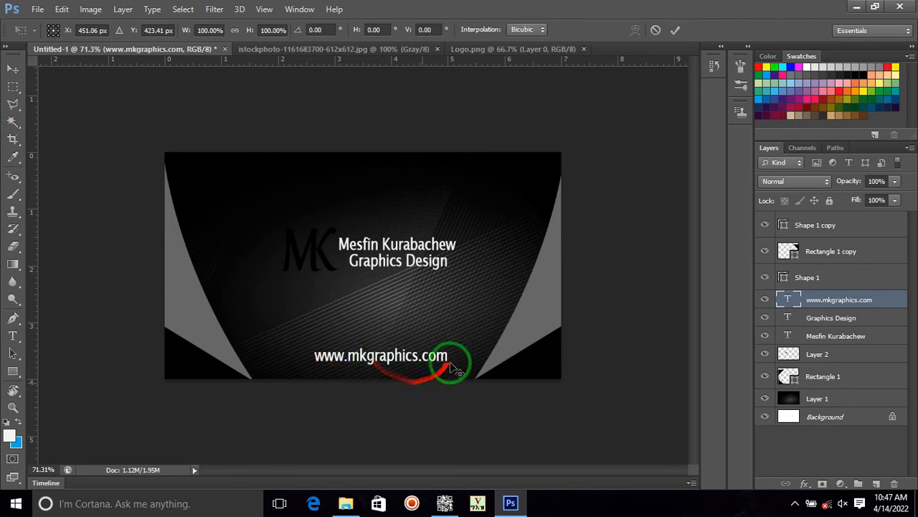
left_click_drag(449, 346, 404, 358)
left_click(674, 29)
Step: Group all layers from Layer 1 up to Shape 1 copy and name the group Front
left_click(817, 397)
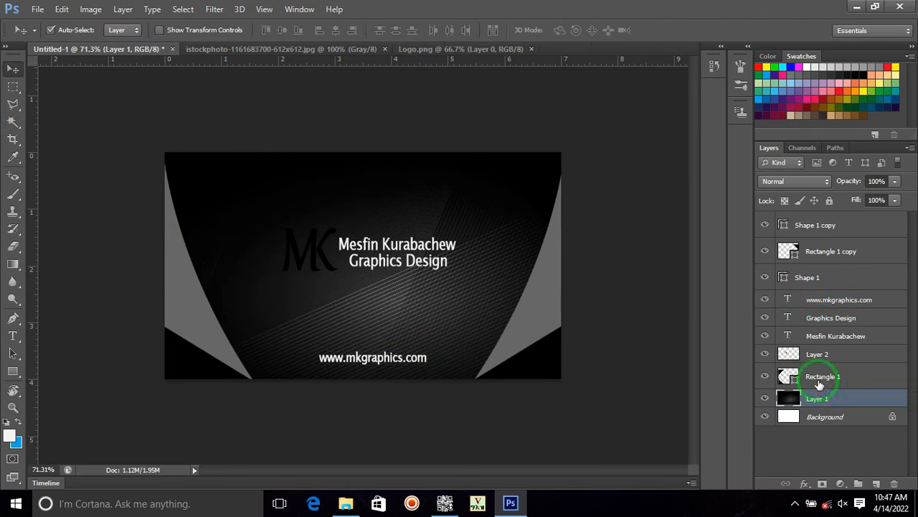
left_click(823, 225, "shift")
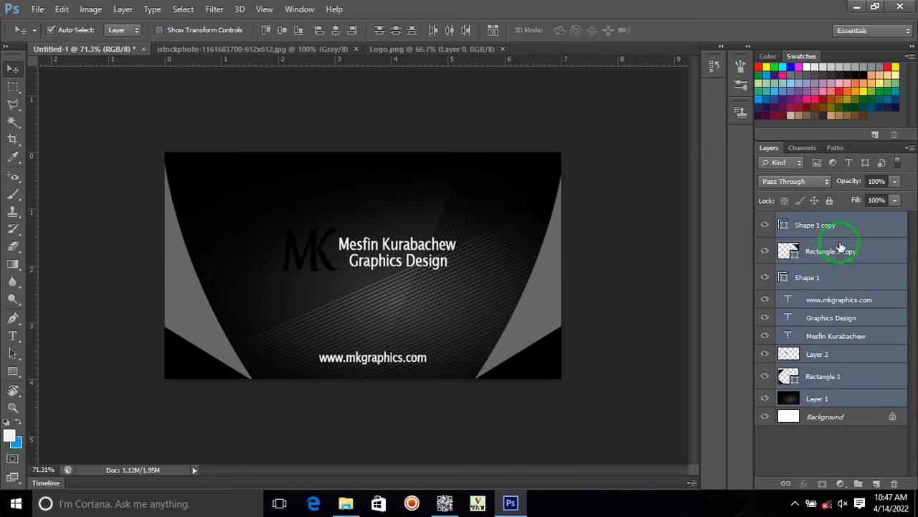
key("ctrl+g")
type("Front")
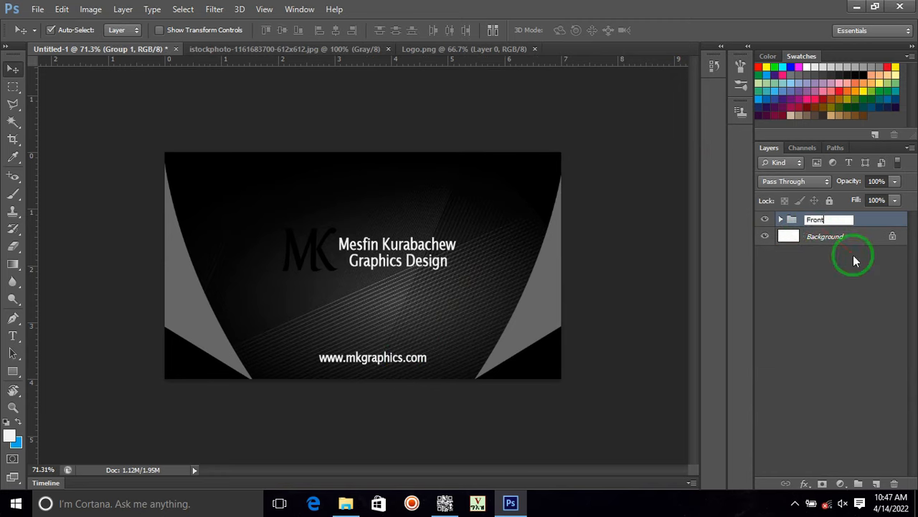
key("Return")
Step: Expand the Front group and lock its textured background image, Layer 1
left_click(782, 219)
left_click(320, 310)
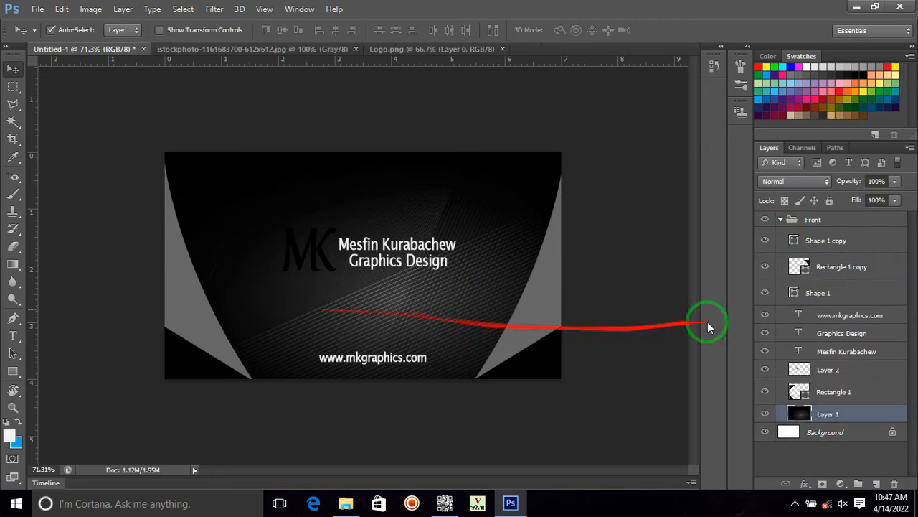
left_click(829, 202)
Step: Duplicate the Shape 1 and Rectangle 1 layers, move the copies above the Front group, and hide that group
left_click_drag(144, 136, 212, 362)
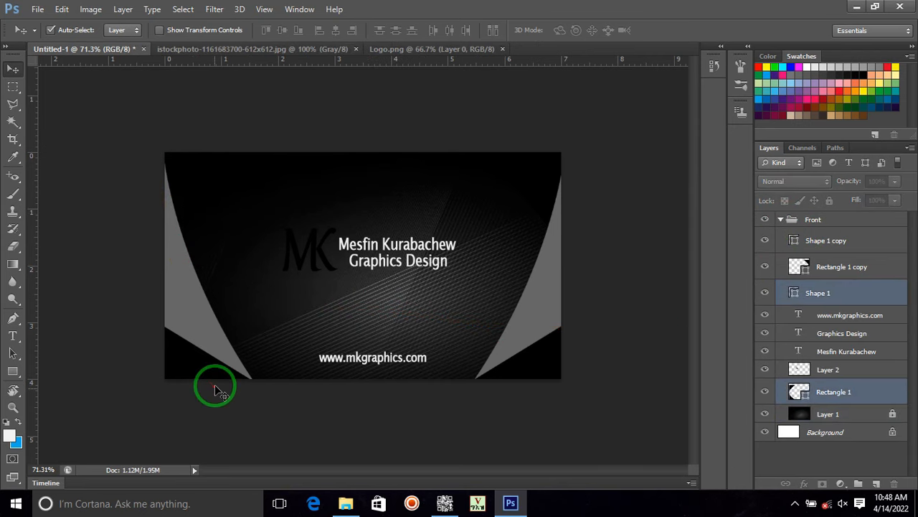
left_click_drag(852, 393, 875, 482)
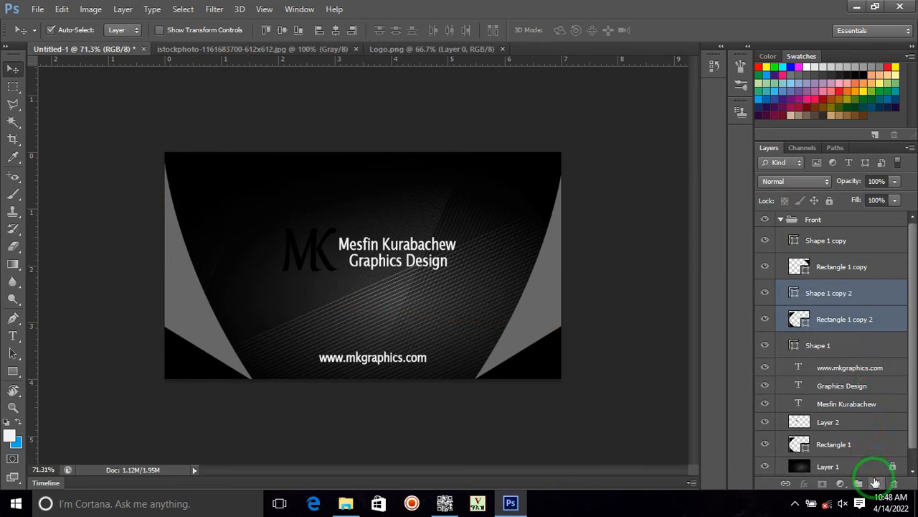
left_click_drag(850, 298, 823, 216)
left_click(781, 272)
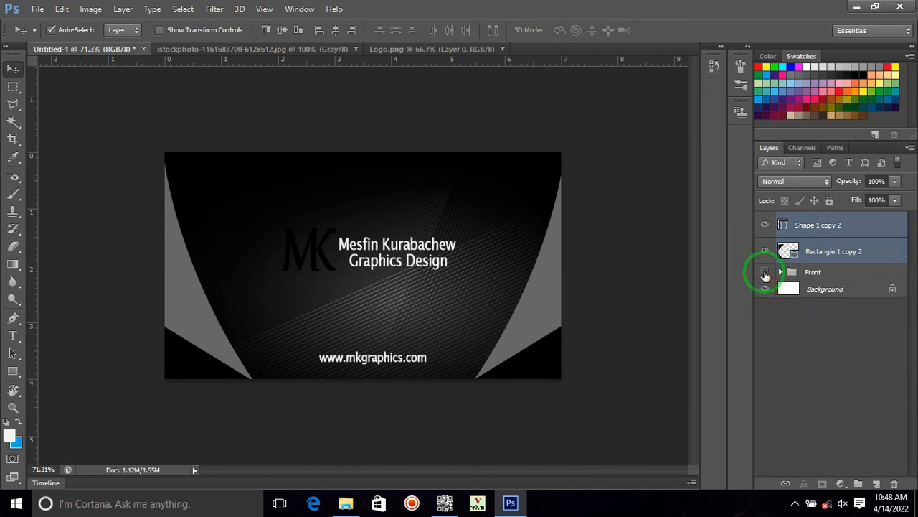
left_click(765, 272)
left_click(640, 312)
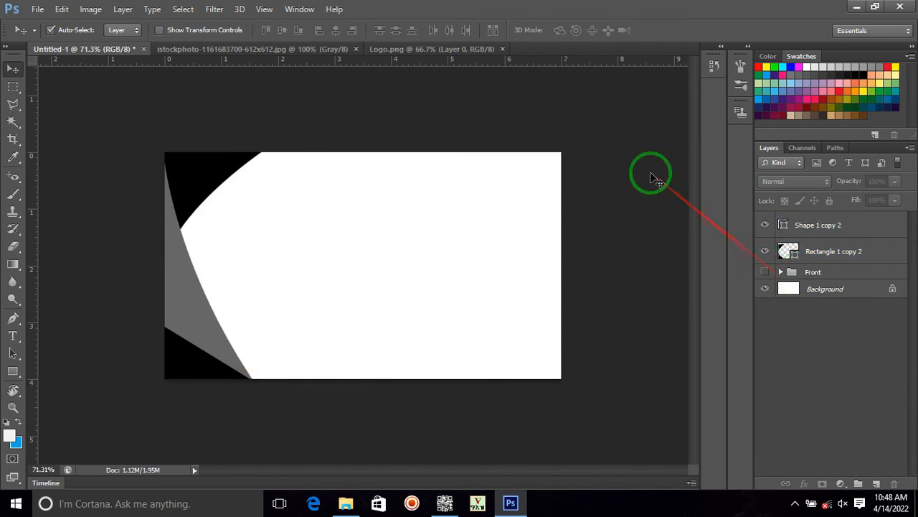
Step: Copy the logo from Logo.png into the card document, scale it to about 13% and place it beside the upper-left black shape
left_click(417, 49)
left_click_drag(277, 137, 347, 280)
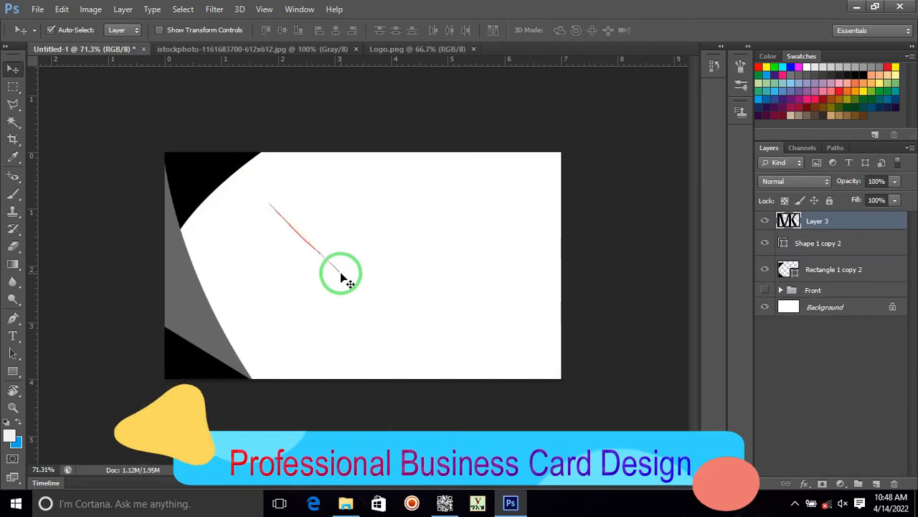
key("ctrl+t")
left_click_drag(590, 87, 285, 196)
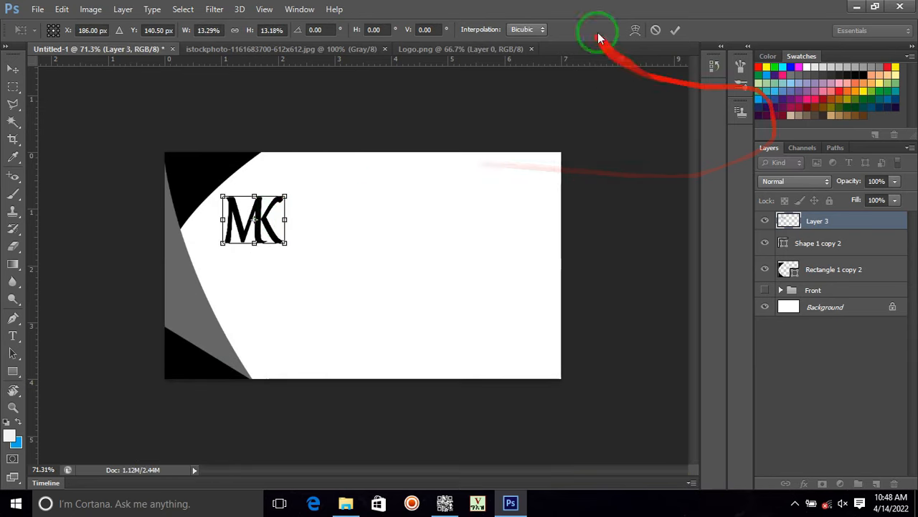
left_click(676, 35)
Step: In CodeTwo QR Code Desktop Reader & Generator, generate a QR code from the pasted contact details and paste it into the Photoshop card
left_click(444, 503)
left_click(454, 51)
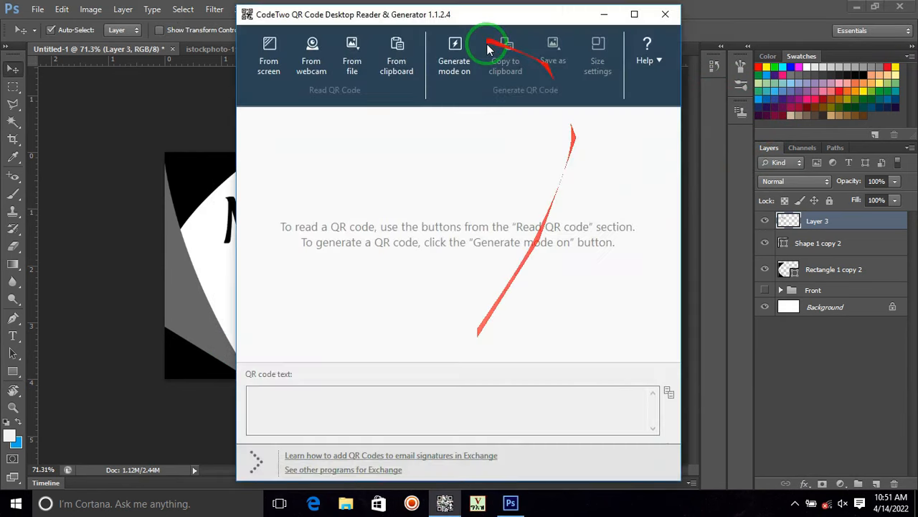
left_click(303, 406)
right_click(303, 405)
left_click(344, 279)
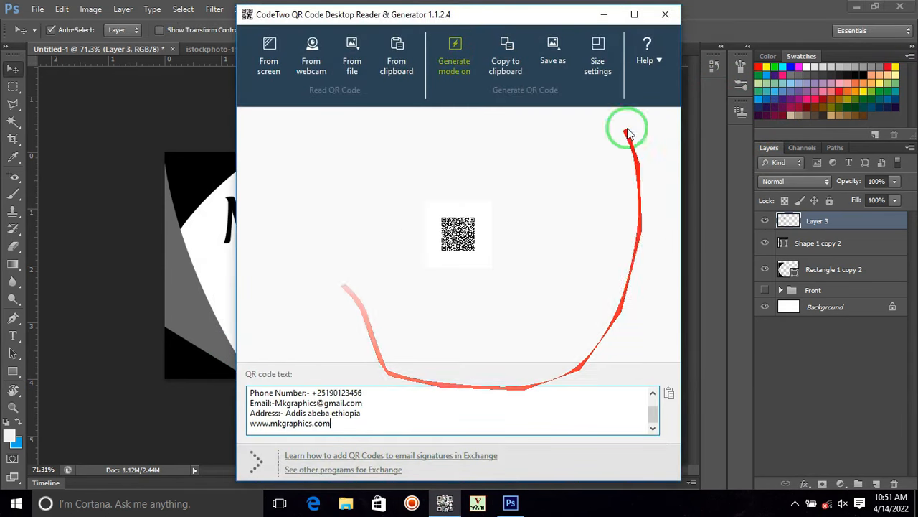
left_click(501, 49)
left_click(538, 300)
left_click(604, 14)
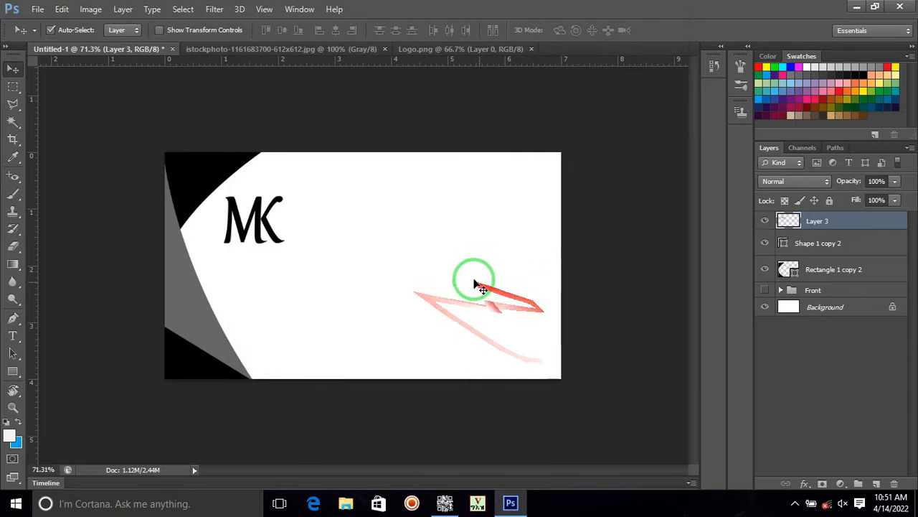
left_click(476, 280)
key("ctrl+v")
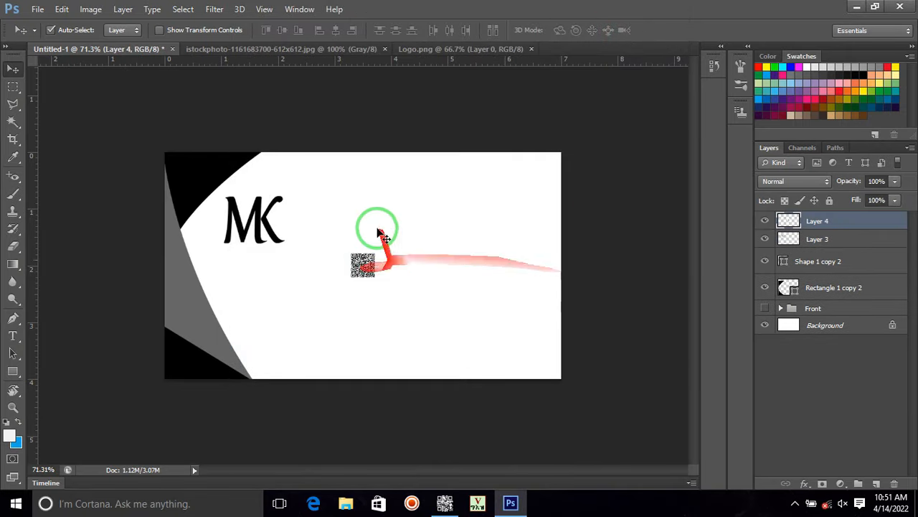
Step: Draw a grey square about 1.5 cm wide with a 2 pt black stroke on the right side of the card
left_click(13, 371)
left_click(170, 30)
left_click(107, 94)
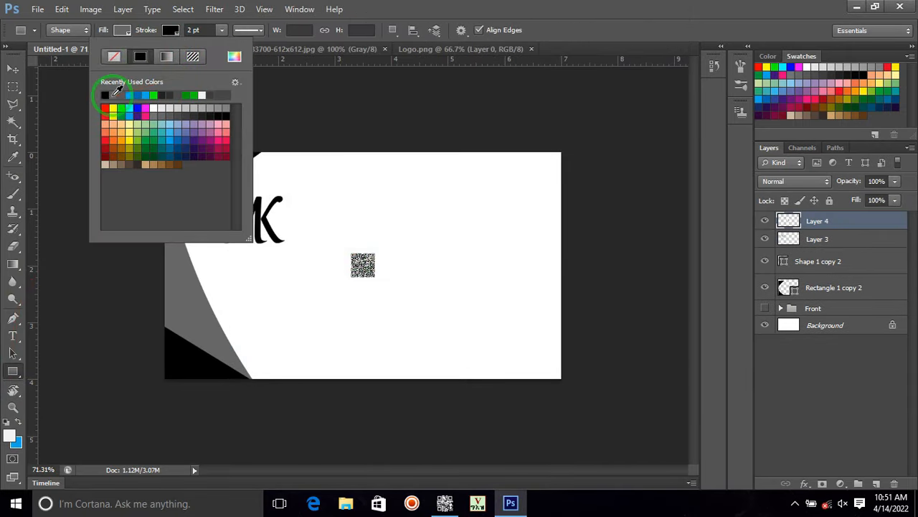
left_click(119, 33)
mouse_move(440, 207)
left_mouse_down()
mouse_move(519, 323)
mouse_move(528, 294)
left_mouse_up()
Step: Place the QR code layer above Rectangle 2, clip it to the square, and move the code over the square's upper-left corner
left_click(357, 271)
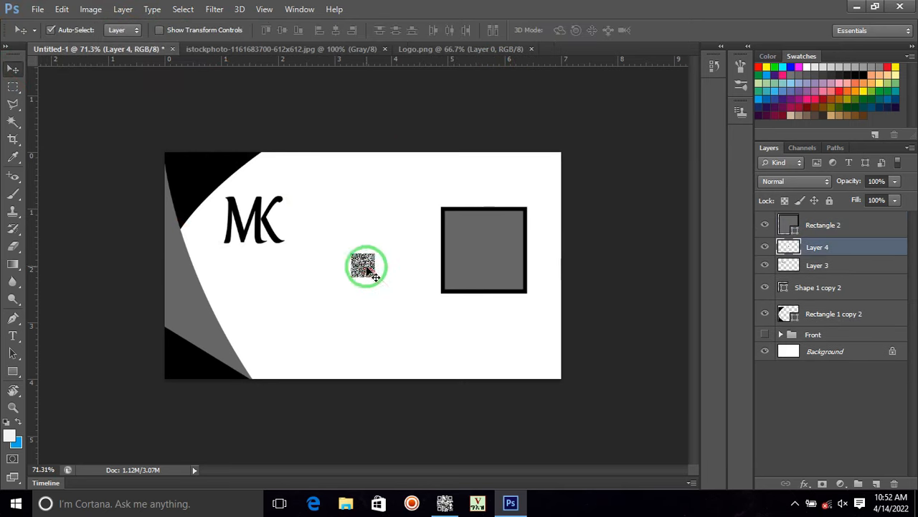
left_click_drag(825, 246, 829, 216)
left_click_drag(361, 259, 456, 226)
Step: Scale the QR code to 289% and centre it so it fills the black-bordered square
key("ctrl+t")
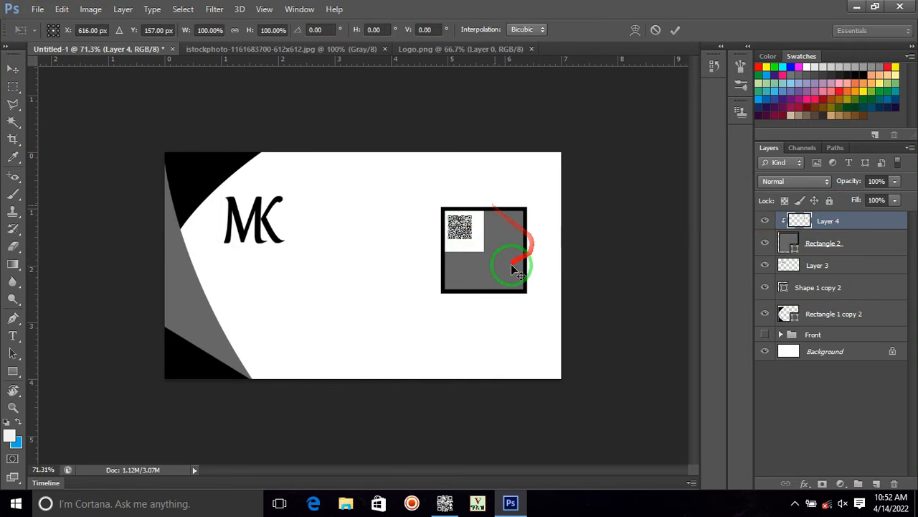
left_click_drag(488, 254, 512, 222)
left_click_drag(531, 190, 543, 191)
mouse_move(503, 247)
left_mouse_down()
mouse_move(507, 237)
mouse_move(507, 256)
left_mouse_up()
left_click_drag(539, 317, 546, 317)
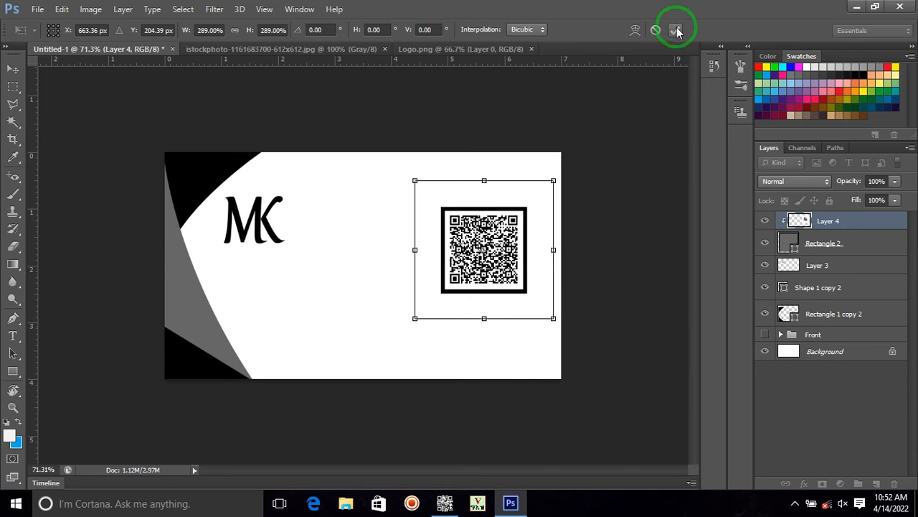
left_click(676, 30)
Step: Merge the QR code with its square, shrink it to about 0.9 cm wide and place it below the logo near the card's lower edge
left_click(820, 246, "ctrl")
key("ctrl+e")
left_click_drag(471, 269, 295, 320)
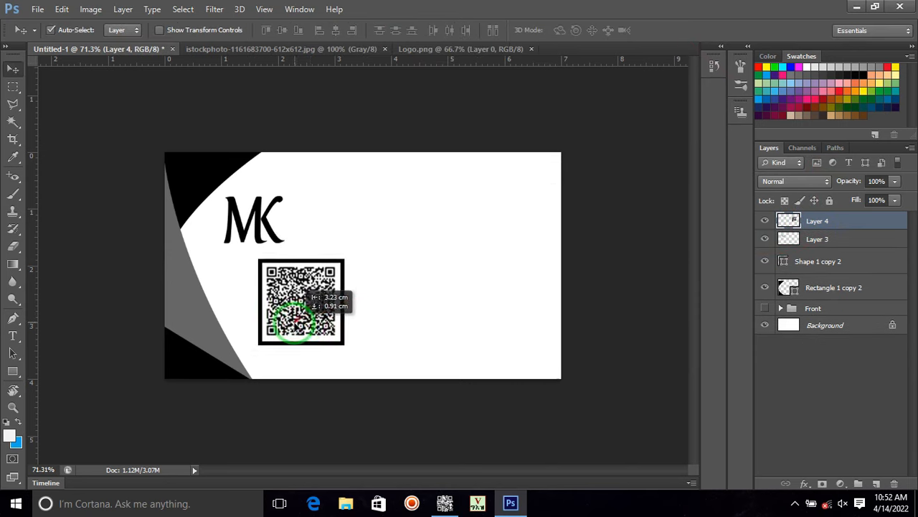
key("ctrl+t")
left_click_drag(343, 259, 291, 325)
left_click(675, 31)
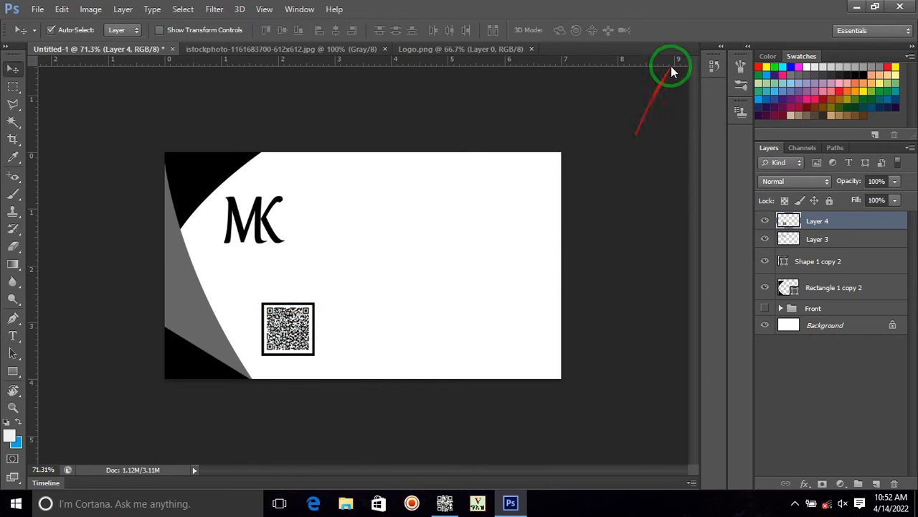
Step: Add the cardholder's full name with "Graphics Design" beneath it in 10 pt Lucida Sans, placed in the card's upper-right area
key("t")
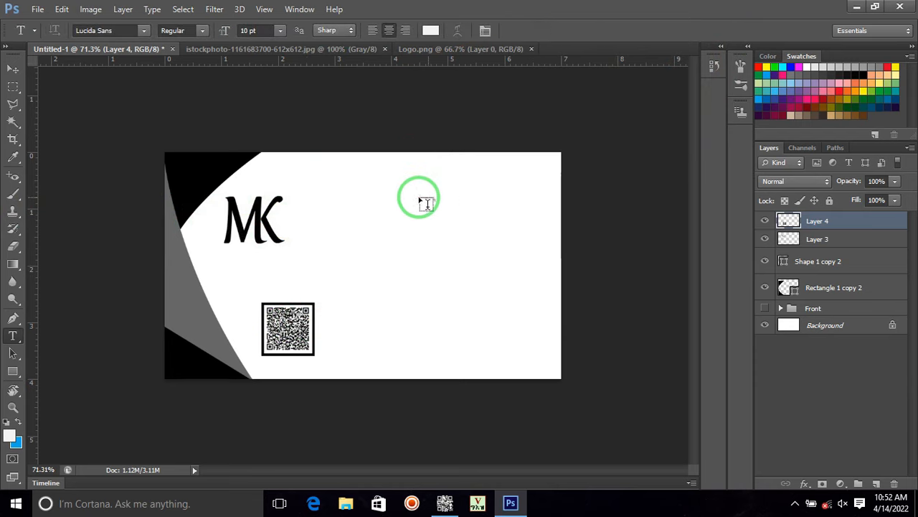
left_click(424, 203)
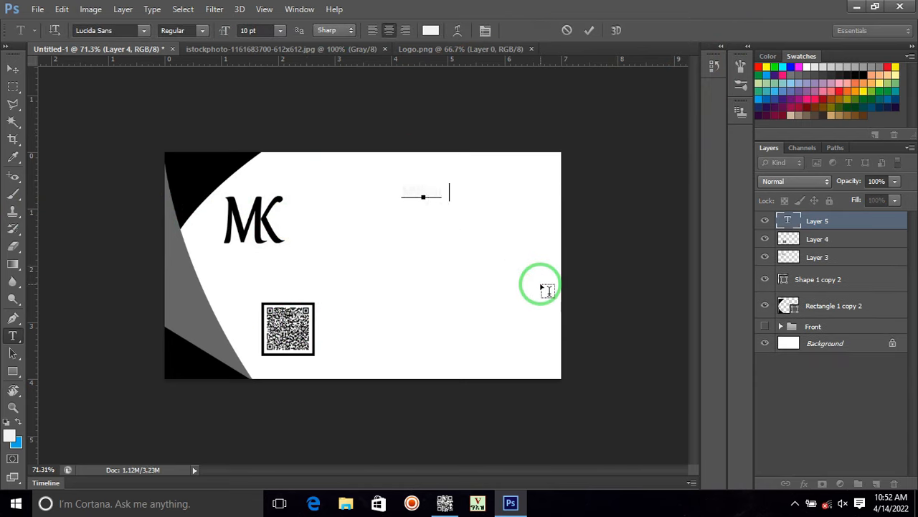
left_click(589, 30)
left_click(400, 209)
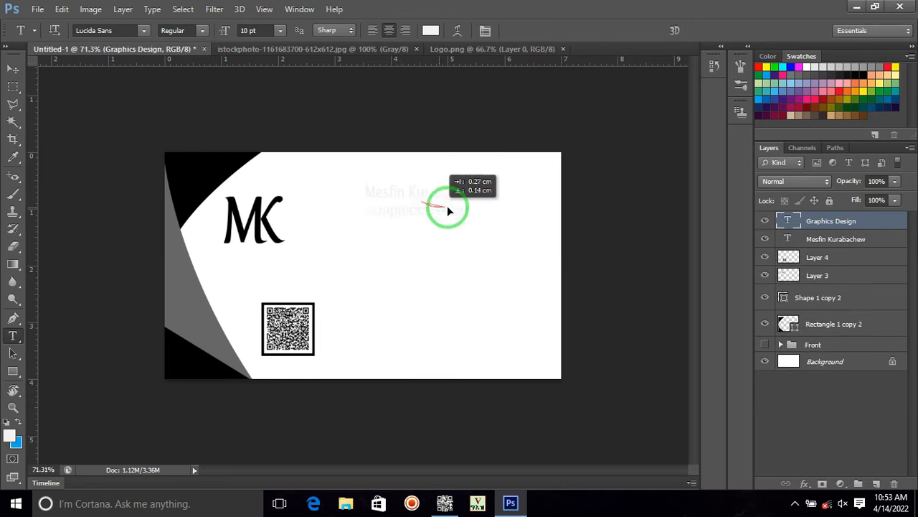
left_click_drag(447, 205, 494, 208)
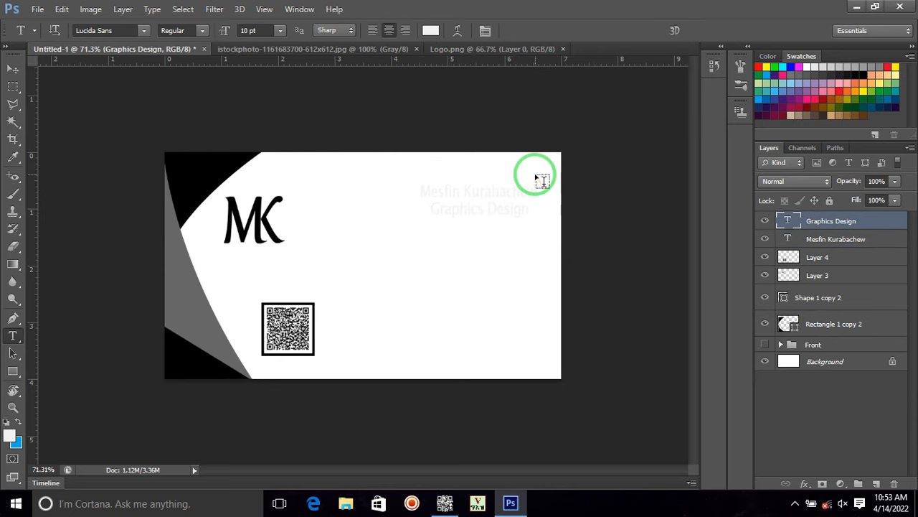
Step: Draw a thin black rounded-rectangle line about 1.8 cm long above the name and duplicate it below "Graphics Design"
left_click(13, 370)
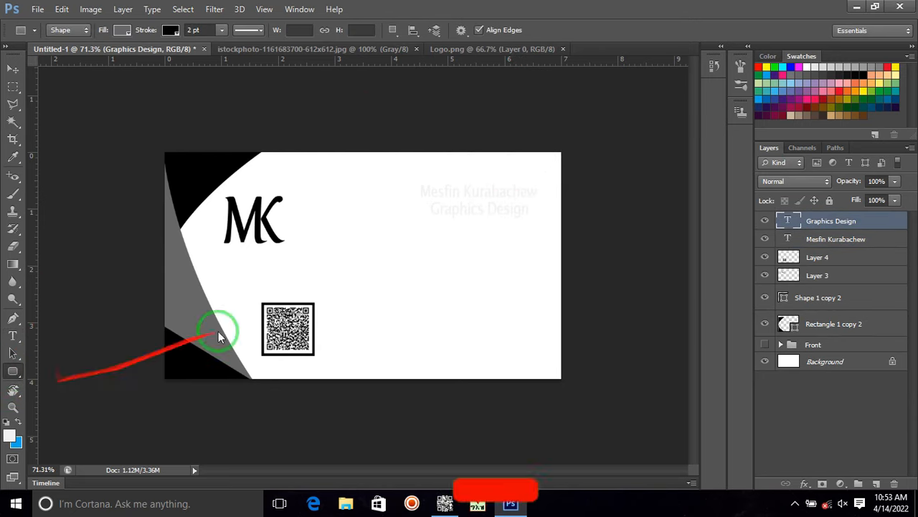
left_click_drag(435, 173, 537, 173)
left_click(13, 69)
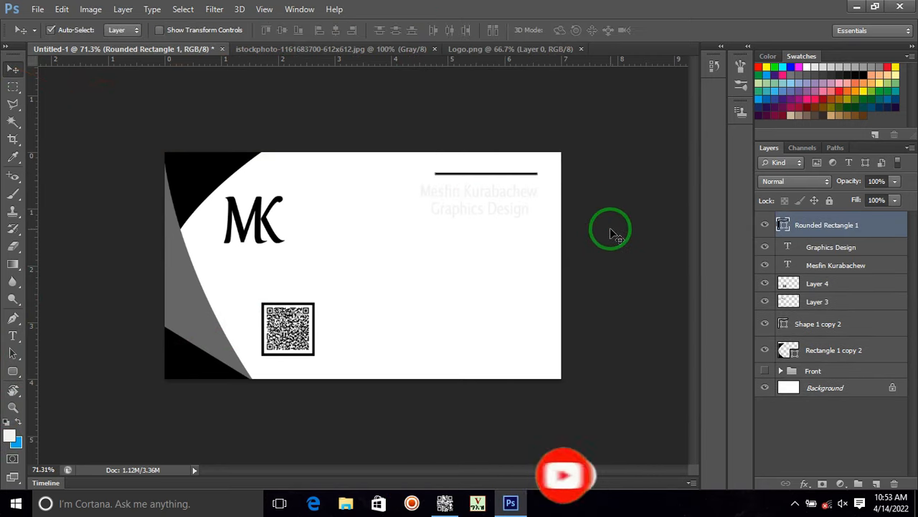
key("shift+Down")
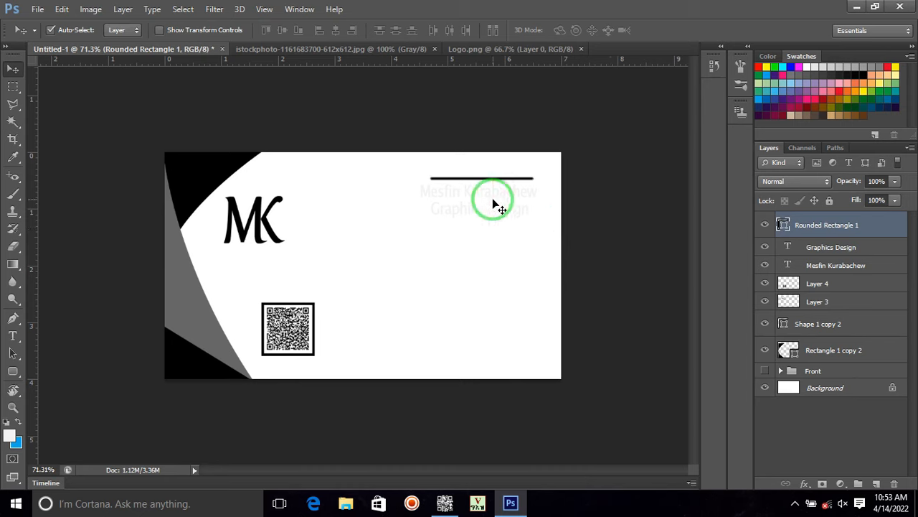
left_click_drag(482, 181, 477, 223)
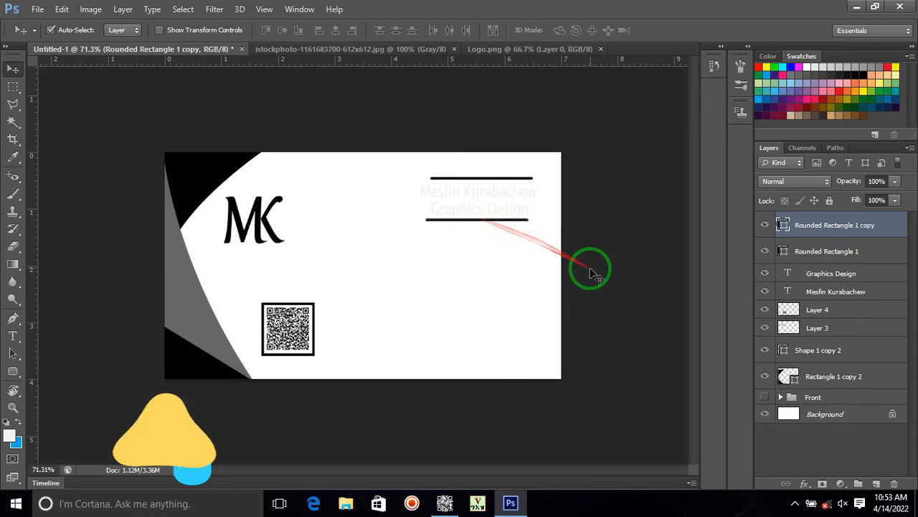
Step: Align the two lines and both text layers on their horizontal centres
left_click_drag(452, 153, 476, 228)
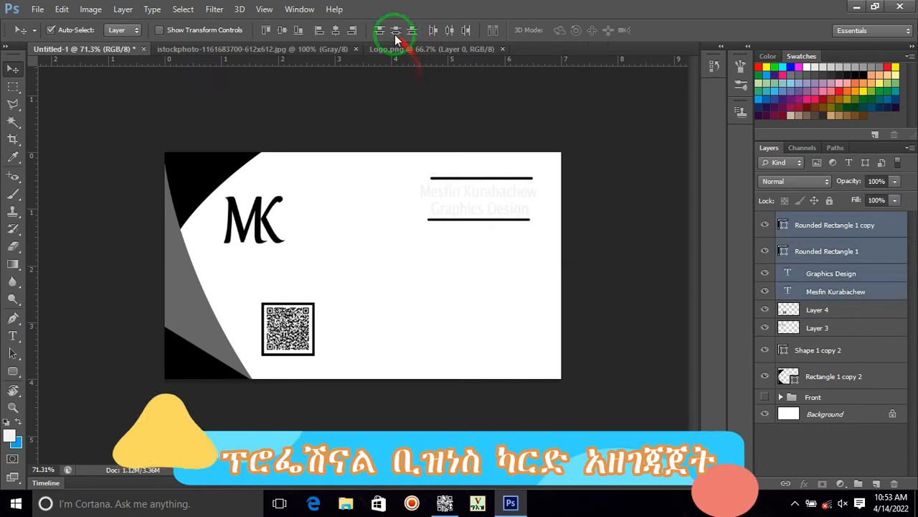
left_click(335, 29)
left_click(583, 210)
Step: Scale both lines to about 86% and reposition them centred above and below the name and title text
left_click(527, 179)
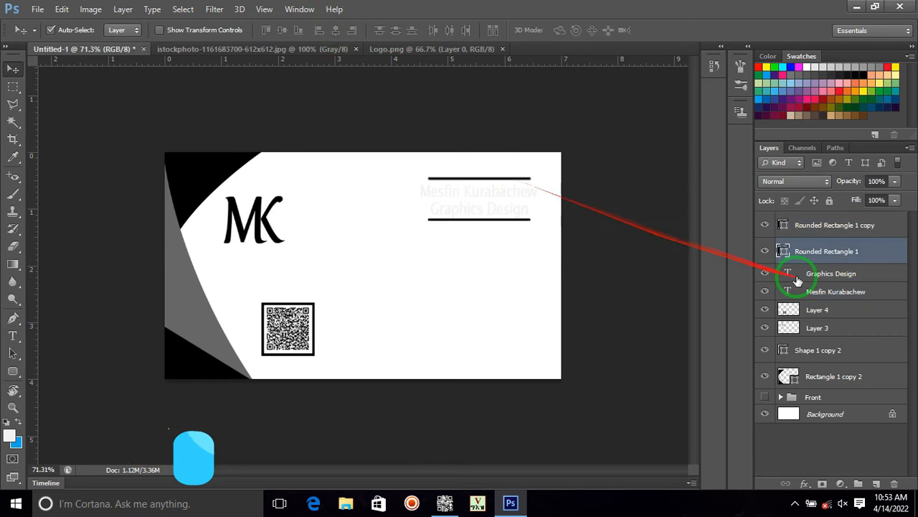
left_click(807, 226, "ctrl")
key("ctrl+t")
left_click_drag(538, 177, 517, 179)
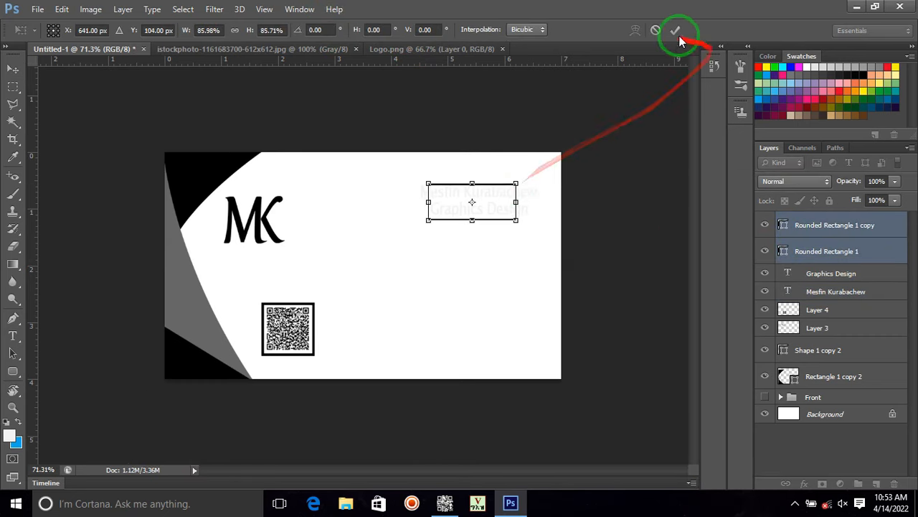
left_click(675, 29)
left_click(498, 219)
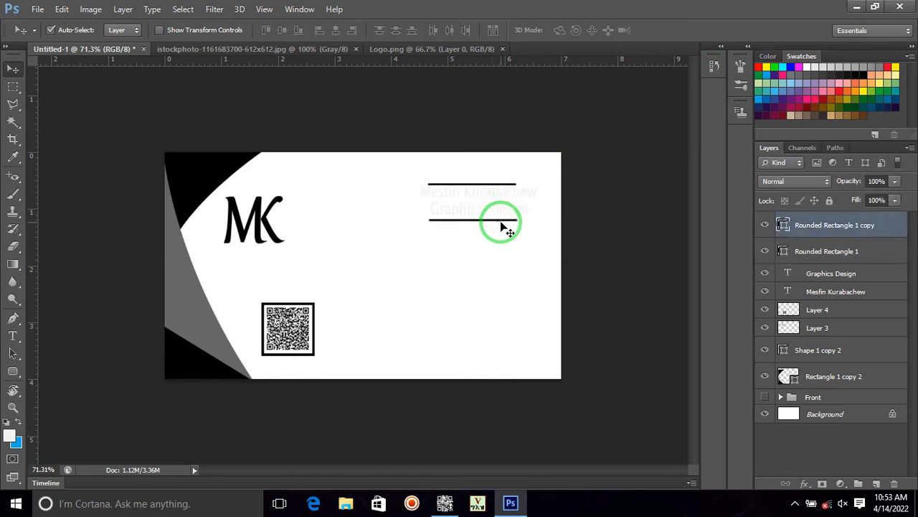
left_click(488, 178)
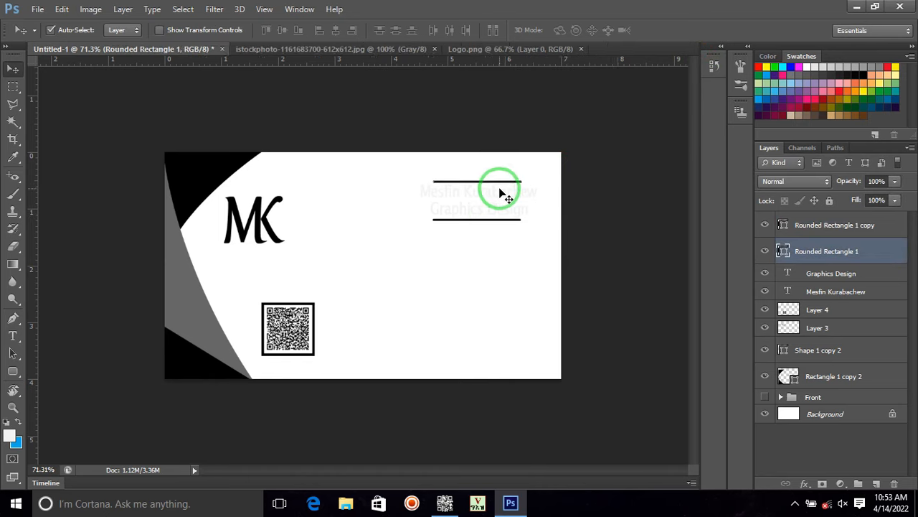
left_click(579, 243)
left_click(503, 225)
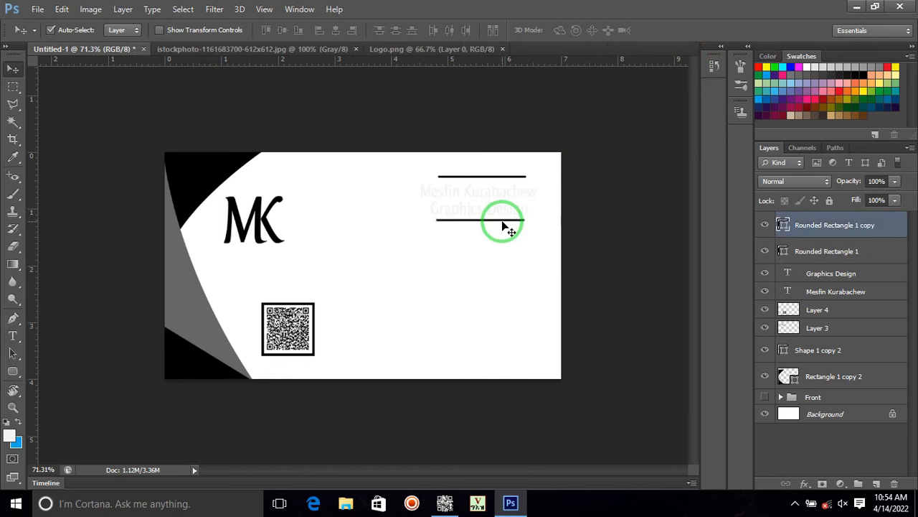
Step: Draw a vertical grey rounded rectangle about 0.5 × 1.5 cm with no stroke in the card's lower middle
left_click(13, 371)
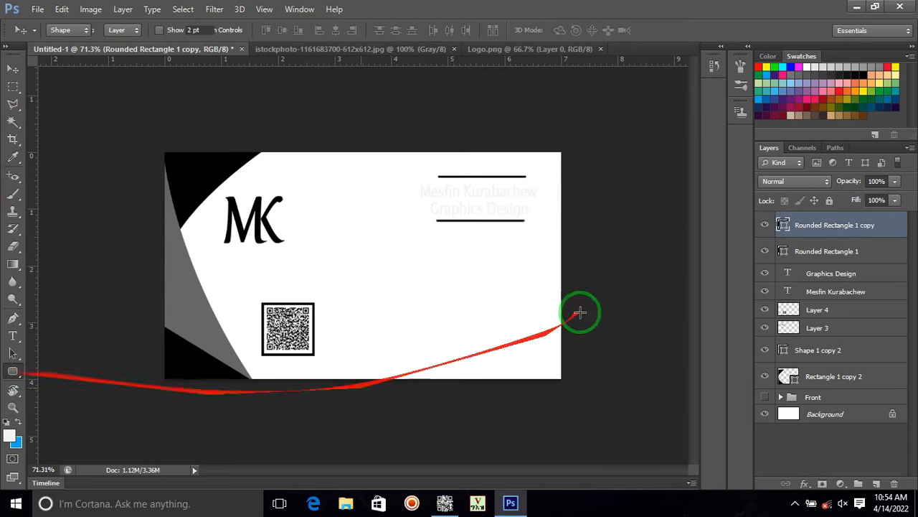
mouse_move(434, 272)
left_mouse_down()
mouse_move(462, 342)
mouse_move(419, 315)
left_mouse_up()
left_click(170, 30)
left_click(107, 56)
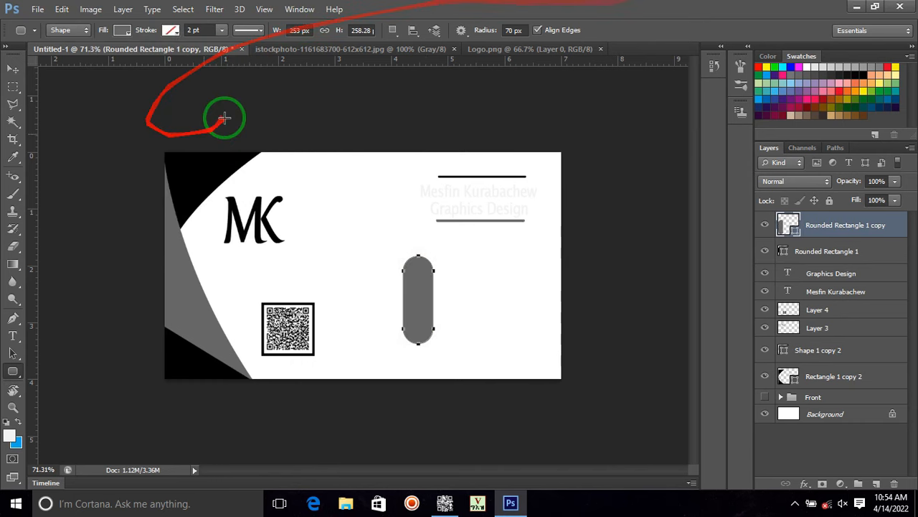
left_click(12, 68)
left_click(375, 114)
Step: Open the communication-symbols stock vector image from the Business card Templetes folder on drive D
key("ctrl+o")
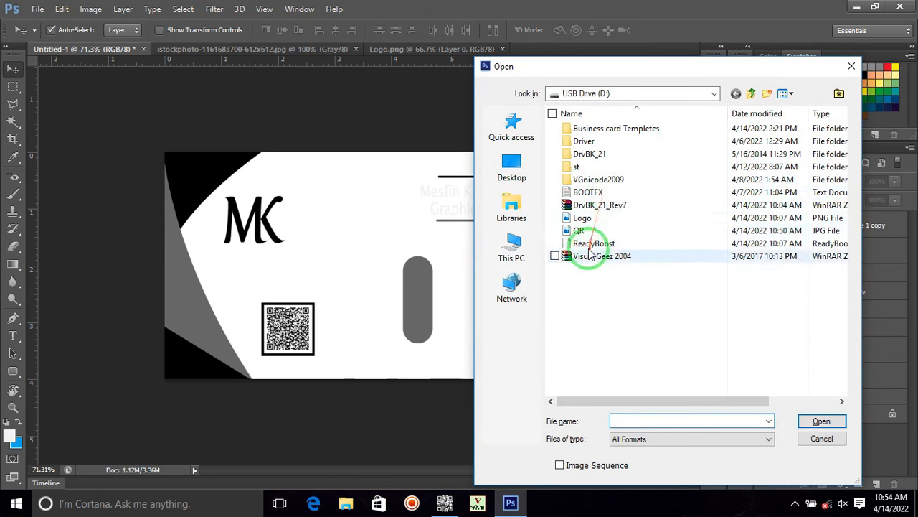
double_click(599, 128)
left_click_drag(844, 195, 845, 327)
double_click(579, 308)
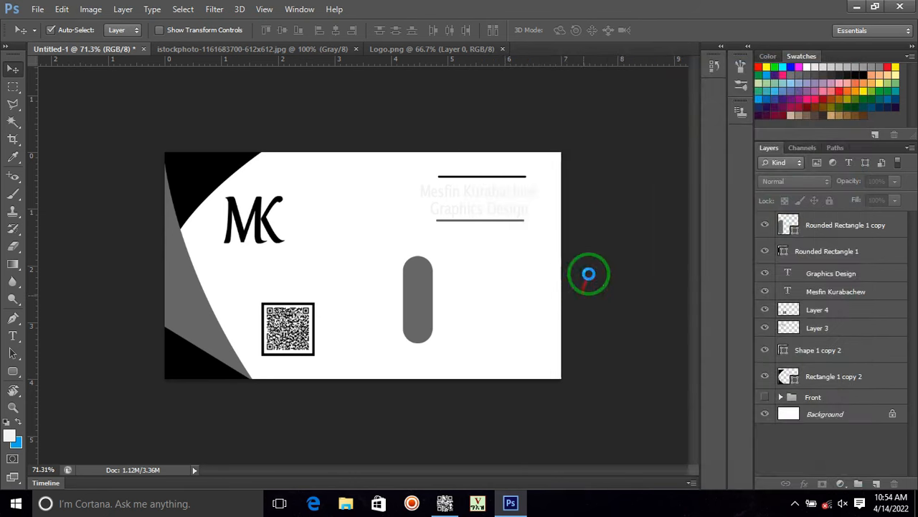
Step: Select the mobile phone, envelope and location pin icons, copy them to a new layer and hide the Background layer
left_click(13, 86)
left_click_drag(316, 111, 405, 201)
left_click_drag(317, 210, 404, 299)
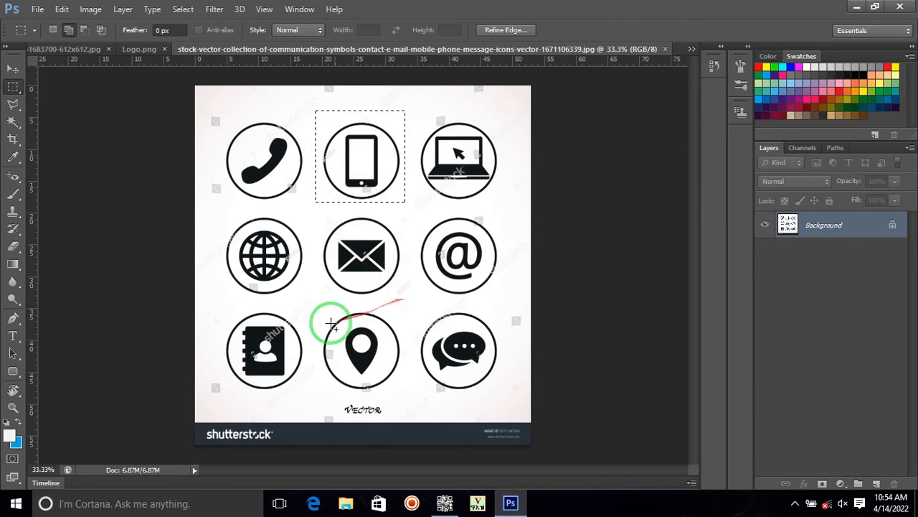
left_click_drag(307, 305, 405, 396)
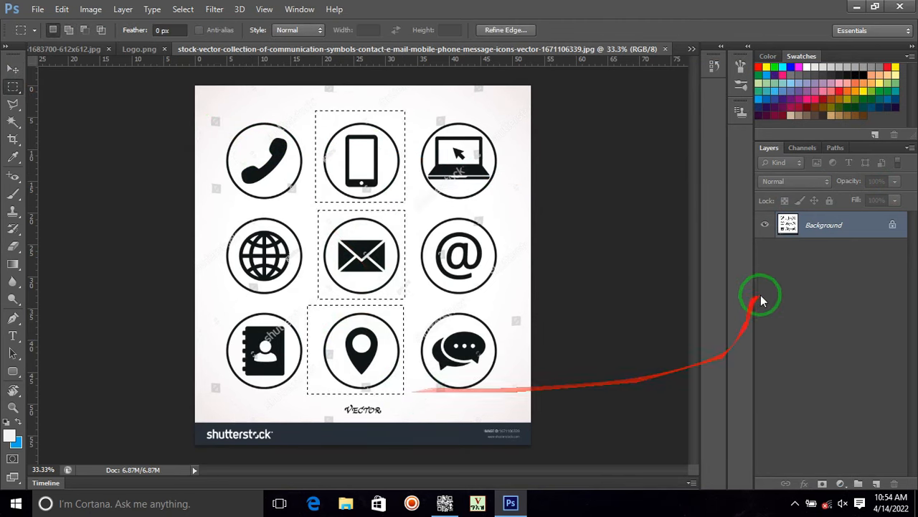
key("ctrl+j")
left_click(765, 251)
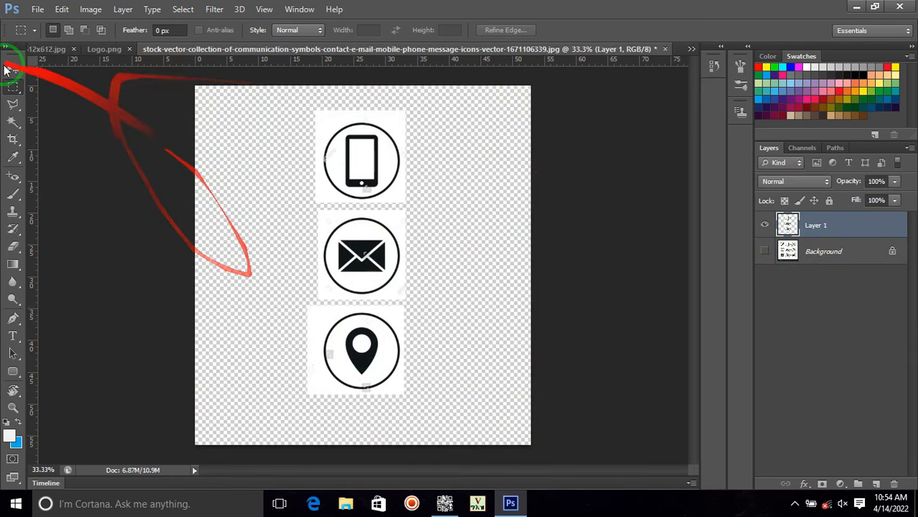
Step: Trim Layer 1 to a rectangle closely enclosing the three icons by deleting everything outside it
left_click_drag(321, 116, 403, 389)
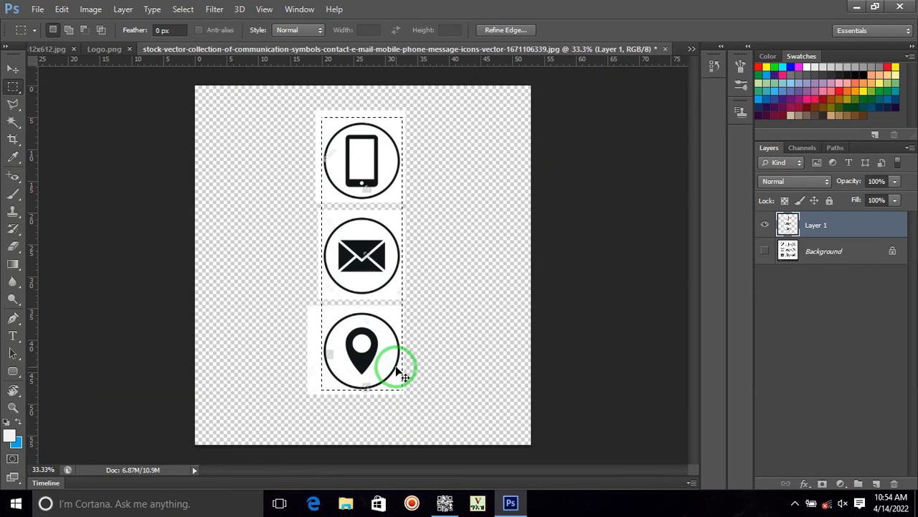
key("ctrl+shift+i")
key("Delete")
key("ctrl+d")
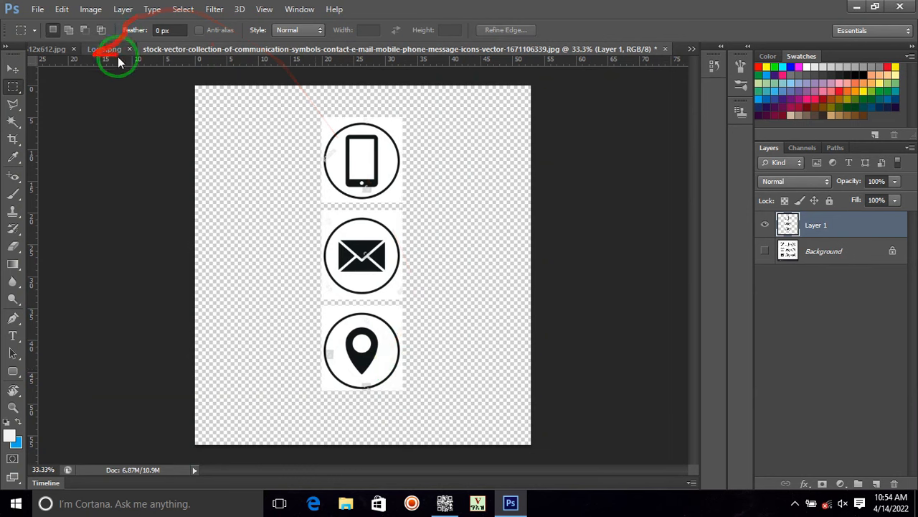
left_click(13, 69)
Step: Select the white area around the phone with the Magic Wand, extend it to similar areas and fill them with white (ffffff)
left_click(13, 122)
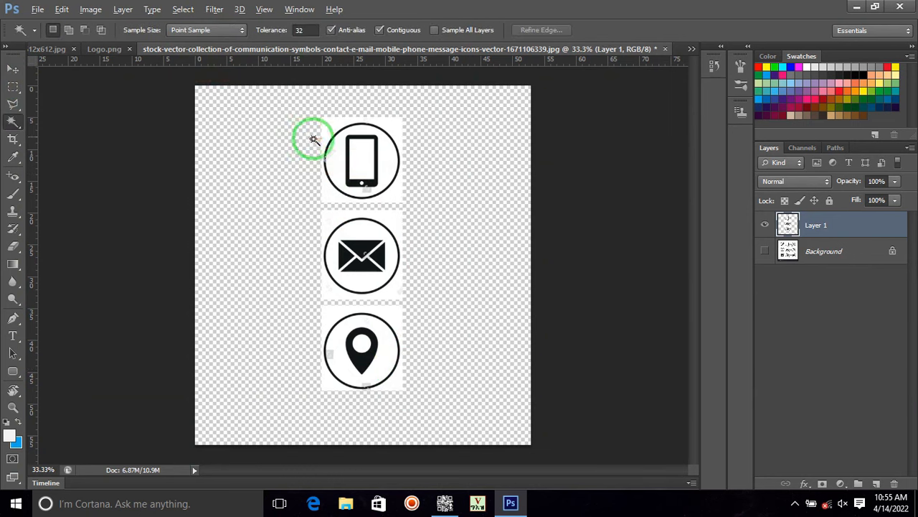
scroll(357, 189, "up", 2)
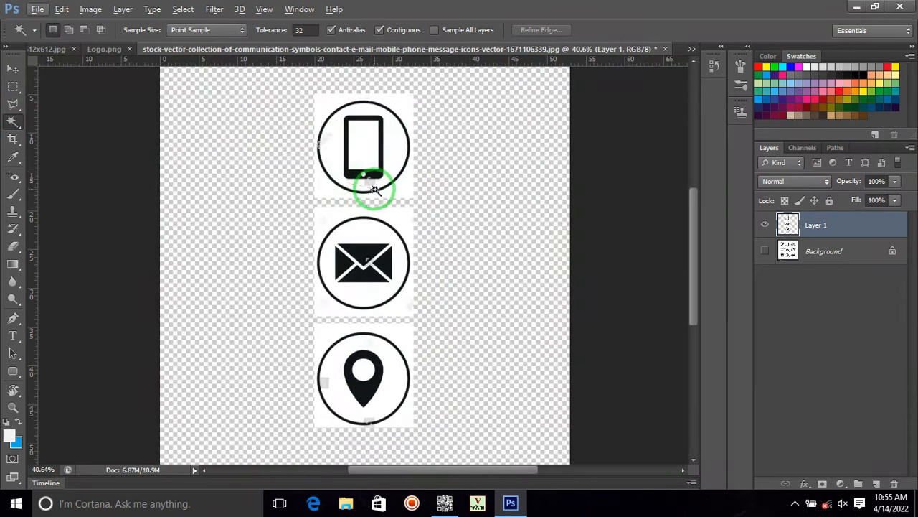
key("x")
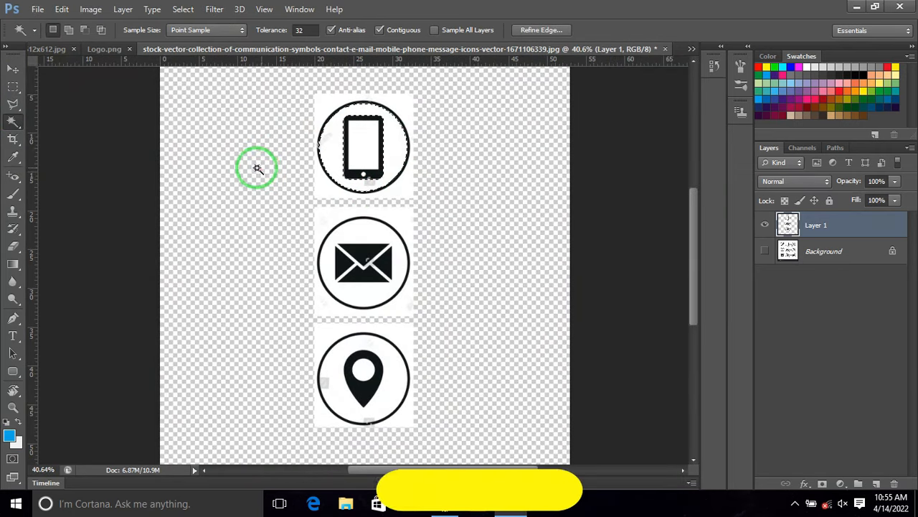
left_click(185, 9)
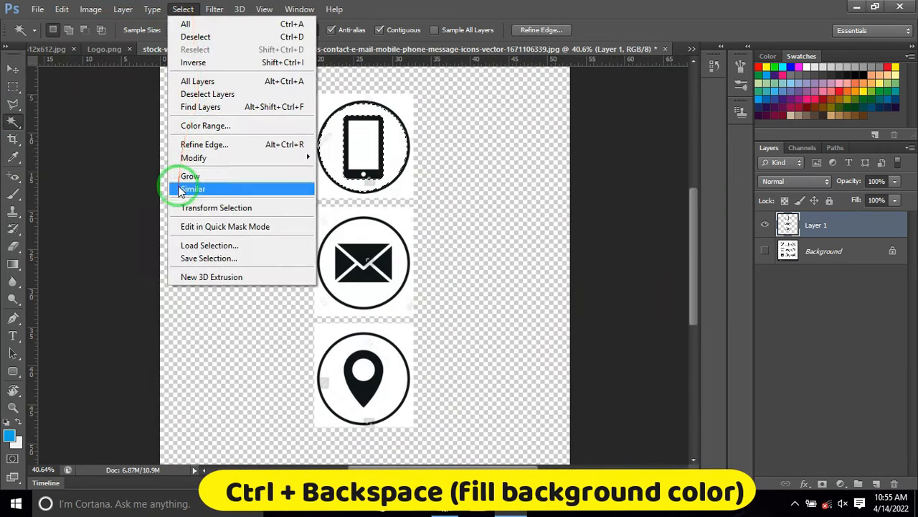
left_click(173, 189)
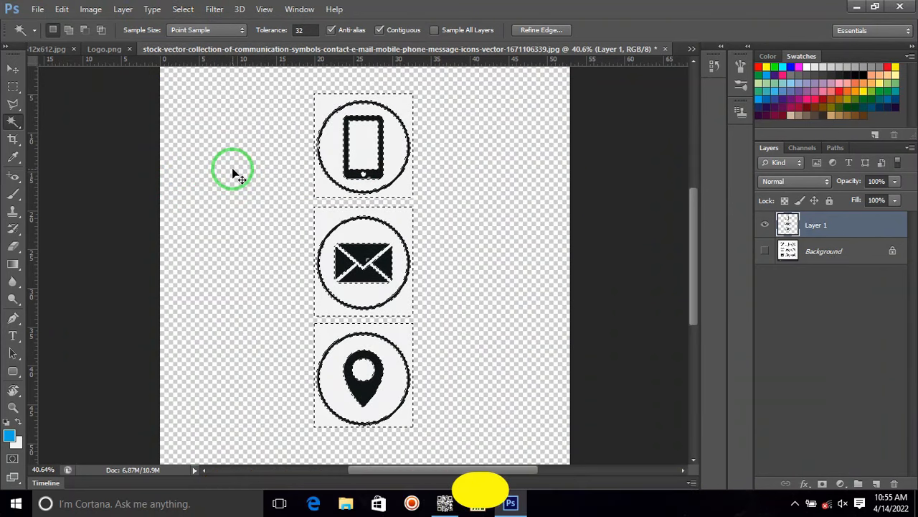
left_click(17, 442)
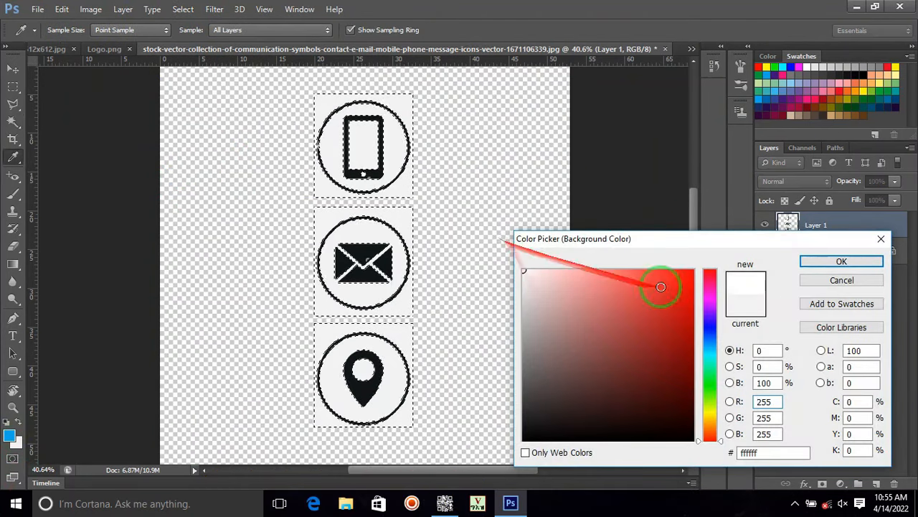
left_click(807, 261)
key("ctrl+d")
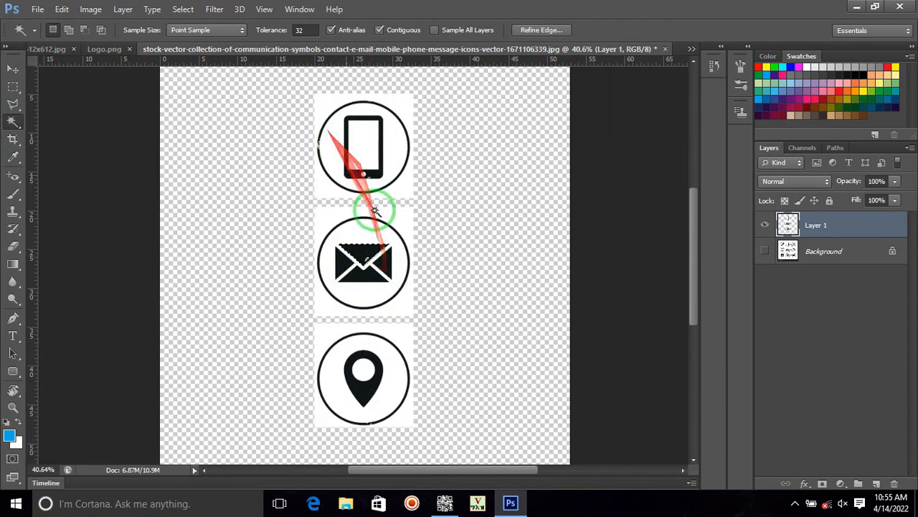
Step: Extend the dark icon selection to all similar areas, fill them with black (000000) and deselect
left_click(179, 9)
left_click(225, 191)
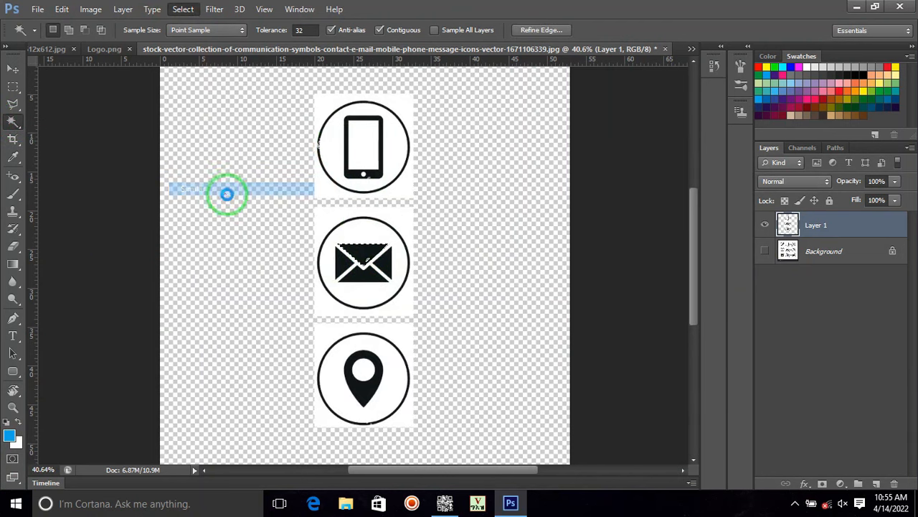
left_click(9, 436)
left_click(847, 261)
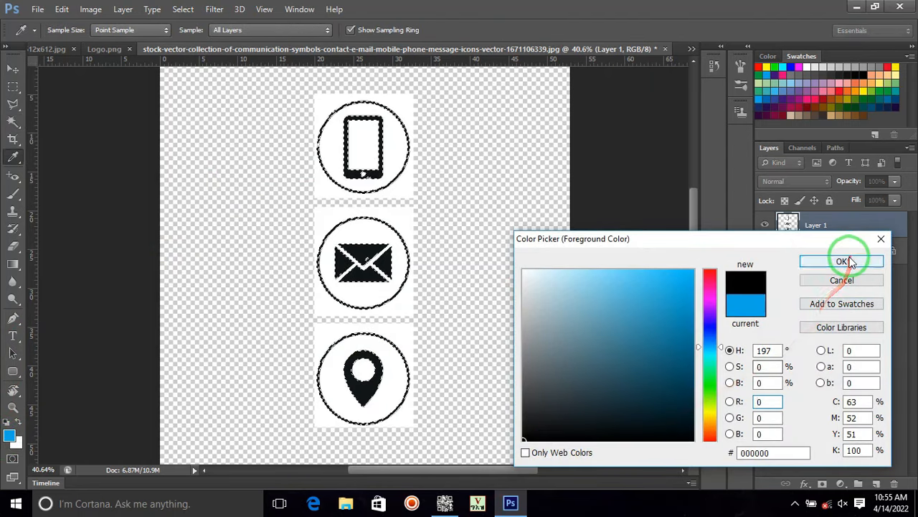
key("ctrl+d")
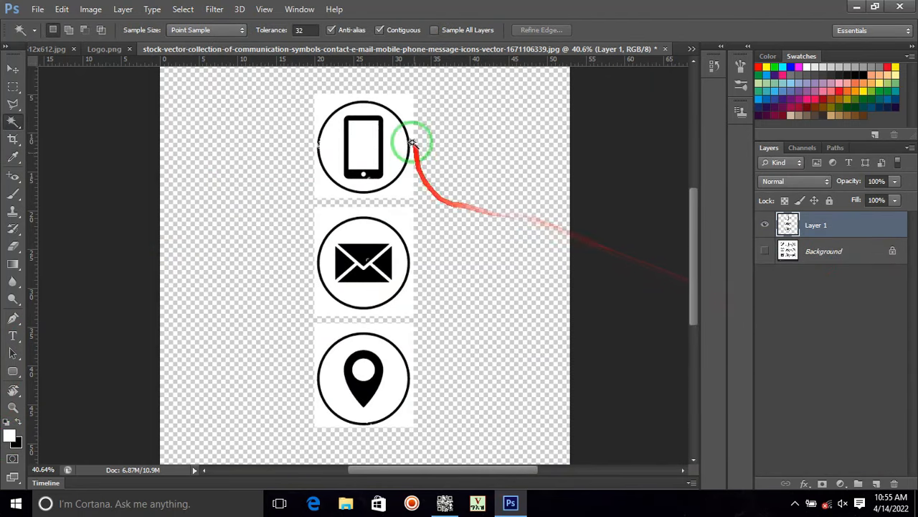
Step: Bring the contact icon strip into the business card document and scale it to about 14% below the name and title
left_click_drag(382, 190, 362, 247)
key("ctrl+t")
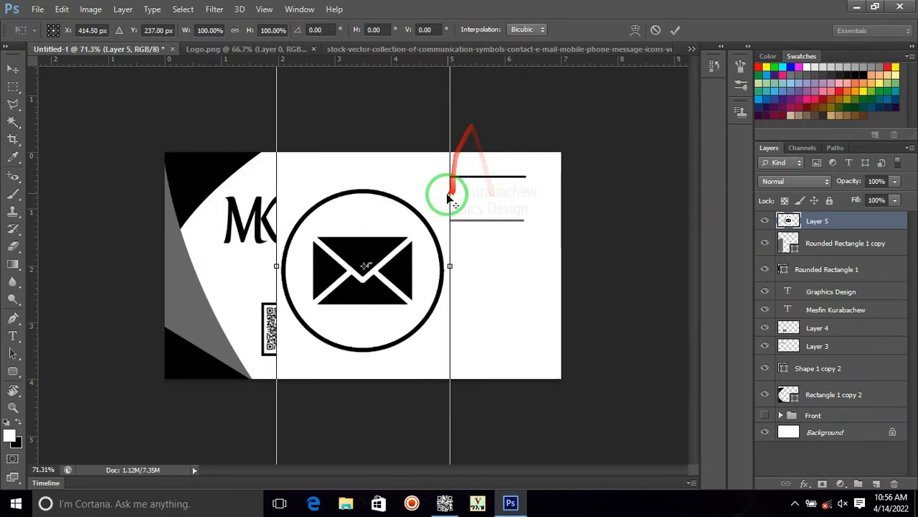
scroll(442, 218, "down", 6)
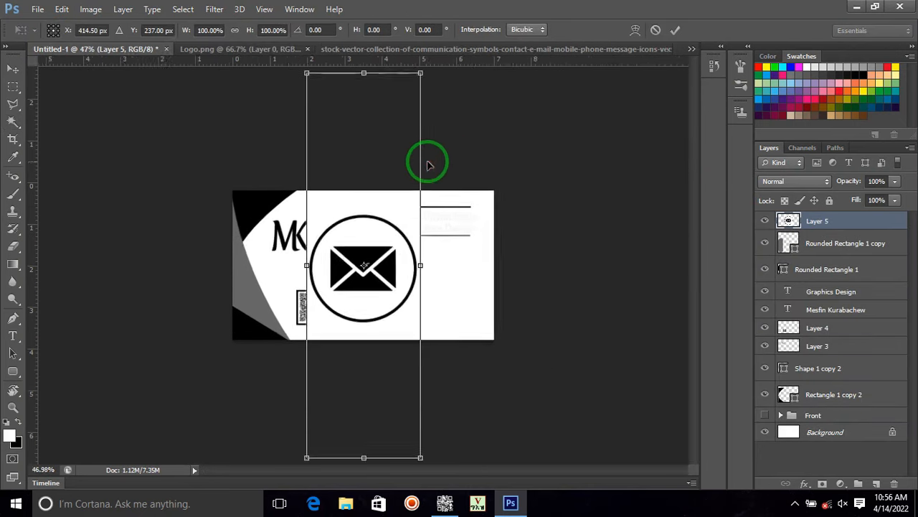
left_click_drag(410, 112, 390, 274)
left_click(675, 29)
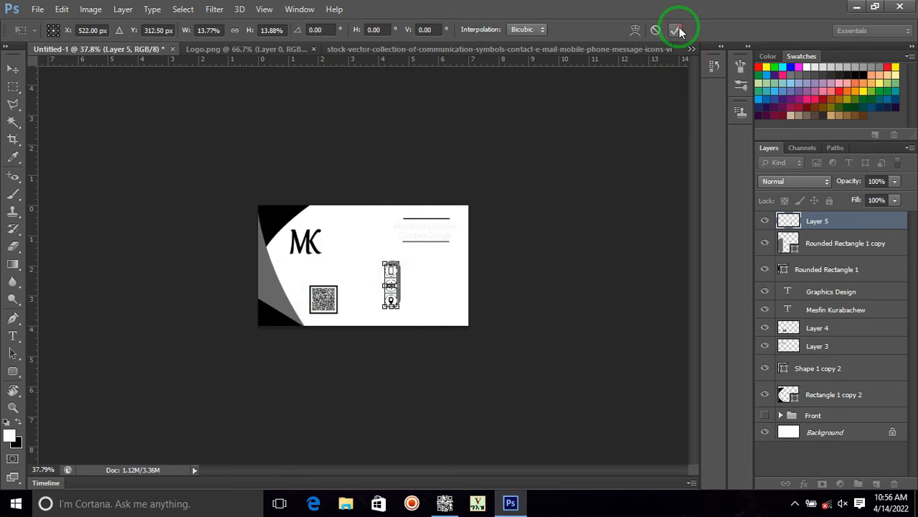
Step: Clip the icon layer to the Rounded Rectangle 1 copy layer and align the icons over the grey shape
key("w")
scroll(396, 246, "up", 5)
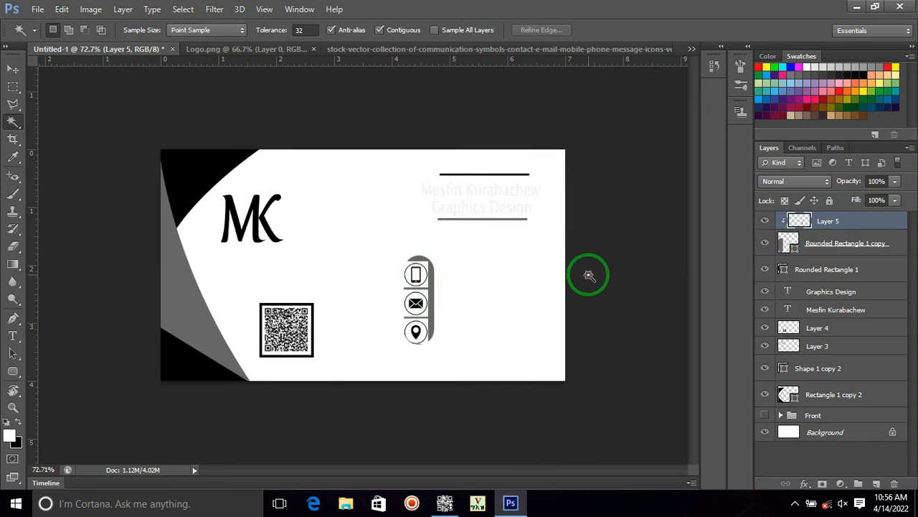
left_click(13, 68)
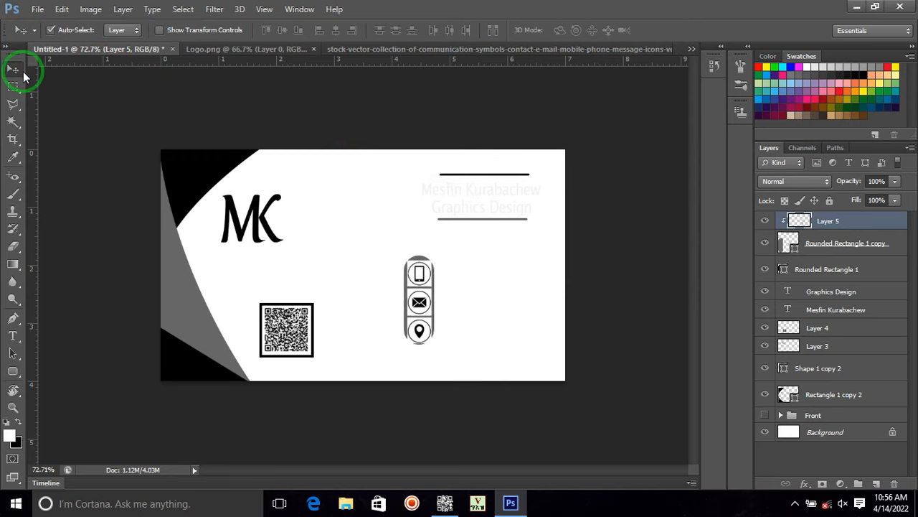
Step: Enlarge the grey rounded rectangle slightly around the contact icons and nudge the icon strip up to centre it inside
left_click(845, 243)
key("ctrl+t")
left_click_drag(434, 256, 437, 247)
left_click(675, 31)
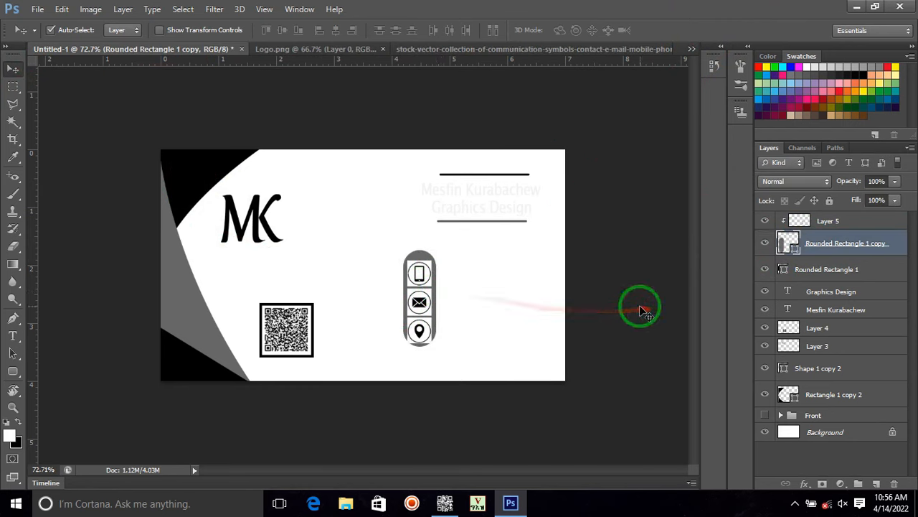
left_click(421, 303)
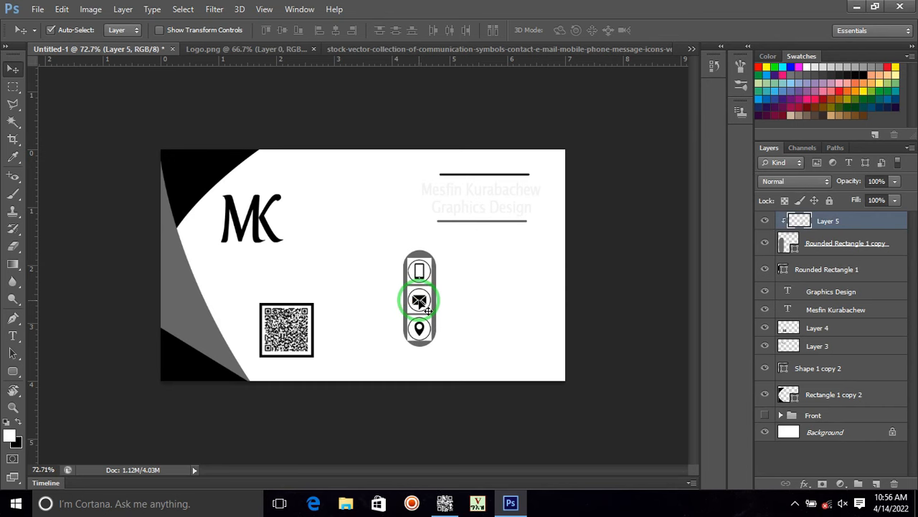
Step: Draw a rounded rectangle about 45 × 168 px with a 70 px radius over the three contact icons
left_click(13, 122)
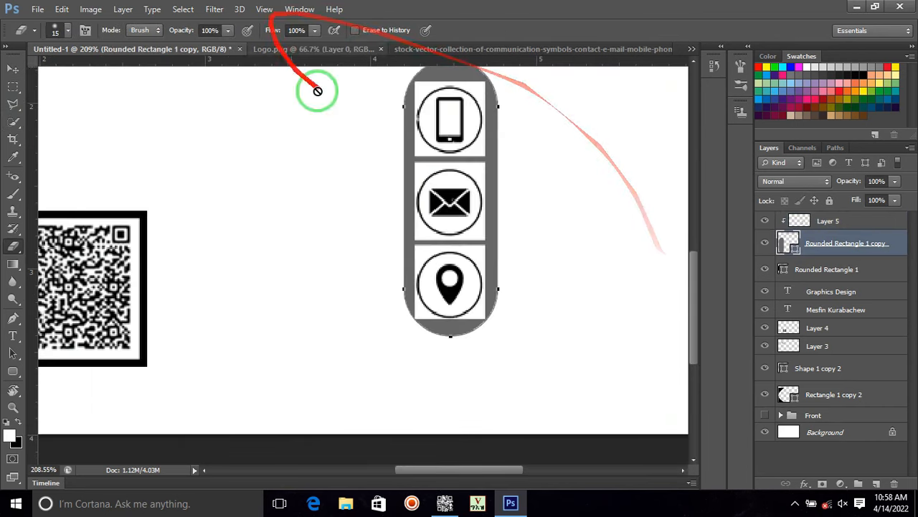
left_click(13, 371)
left_click_drag(443, 123, 478, 314)
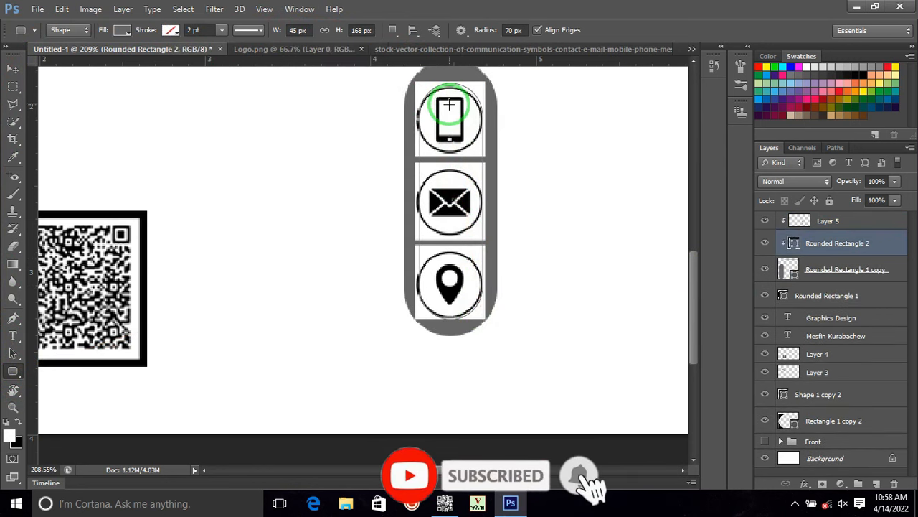
Step: Transform the new rounded rectangle to about 48 × 166 px so its ends follow the phone and pin icon circles
key("ctrl+t")
left_click_drag(416, 202, 414, 206)
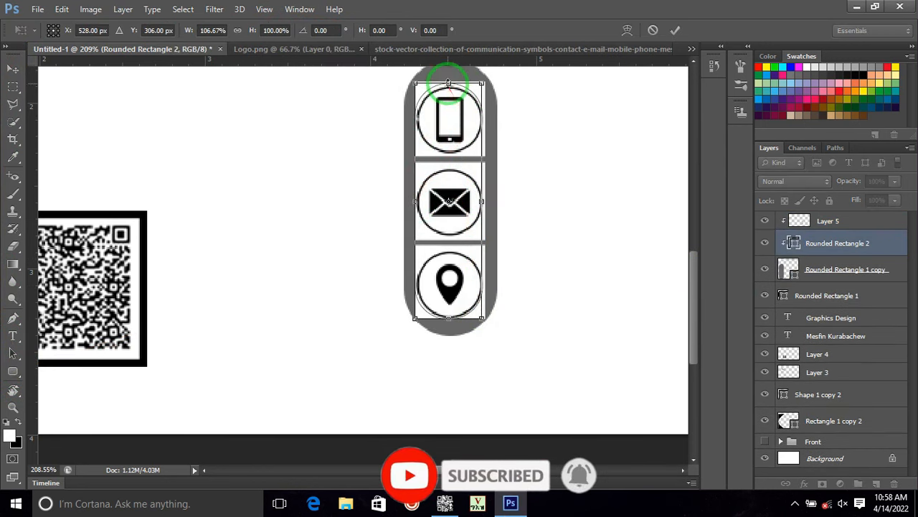
scroll(452, 83, "up", 6)
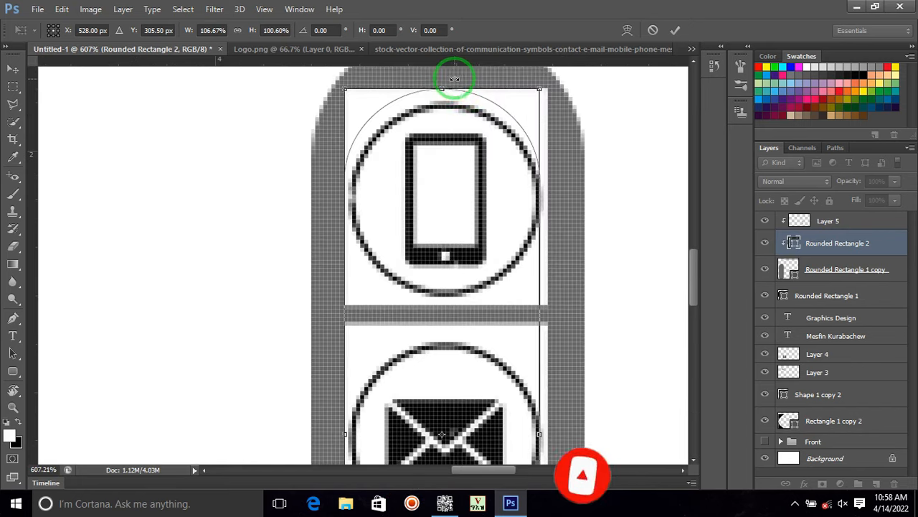
left_click_drag(440, 90, 443, 111)
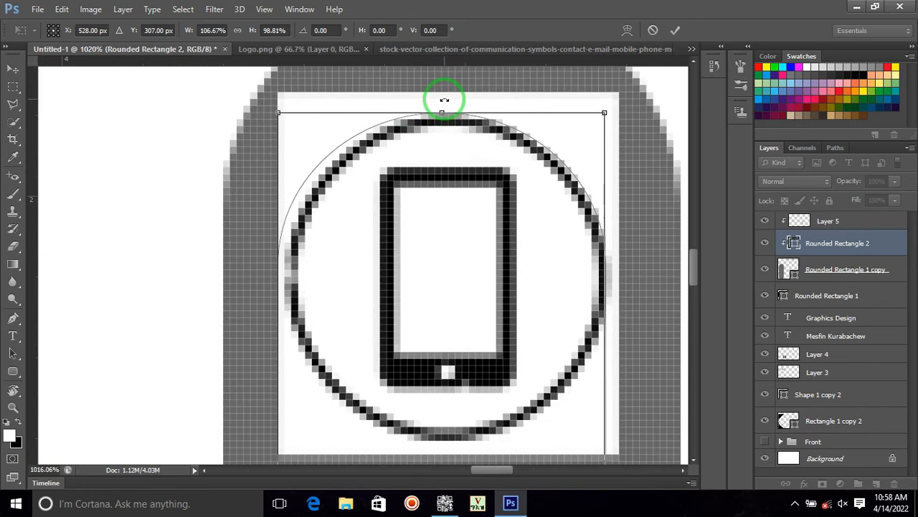
key("Right")
left_click_drag(697, 265, 689, 366)
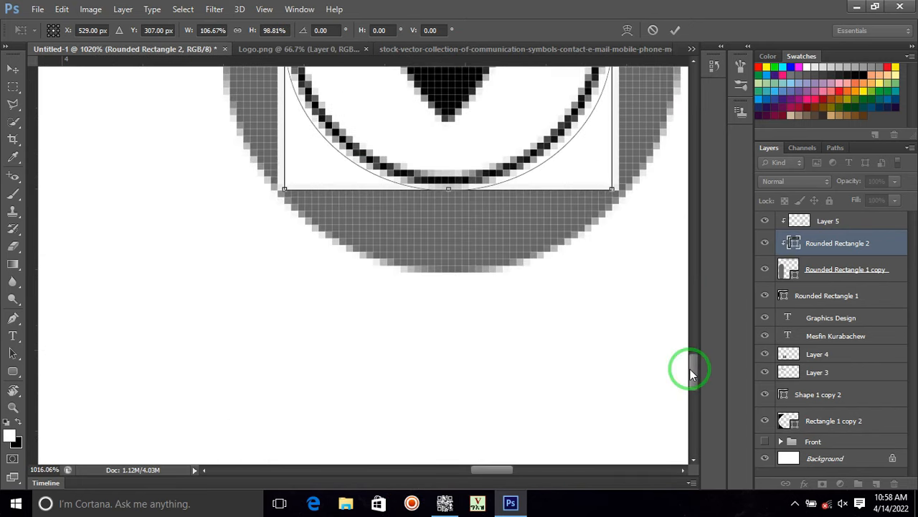
left_click_drag(452, 198, 452, 198)
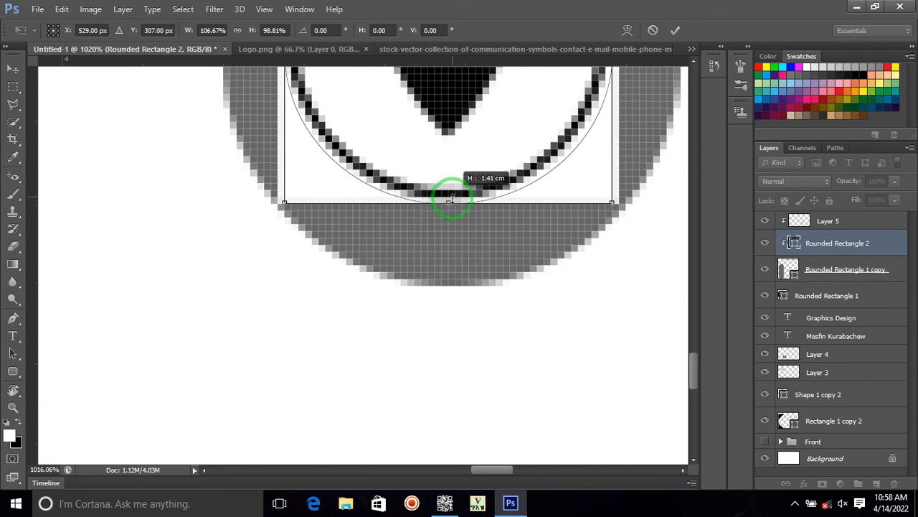
left_click(675, 31)
Step: Load the outline of Rounded Rectangle 2 as a selection, invert it, delete that area from Layer 5 and deselect
left_click(809, 257)
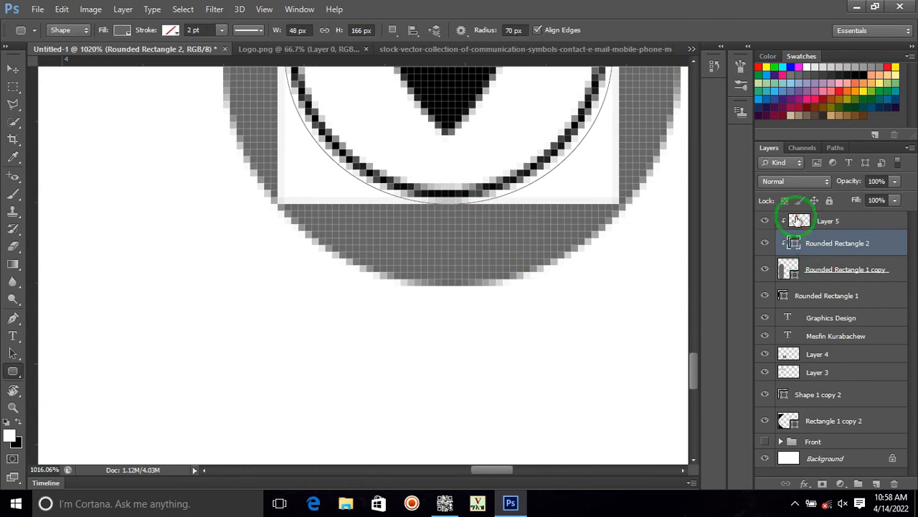
left_click(794, 244)
left_click(831, 225)
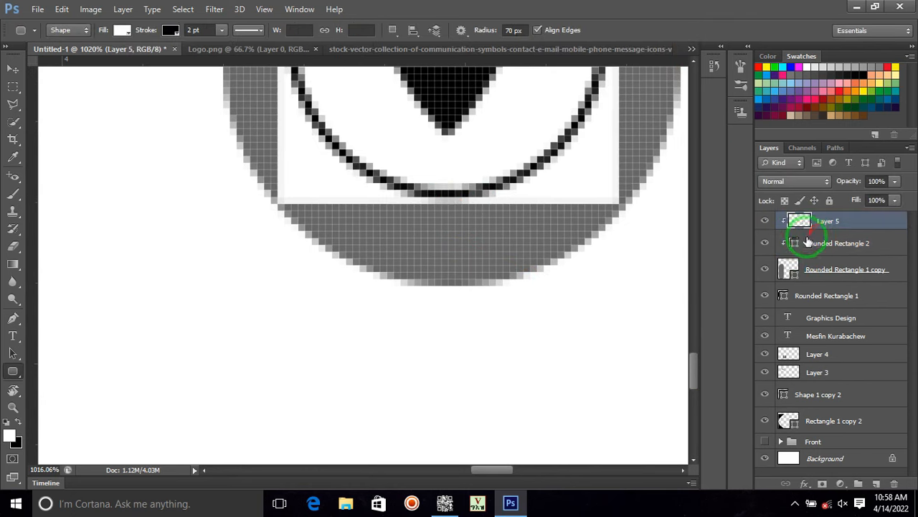
left_click(795, 244)
left_click(800, 224)
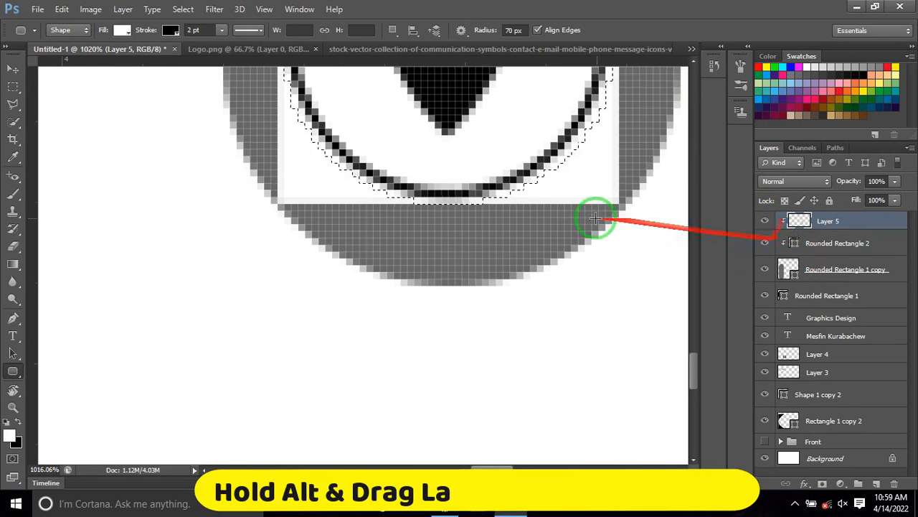
scroll(543, 208, "down", 5)
scroll(543, 207, "down", 3)
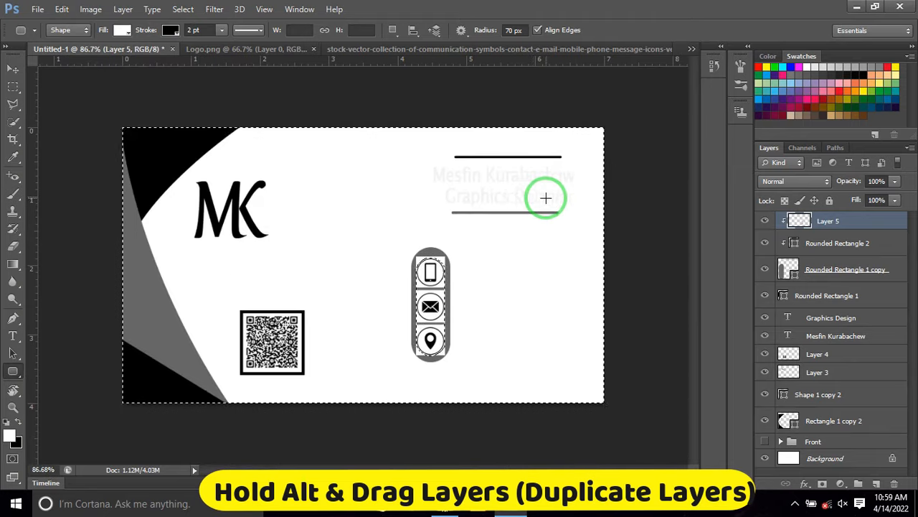
key("ctrl+d")
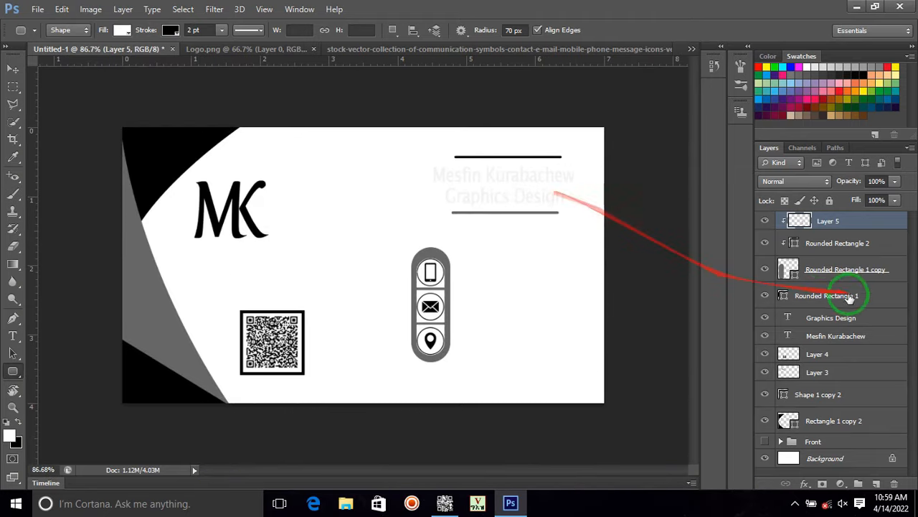
Step: Delete the Rounded Rectangle 2 layer and enlarge the icon strip to fit the lower end of the grey rounded shape
left_click(817, 250)
key("Delete")
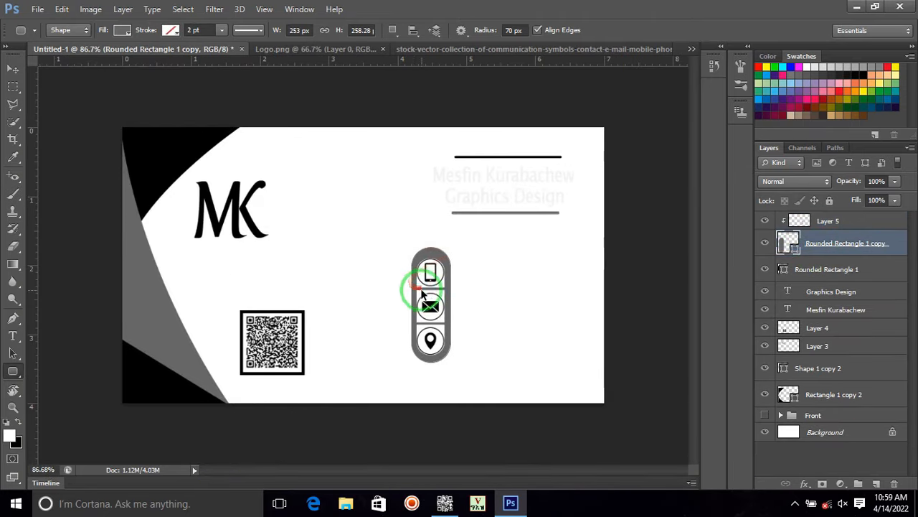
left_click(13, 69)
left_click(437, 307)
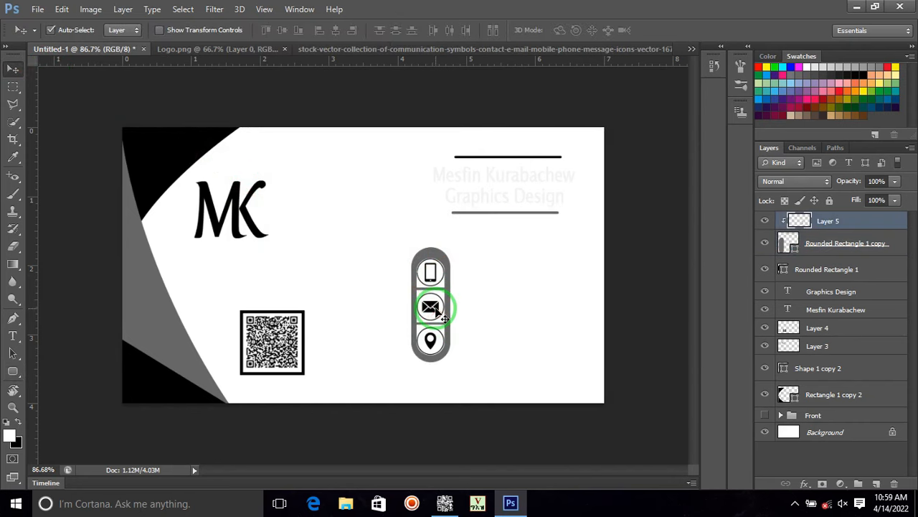
key("ctrl+t")
left_click(675, 29)
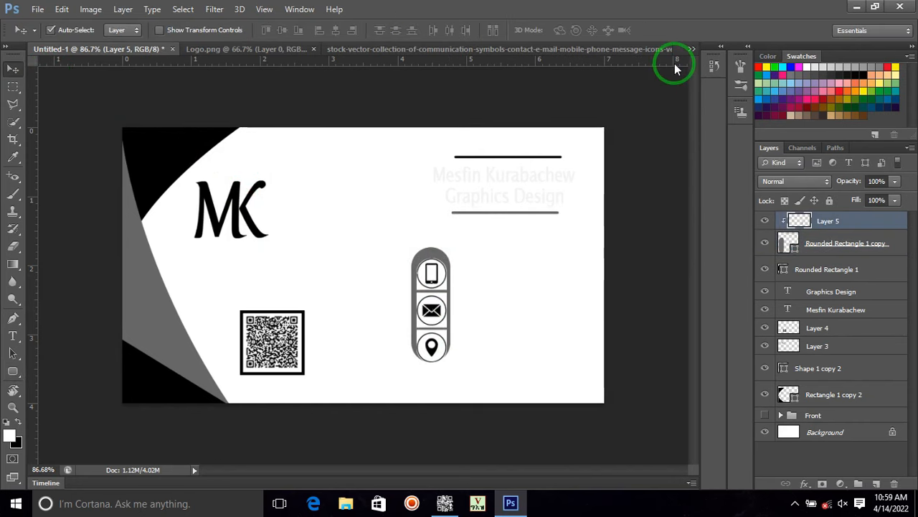
Step: Duplicate the name text beside each of the three contact icons and replace the copy beside the phone icon with the phone number
left_click_drag(519, 180, 505, 344)
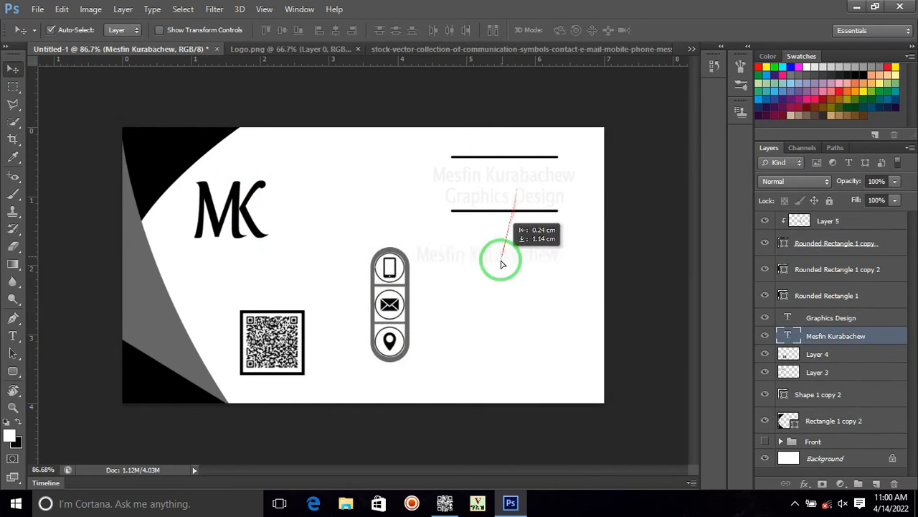
left_click(488, 252)
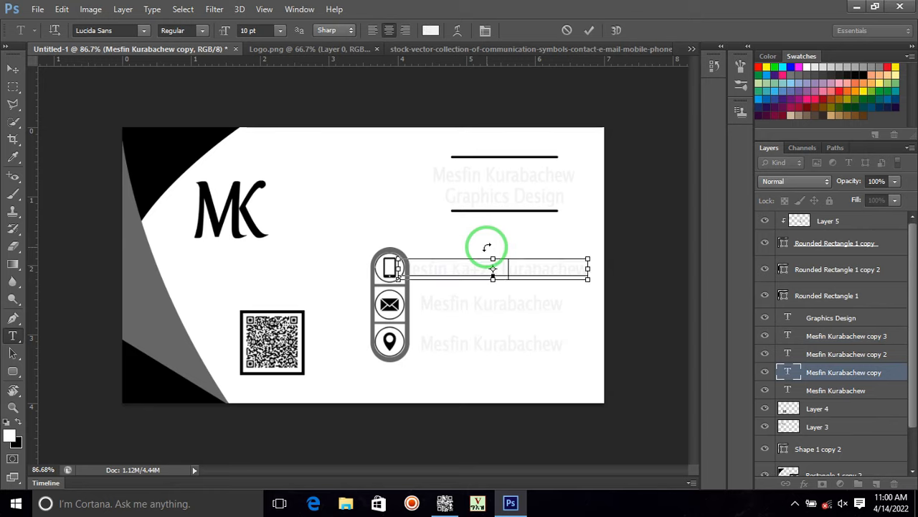
key("ctrl+a")
key("BackSpace")
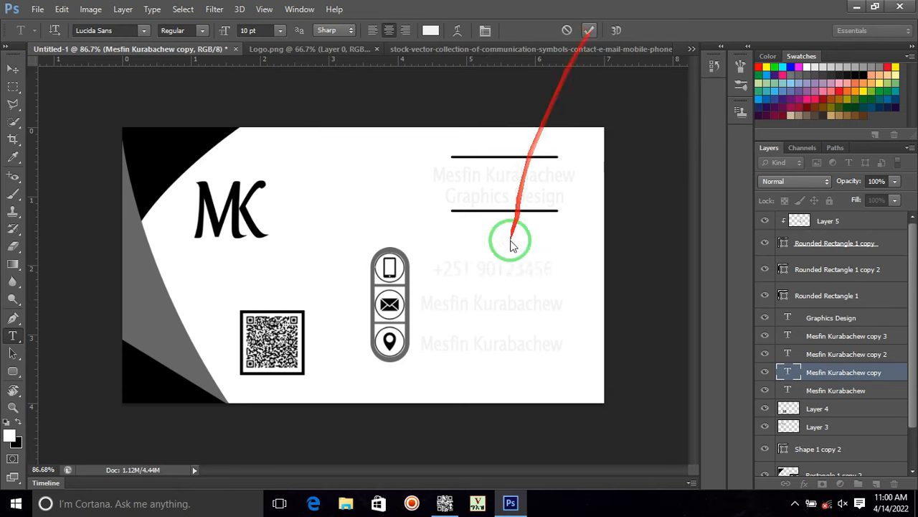
Step: Replace the text beside the envelope icon with the contact's e-mail address
left_click(492, 303)
key("ctrl+a")
key("BackSpace")
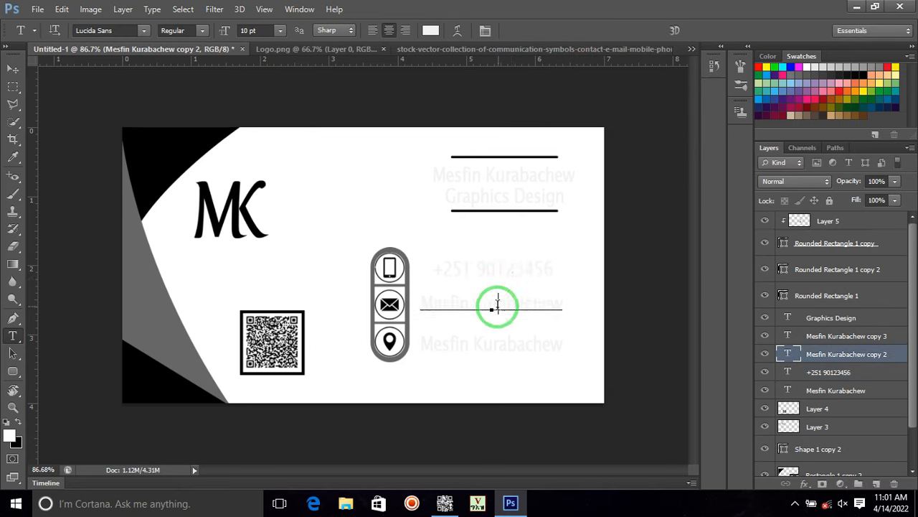
left_click(498, 303)
key("ctrl+a")
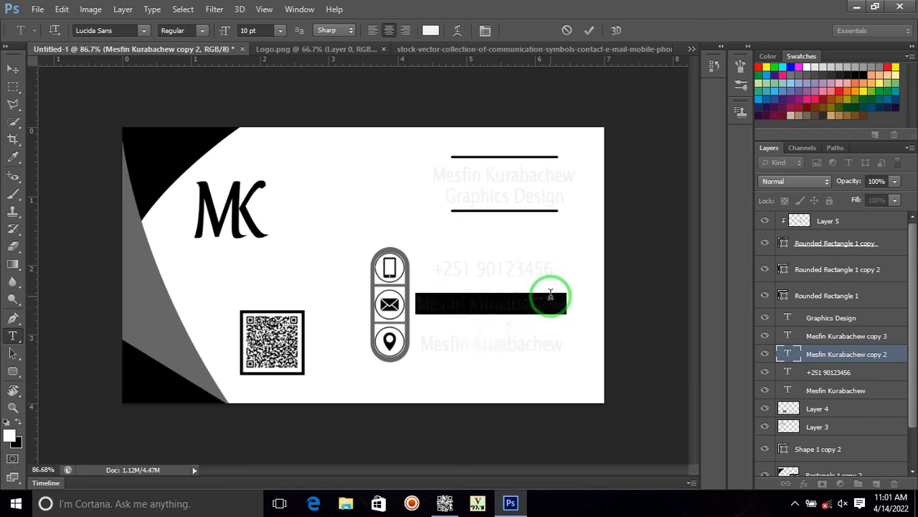
key("BackSpace")
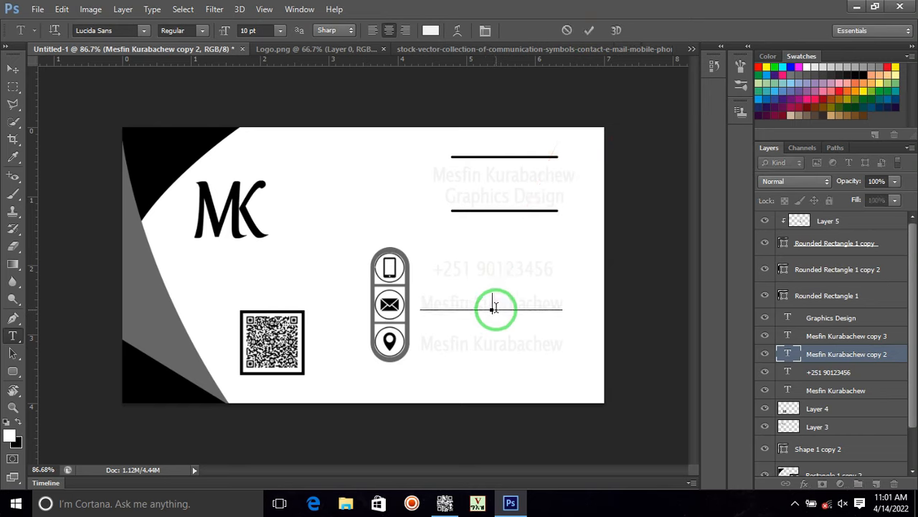
triple_click(518, 304)
key("BackSpace")
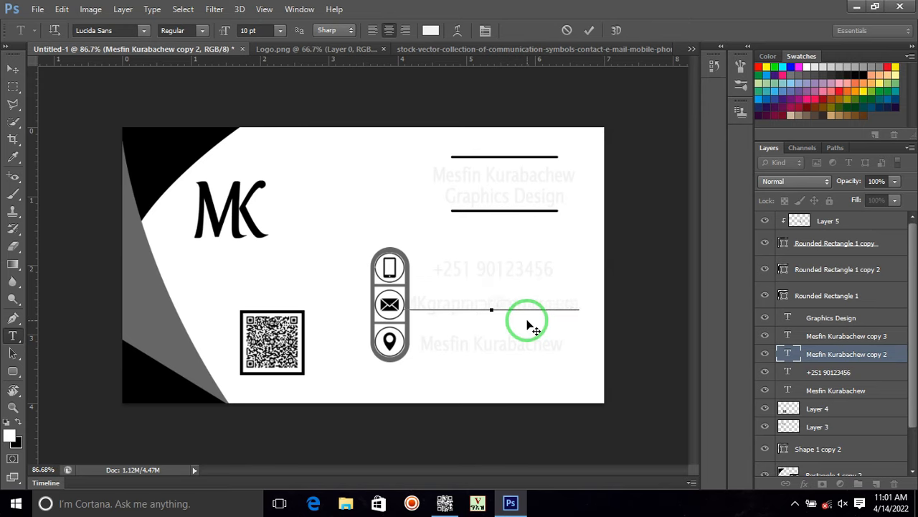
left_click(588, 29)
Step: Replace the text copy beside the location icon with the contact's city and country, separated by a comma
left_click(488, 342)
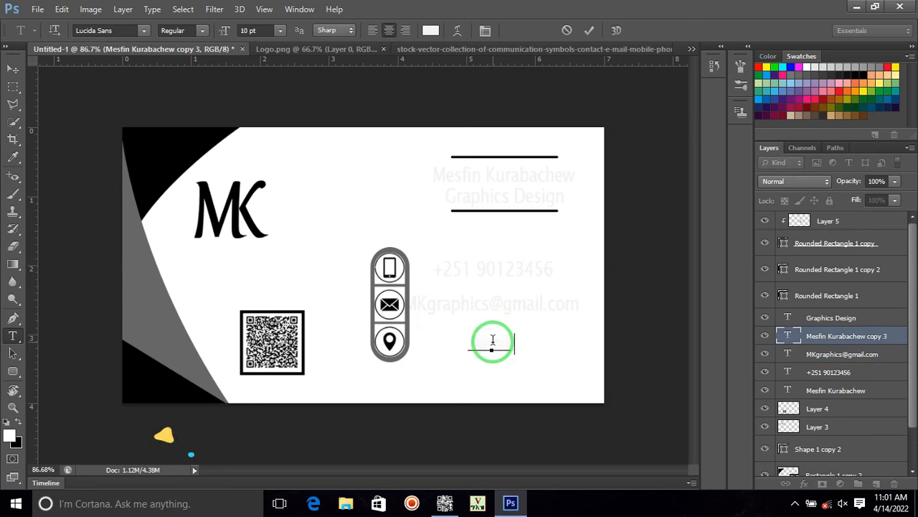
type("Addis Abeba")
key("ctrl+Return")
key("p")
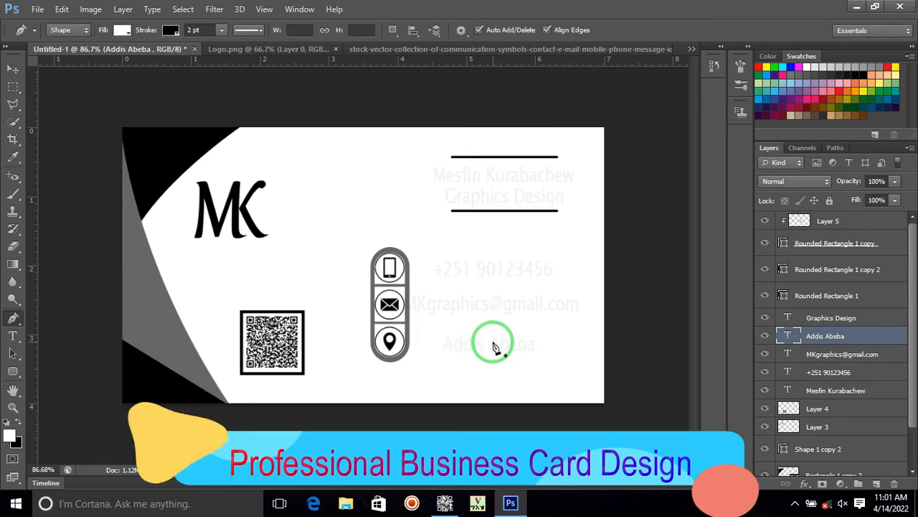
key("t")
left_click(536, 348)
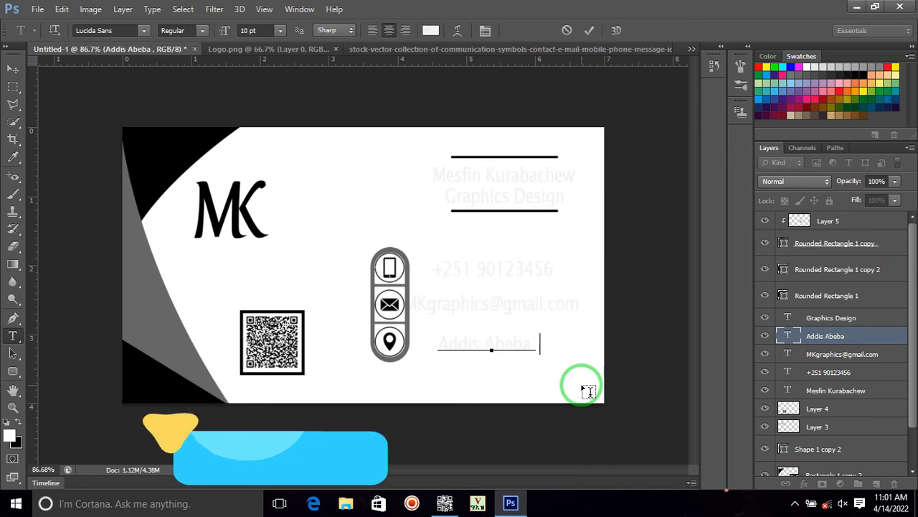
type("Ethiopia")
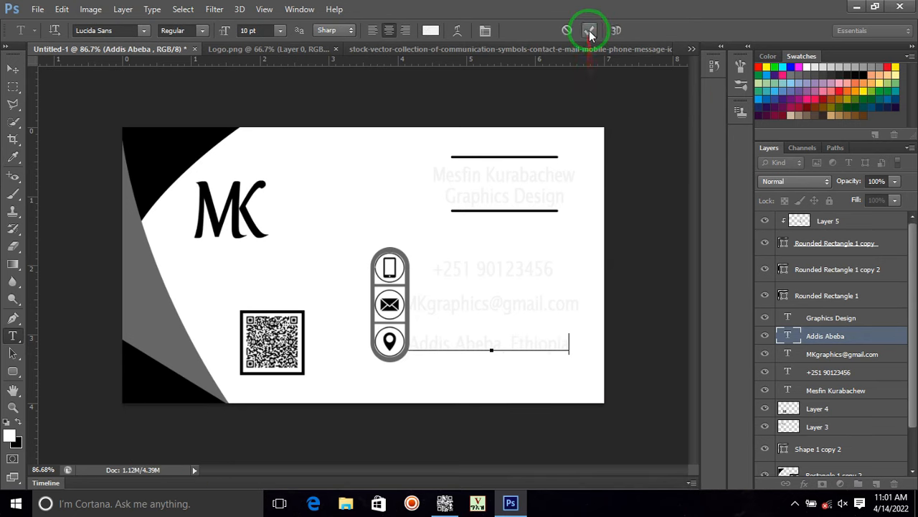
left_click(590, 30)
Step: Left-align the three contact text lines beside the icon strip and duplicate the Graphics Design text beside the MK logo
left_click(12, 68)
left_click_drag(439, 248, 486, 361)
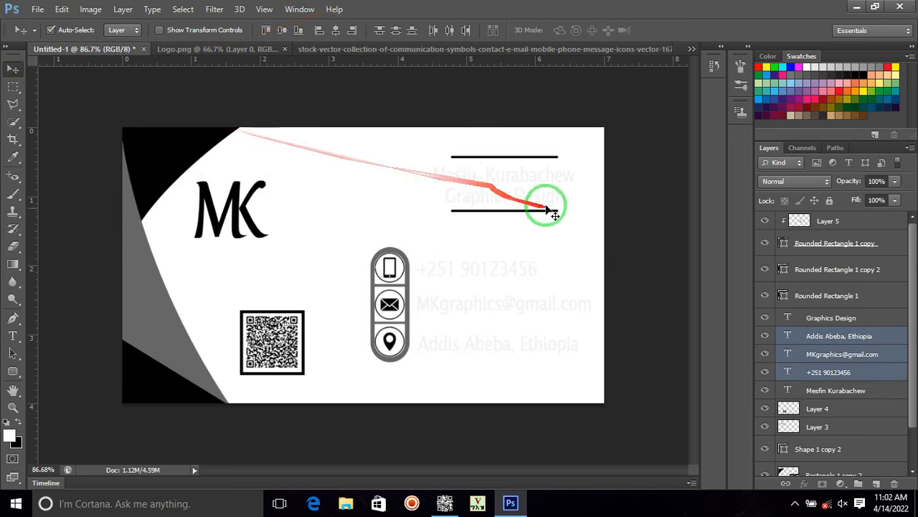
left_click(486, 199)
left_click_drag(468, 201, 288, 216)
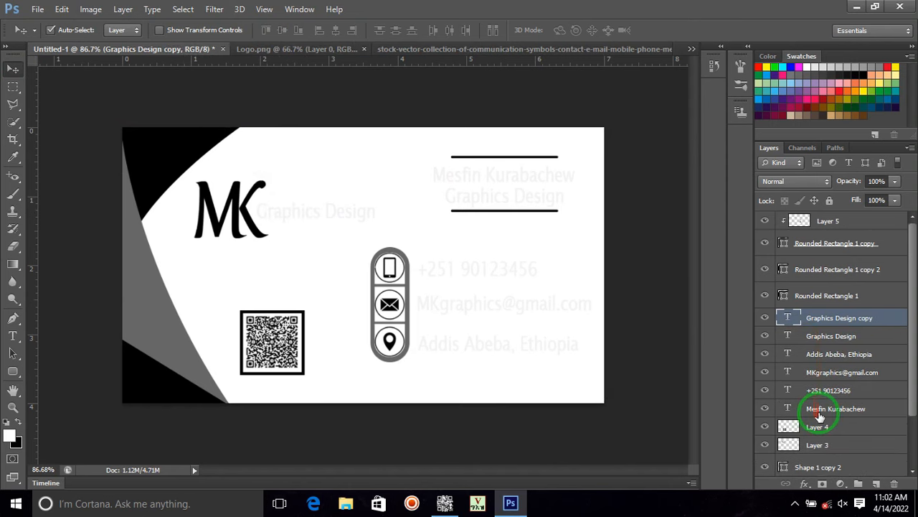
Step: Select all six text layers of the card's back and set their text colour to a medium green
left_click(820, 413)
left_click(832, 317, "shift")
scroll(896, 308, "down", 3)
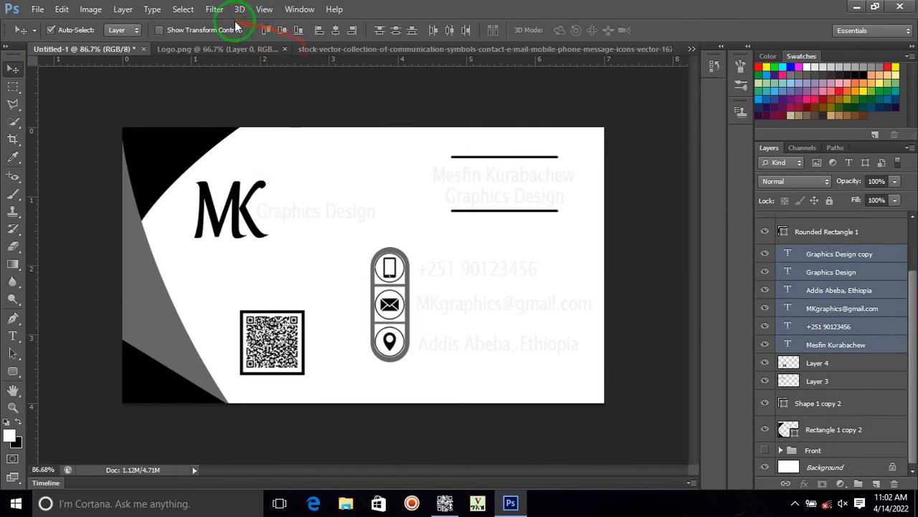
key("t")
left_click(428, 31)
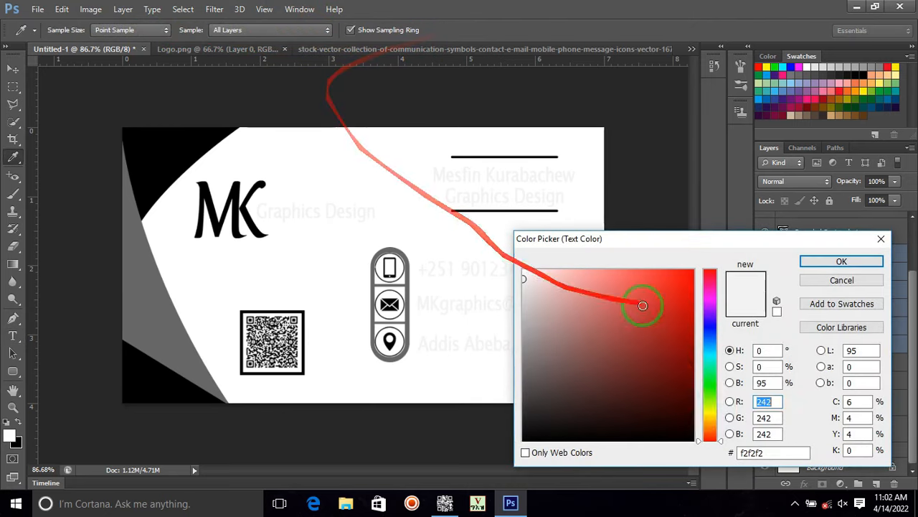
left_click(708, 386)
left_click(692, 322)
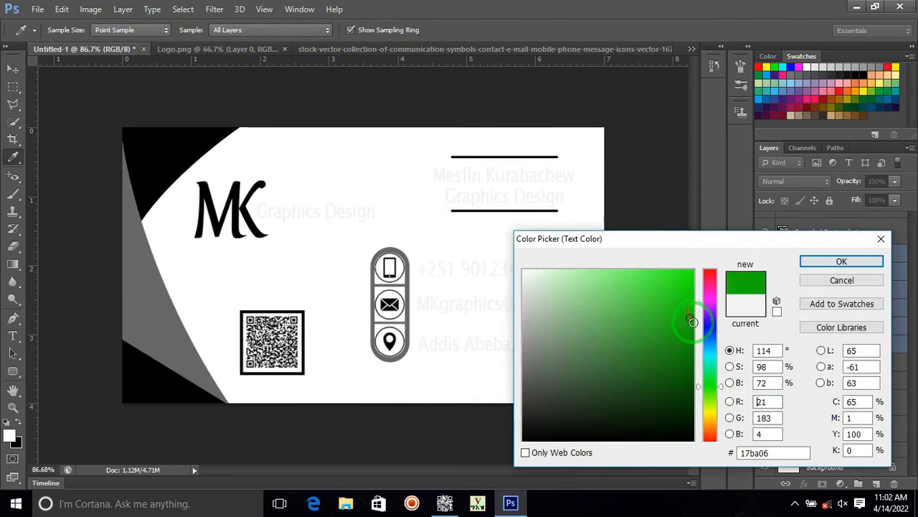
left_click(812, 265)
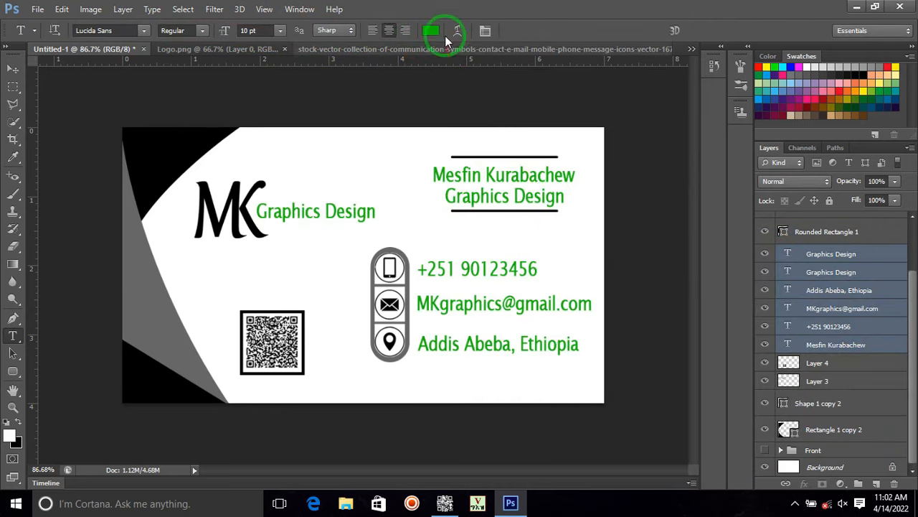
Step: Set the colour of the six selected text layers to black and deselect the layers
left_click(431, 31)
left_click(538, 446)
left_click(820, 263)
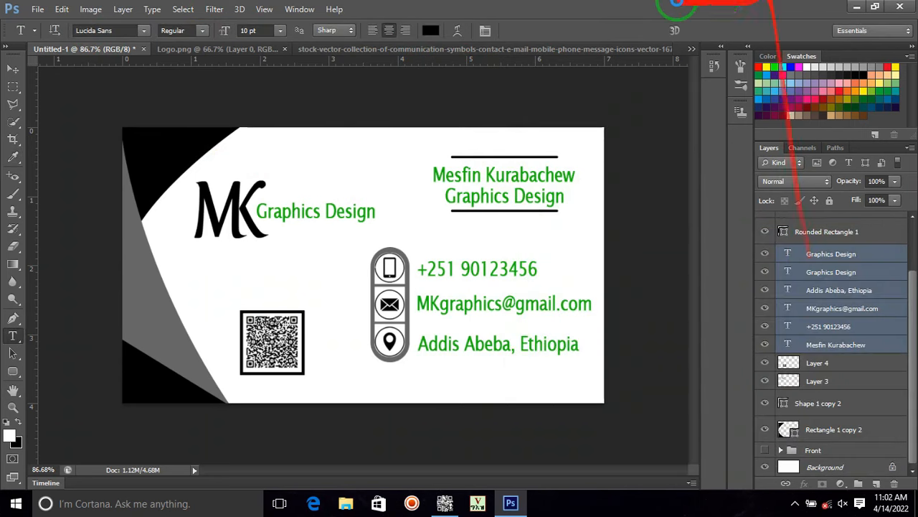
left_click(13, 69)
left_click(455, 120)
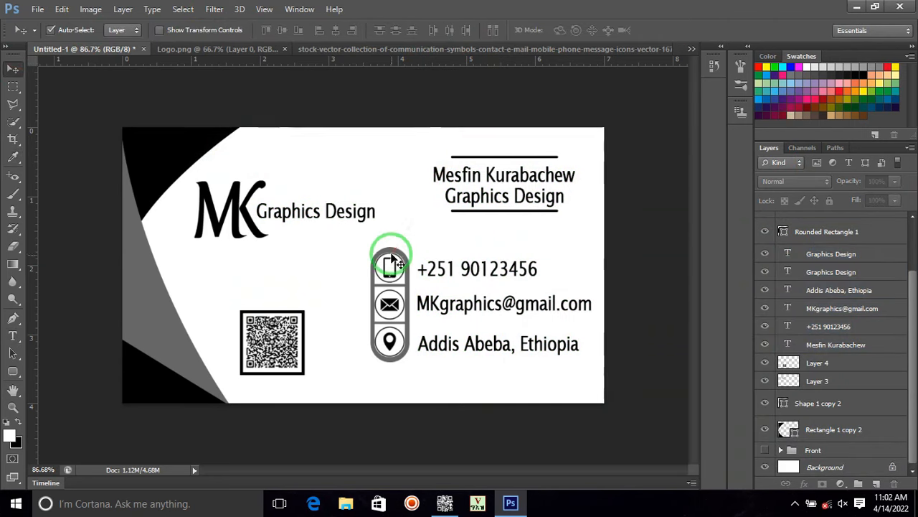
Step: Fill the black corner shape on the Rectangle 1 copy 2 layer with dark green
left_click(184, 137)
key("a")
left_click(69, 30)
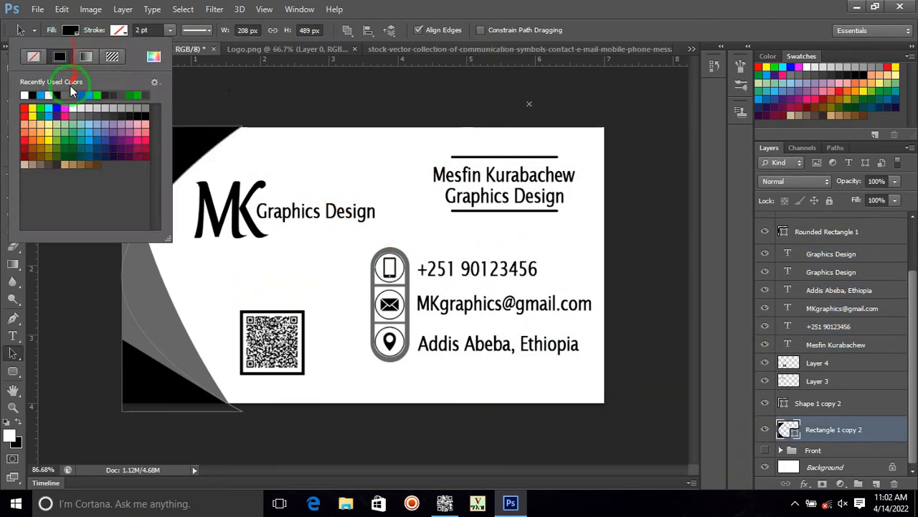
left_click(63, 147)
left_click(148, 289)
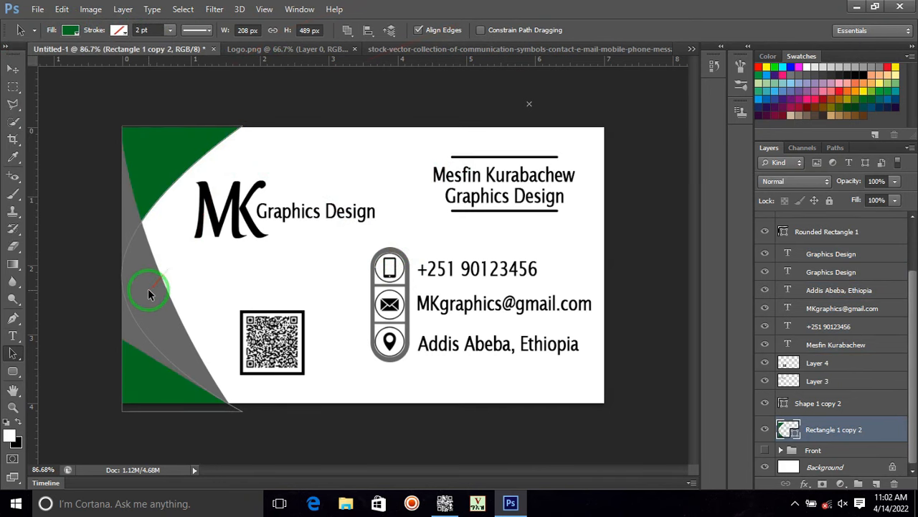
Step: Fill the grey curved shape on the Shape 1 copy 2 layer with a lighter green
left_click(779, 403)
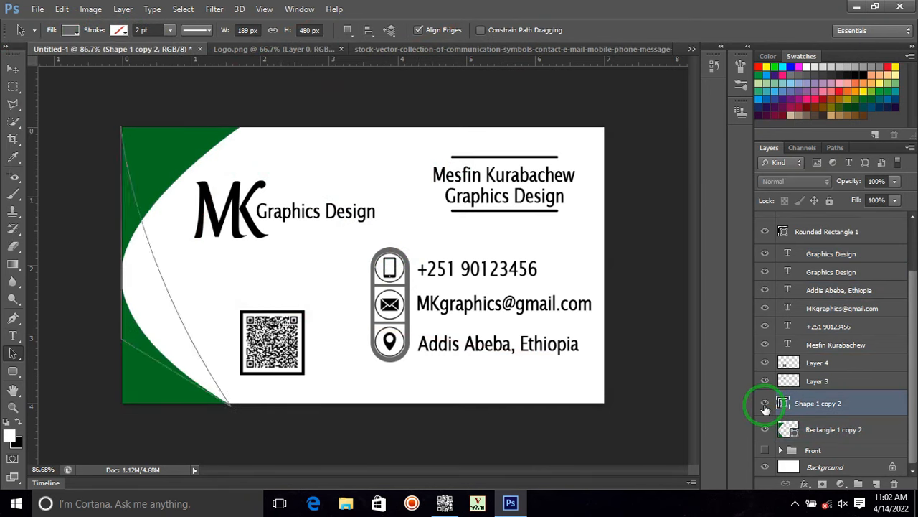
left_click(69, 29)
left_click(64, 140)
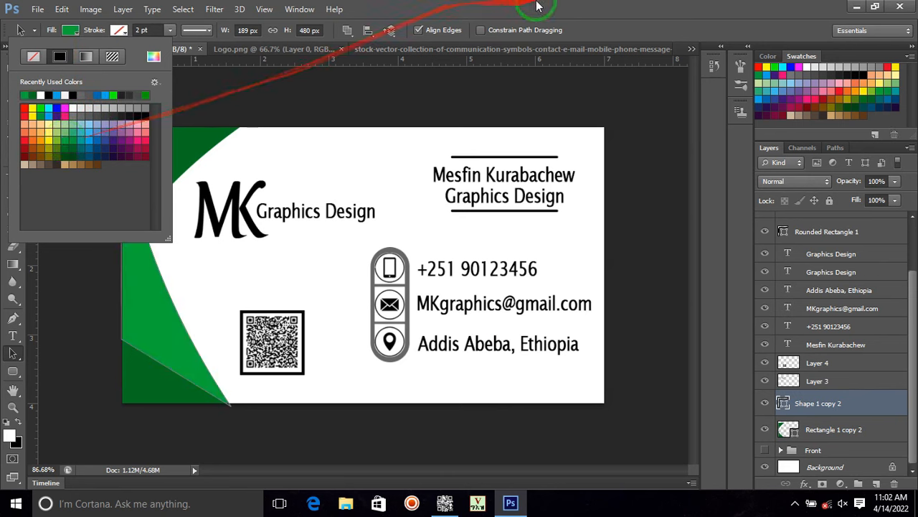
left_click(539, 6)
left_click(17, 69)
left_click(627, 248)
Step: Load the MK logo on Layer 3 as a selection, fill it with the dark green sampled from the corner shape and deselect
left_click(243, 214)
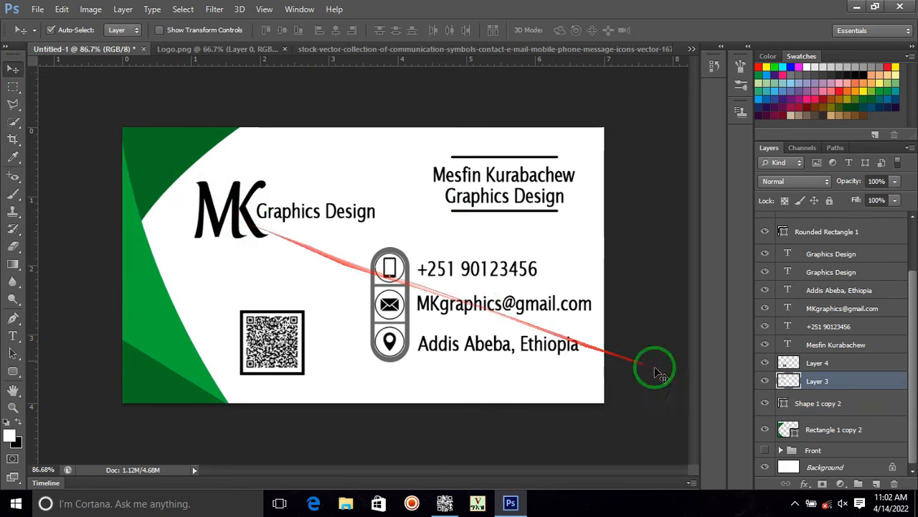
left_click(790, 383, "ctrl")
left_click(20, 444)
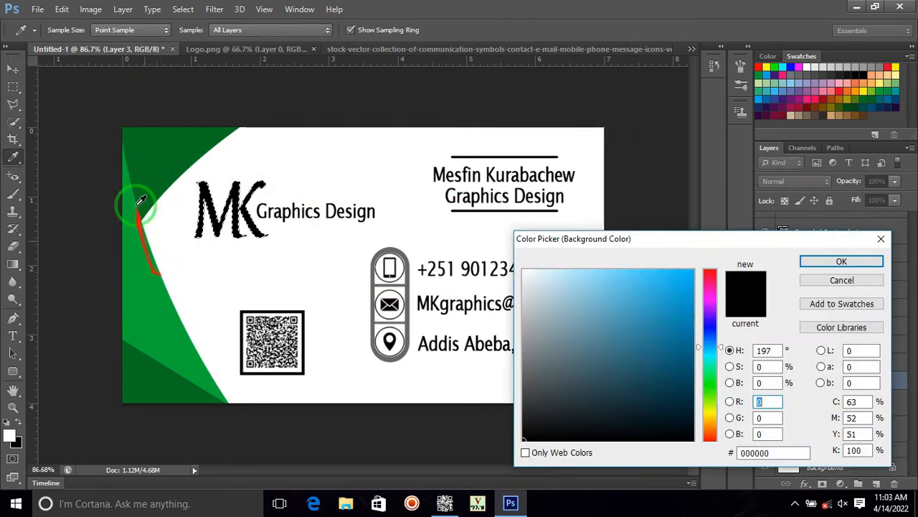
left_click(139, 205)
left_click(806, 260)
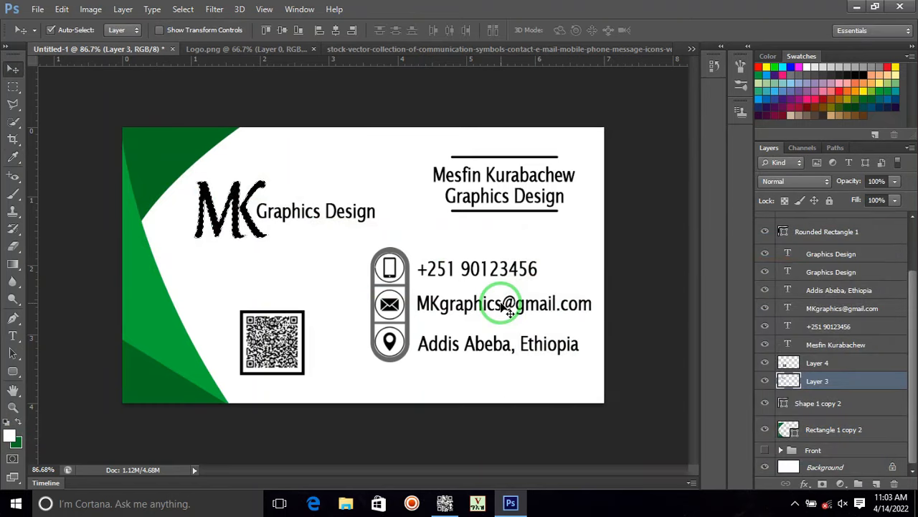
key("ctrl+d")
Step: Select the black frame around the QR code on Layer 4 with the Magic Wand and fill it with the dark green background colour
left_click(289, 344)
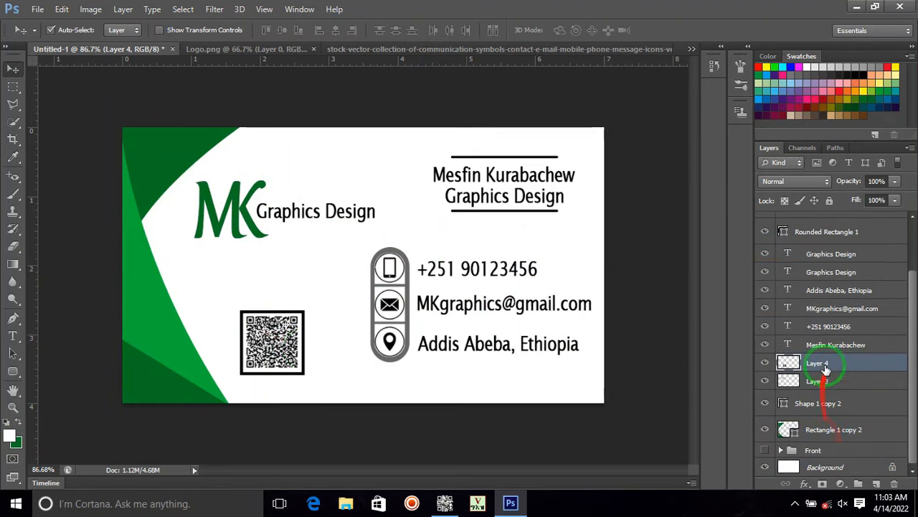
right_click(13, 121)
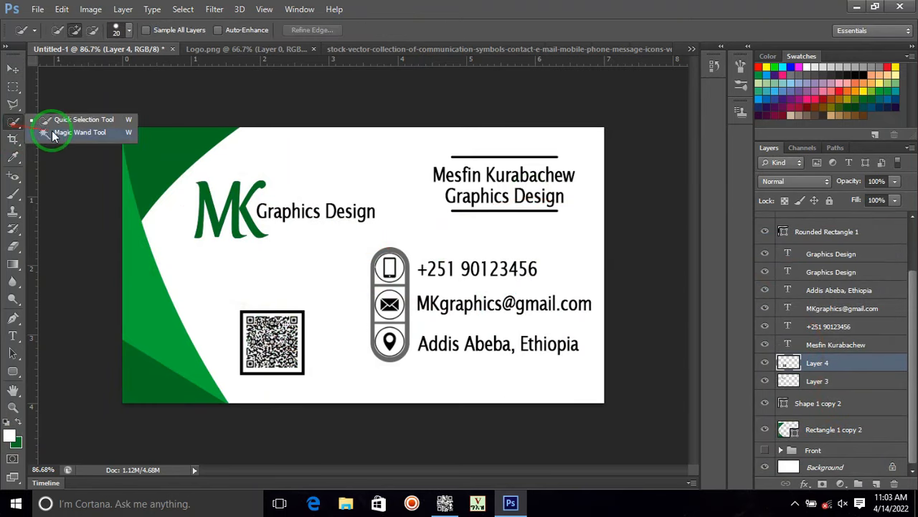
left_click(32, 136)
scroll(277, 344, "up", 2)
left_click(291, 360)
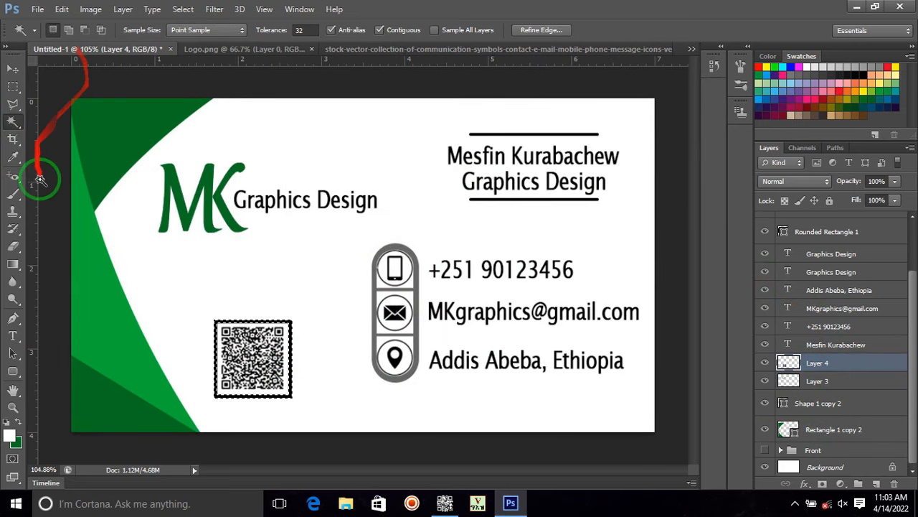
Step: Fill the grey rounded rectangle behind the contact icons with the lighter green
left_click(417, 296, "ctrl")
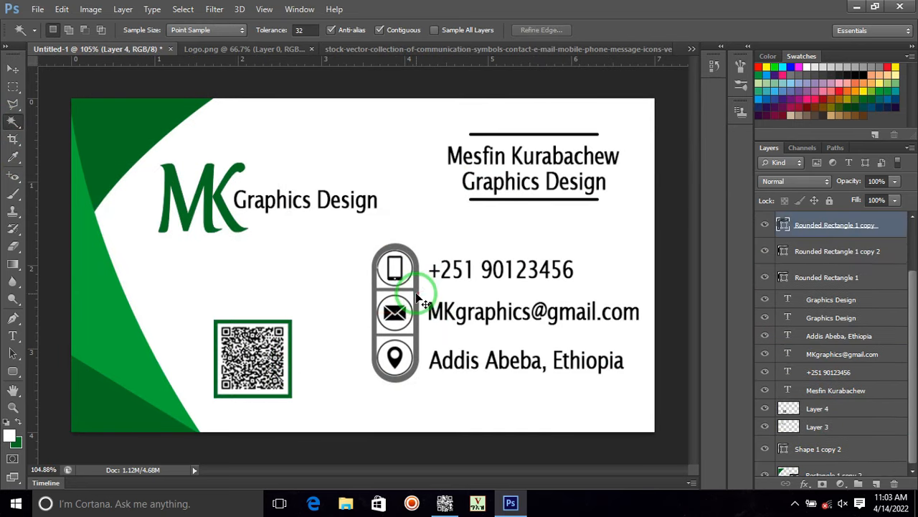
key("a")
left_click(70, 30)
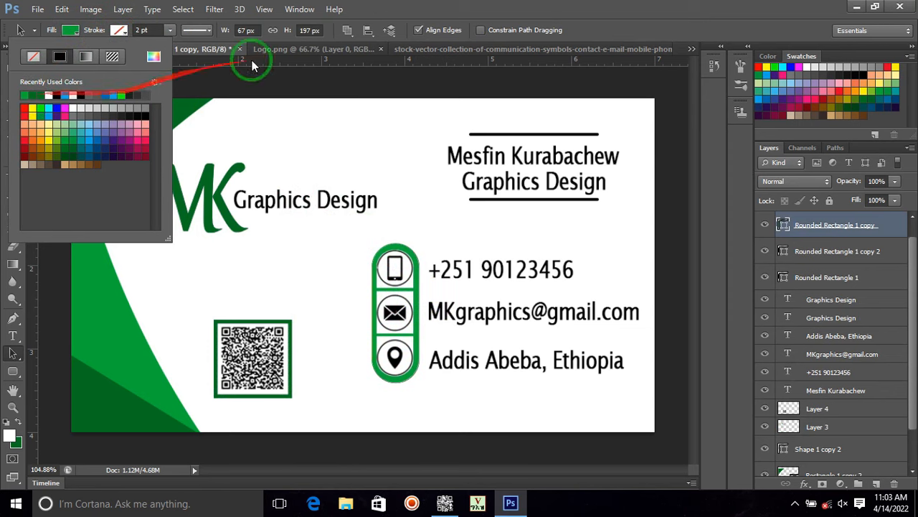
left_click(574, 6)
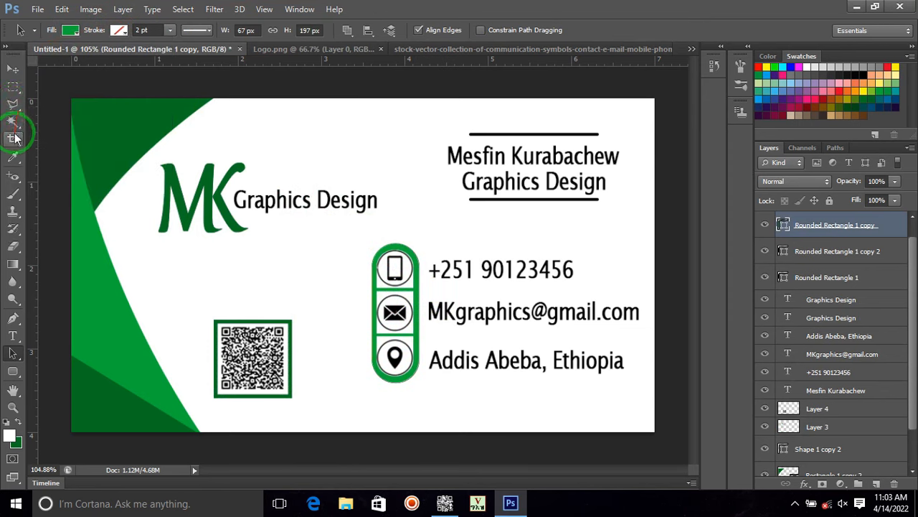
Step: Remove the white areas around the three icon circles on Layer 5 using Magic Wand selections
left_click(13, 124)
key("ctrl+shift+alt+n")
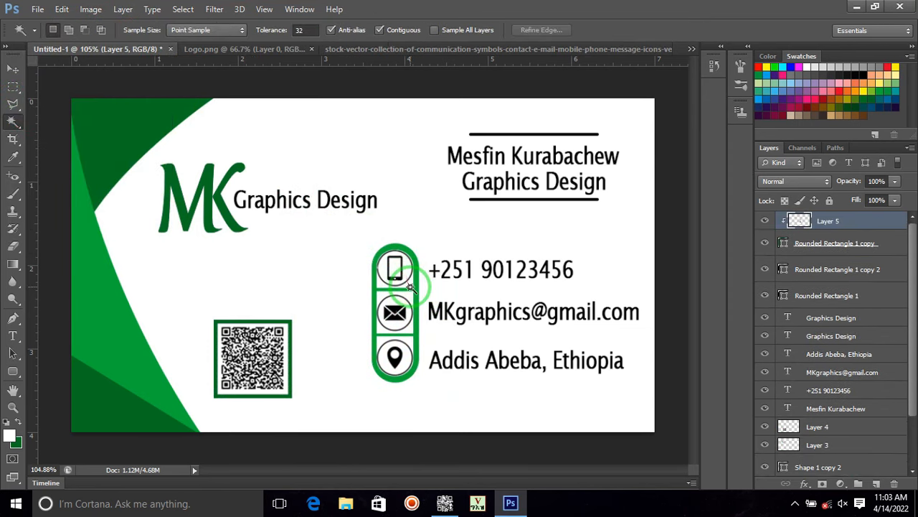
left_click(410, 287)
left_click(406, 309)
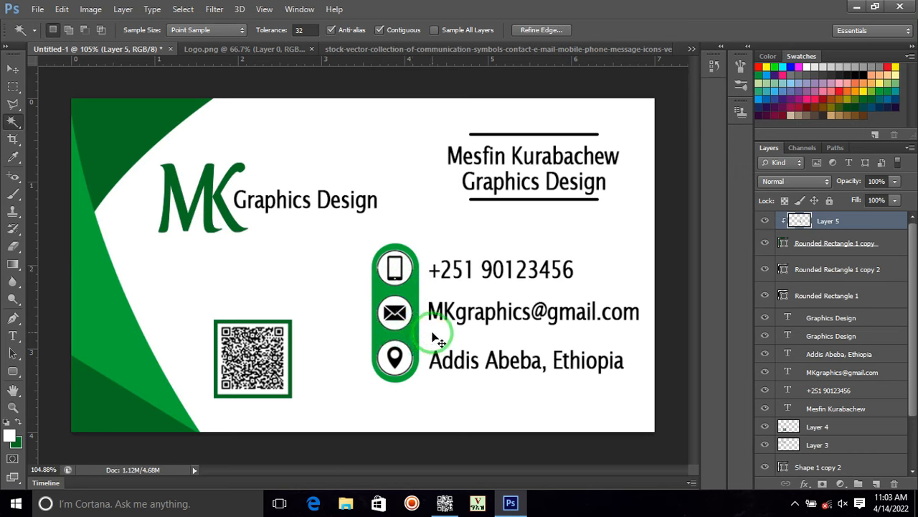
left_click(13, 69)
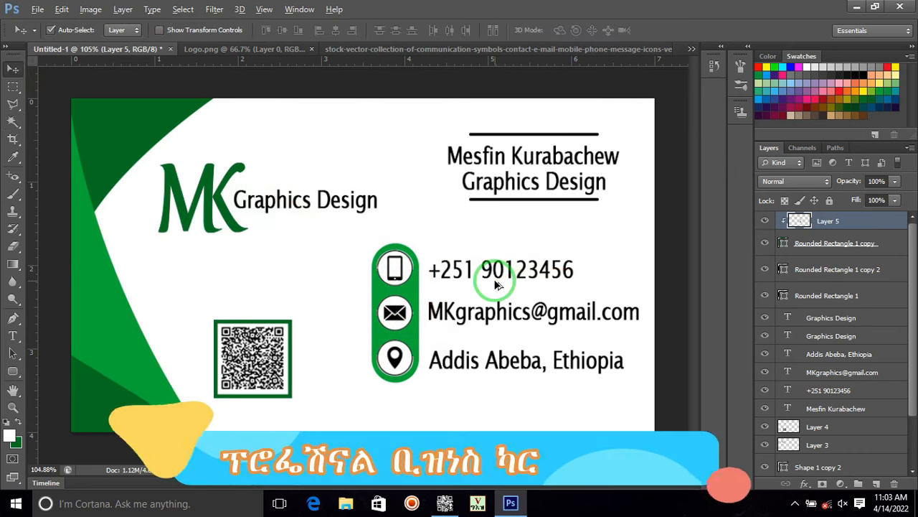
Step: Group all layers of the card's back, hide that group and show the Front group
scroll(496, 282, "down", 1)
left_click_drag(913, 405, 912, 455)
left_click(842, 425, "shift")
key("ctrl+g")
left_click(765, 220)
left_click(767, 235)
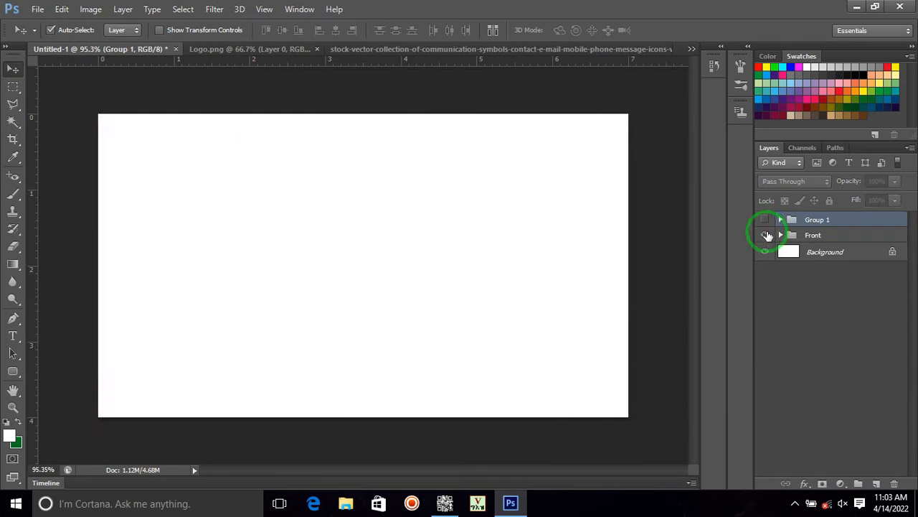
Step: Fill the black Rectangle 1 corner shape on the card's front with the recently used dark green
left_click(188, 164)
key("a")
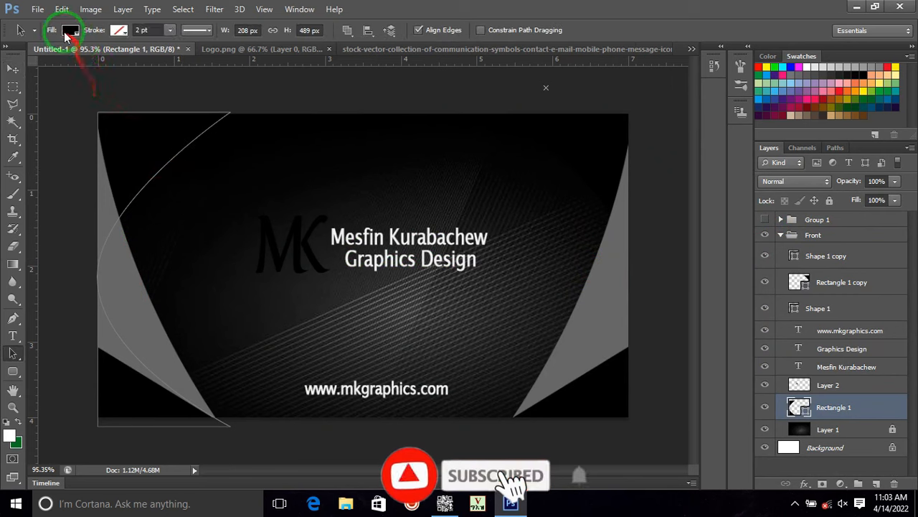
left_click(66, 36)
left_click(46, 86)
left_click(120, 286)
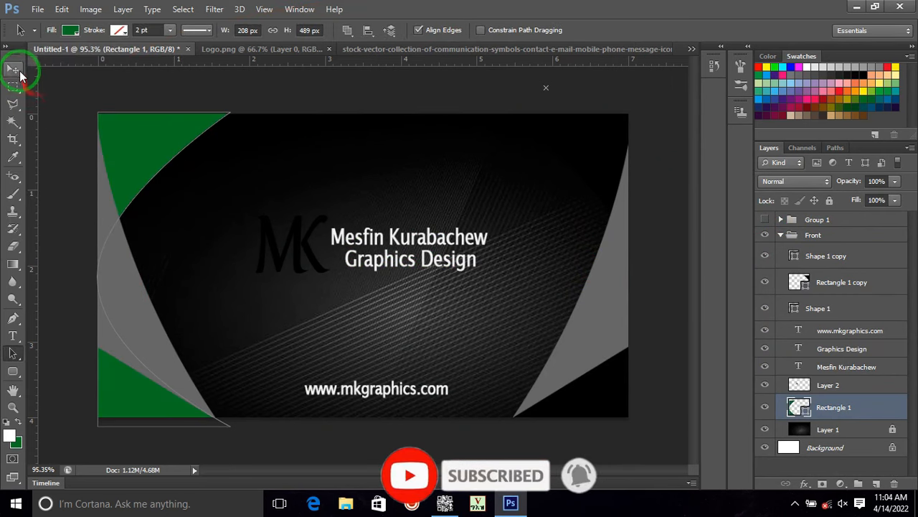
Step: Fill the grey Shape 1 curve on the card's front with the recently used lighter green
left_click(96, 108)
left_click(68, 31)
left_click(35, 90)
left_click(554, 7)
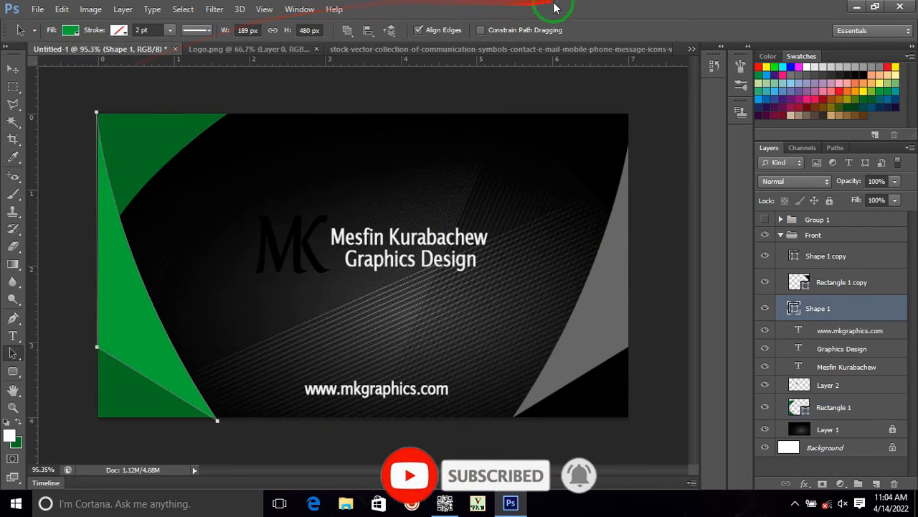
Step: Fill the mirrored corner shape, Rectangle 1 copy, on the card's front with dark green
left_click(553, 127)
left_click(71, 31)
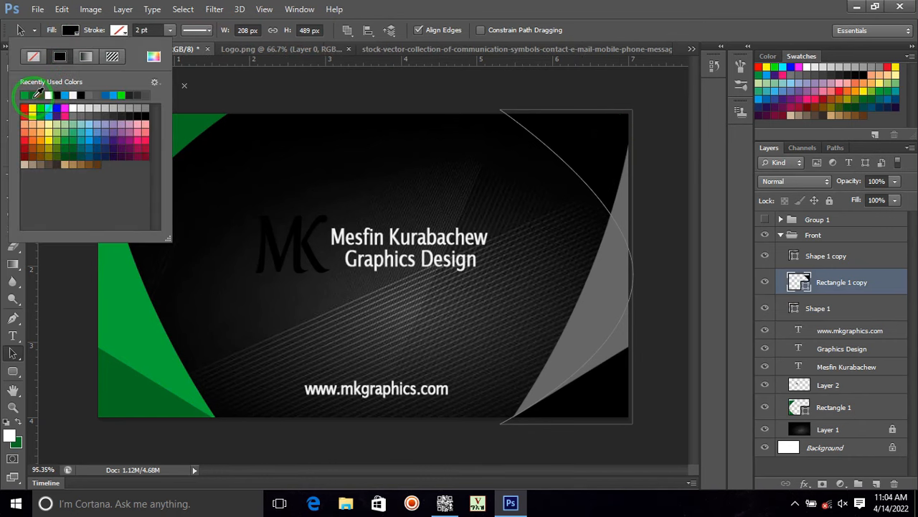
left_click(34, 95)
left_click(575, 331)
Step: Fill the mirrored grey curve, Shape 1 copy, on the card's front with the lighter green
left_click(787, 264)
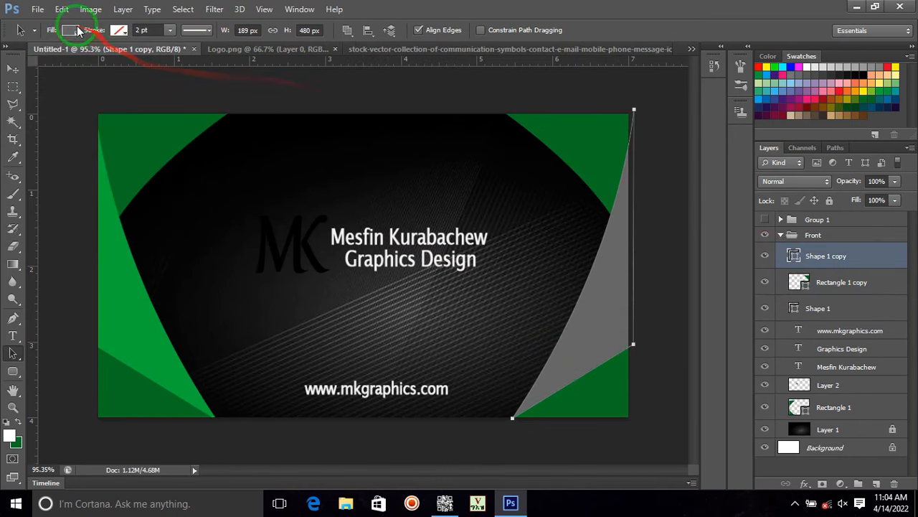
left_click(70, 31)
left_click(38, 91)
left_click(638, 4)
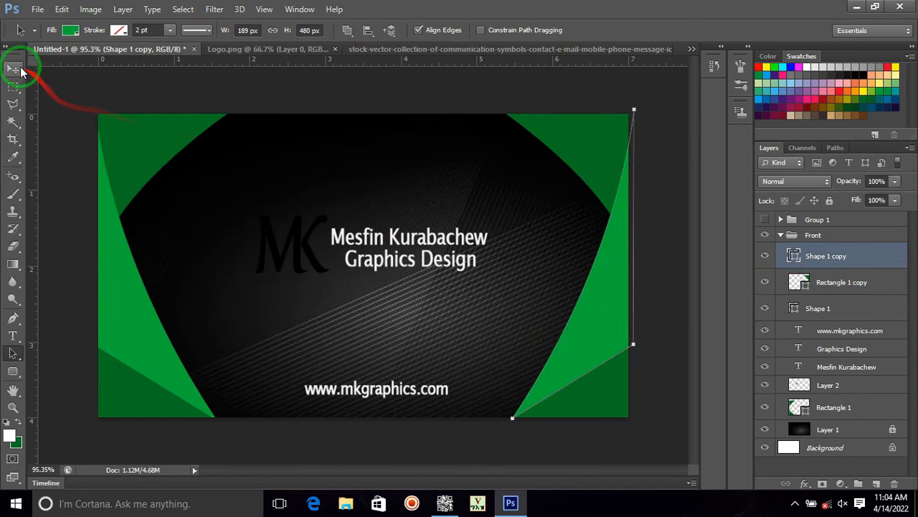
Step: Fill the MK logo on the card's front with the dark green background colour and clear the selection
left_click(14, 69)
left_click(291, 258)
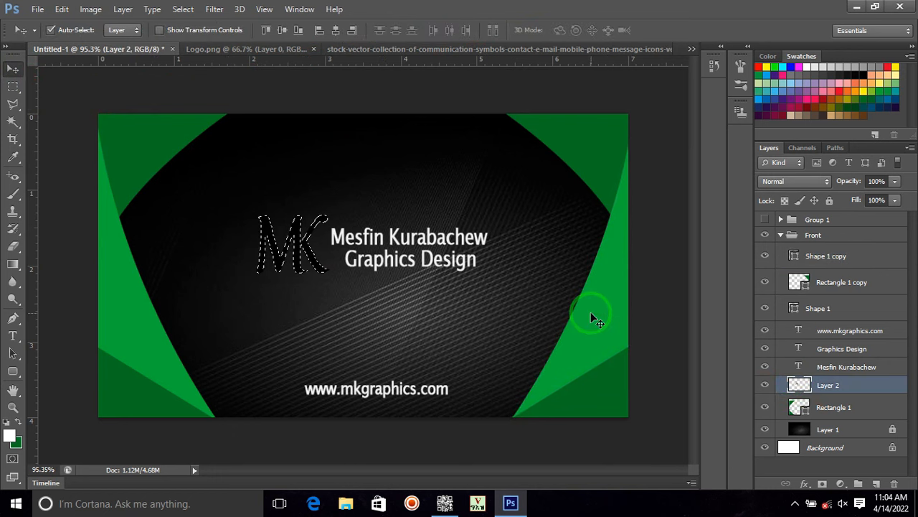
key("ctrl+BackSpace")
key("ctrl+d")
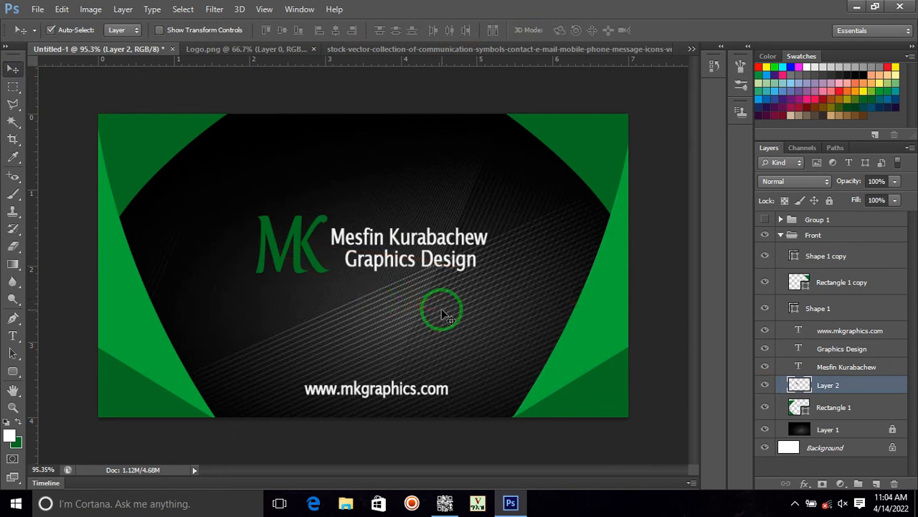
left_click_drag(443, 313, 551, 353)
Step: Unlock Layer 1, the front's dark textured background, and set its opacity to 81%
left_click(854, 430)
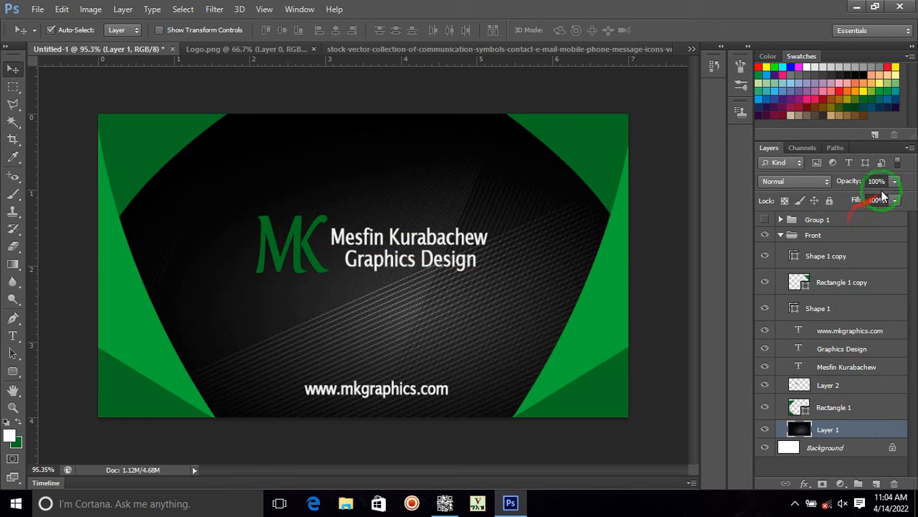
mouse_move(887, 199)
left_mouse_down()
mouse_move(844, 202)
mouse_move(889, 202)
left_mouse_up()
scroll(488, 266, "up", 1)
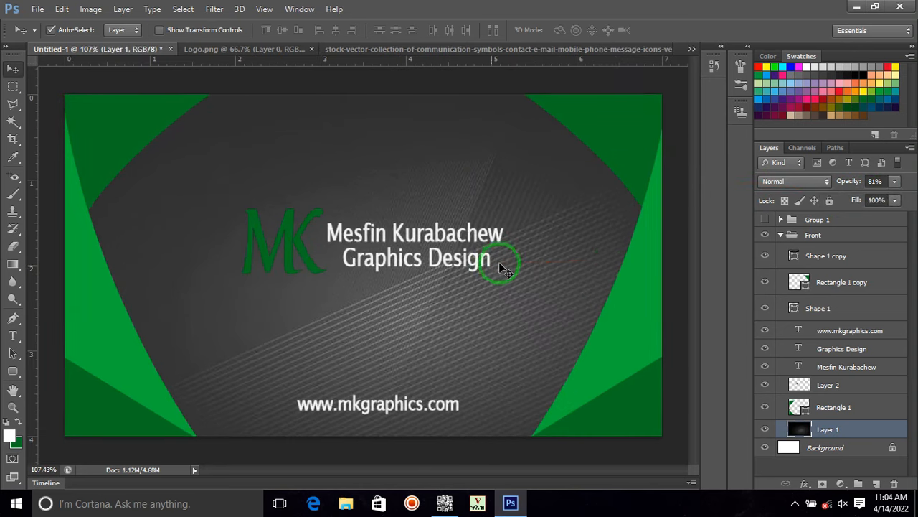
Step: Collapse the Front group and stamp its contents into a separate merged layer
left_click(784, 237)
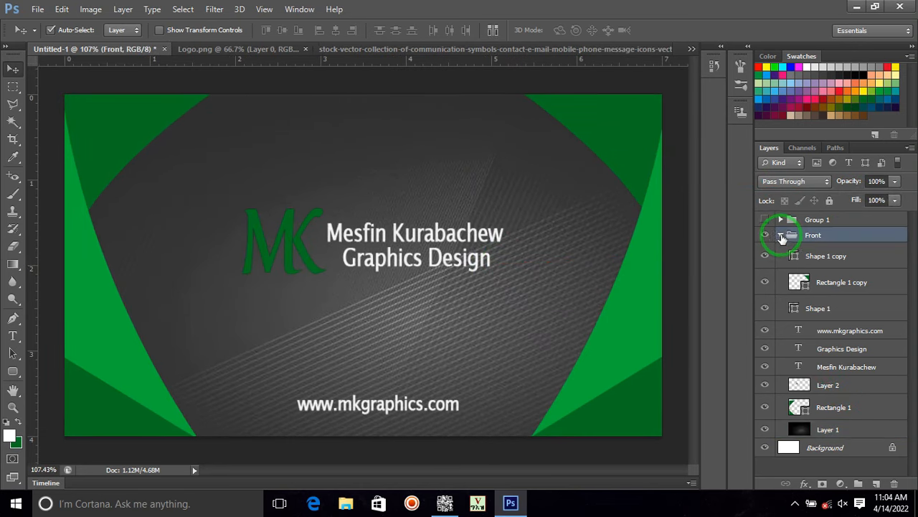
left_click(781, 235)
key("ctrl+alt+e")
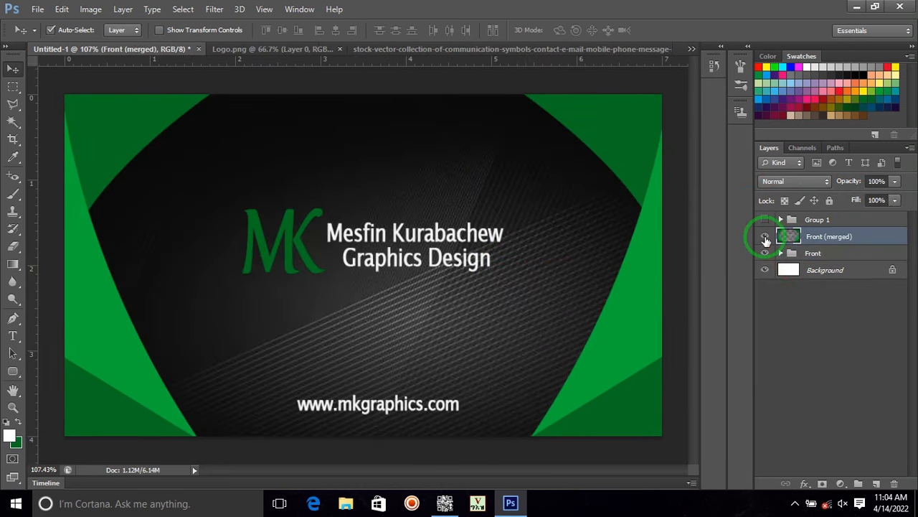
Step: Hide the Front group and its merged copy, and show Group 1 with the card's back
left_click_drag(765, 239, 769, 253)
left_click(768, 236)
left_click(766, 253)
left_click(793, 224)
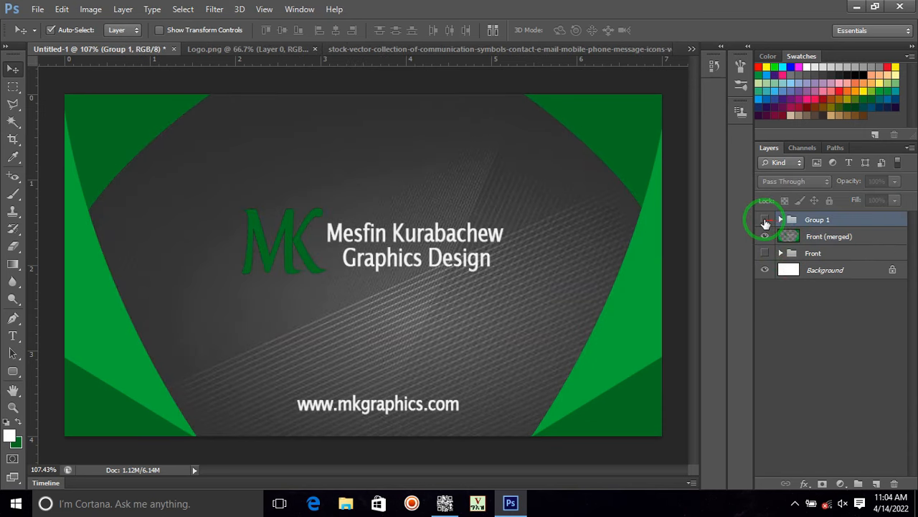
left_click(766, 221)
Step: Try to stamp Group 1 together with the locked Background into a merged layer, and undo the result
left_click(796, 270)
left_click(811, 231, "shift")
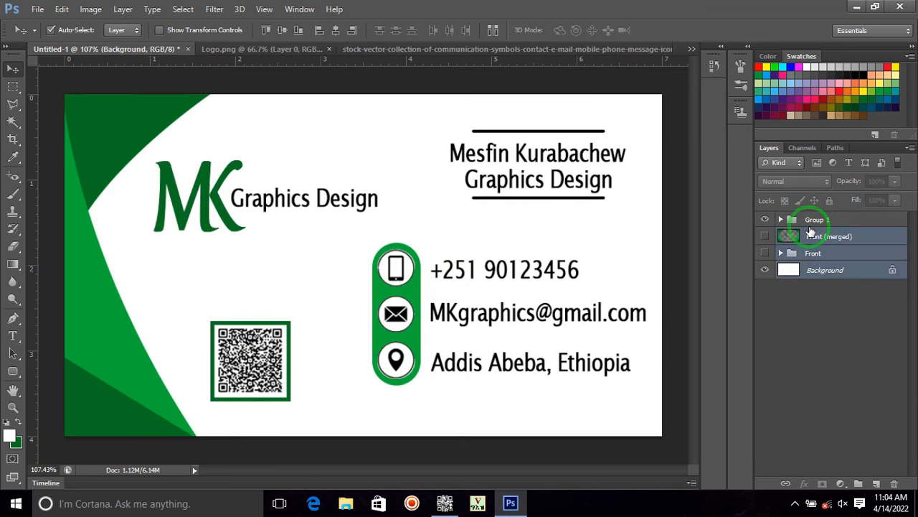
left_click(812, 223, "shift")
key("ctrl+alt+e")
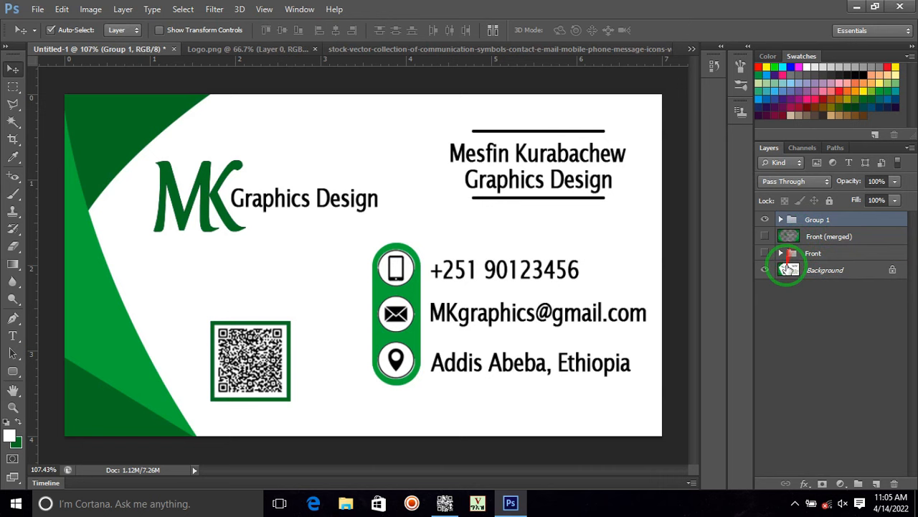
double_click(892, 270, "alt")
key("ctrl+alt+z")
key("ctrl+alt+z")
Step: Convert the locked Background into the regular layer Layer 0 and rename Group 1 as Back
double_click(892, 268)
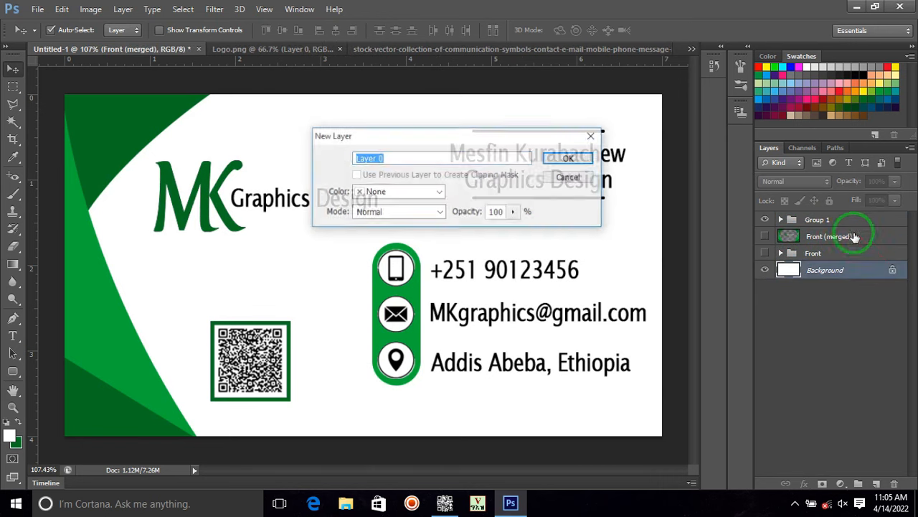
left_click(567, 157)
left_click(825, 221, "shift")
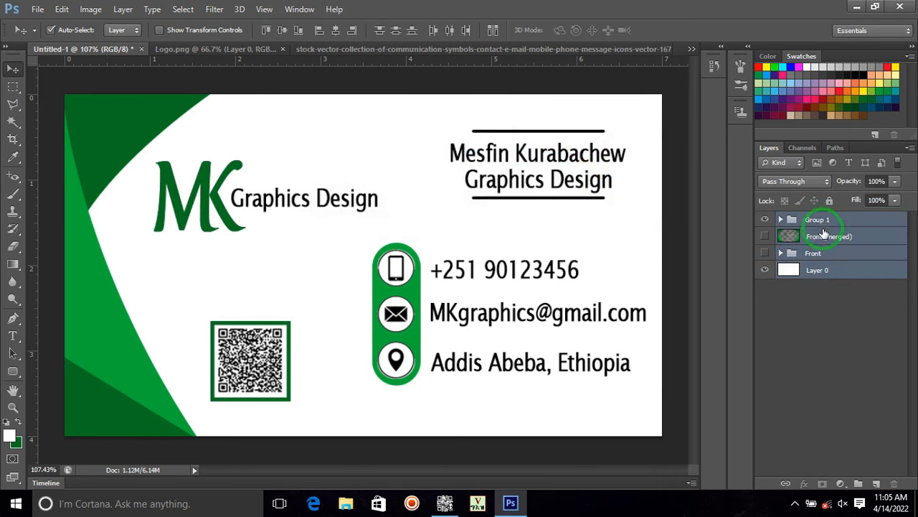
double_click(816, 221)
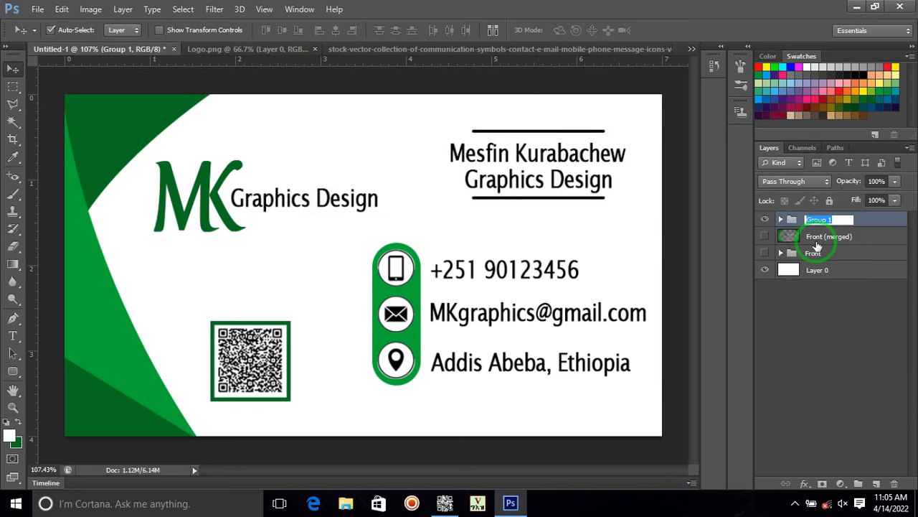
key("Return")
Step: Stamp the visible Back group and white Layer 0 into a separate merged layer
left_click(830, 275)
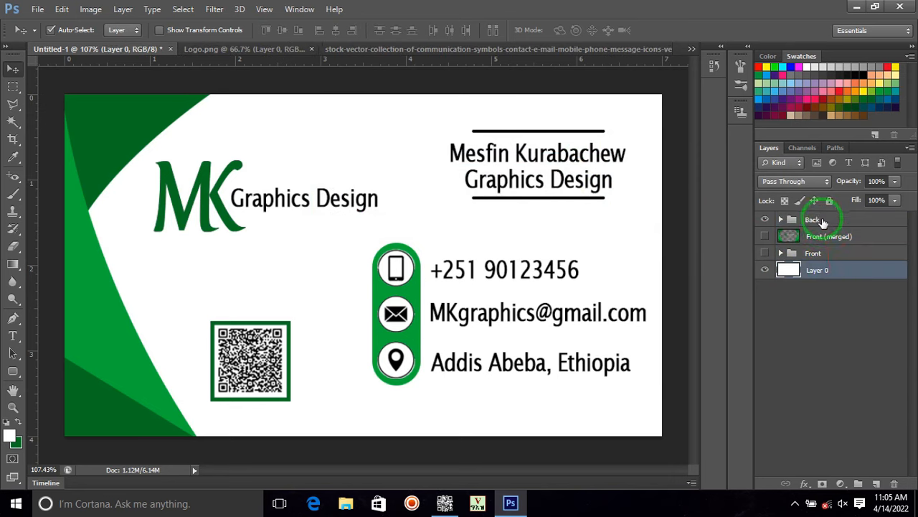
left_click(823, 218, "shift")
key("ctrl+alt+e")
Step: Close the stock communication-icons document and the Logo.png document
left_click(381, 49)
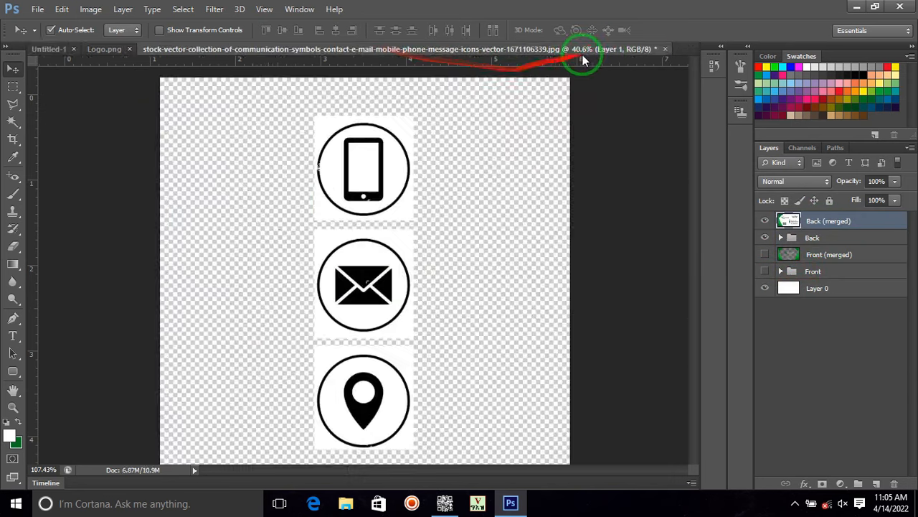
left_click(665, 49)
left_click(465, 193)
left_click(343, 49)
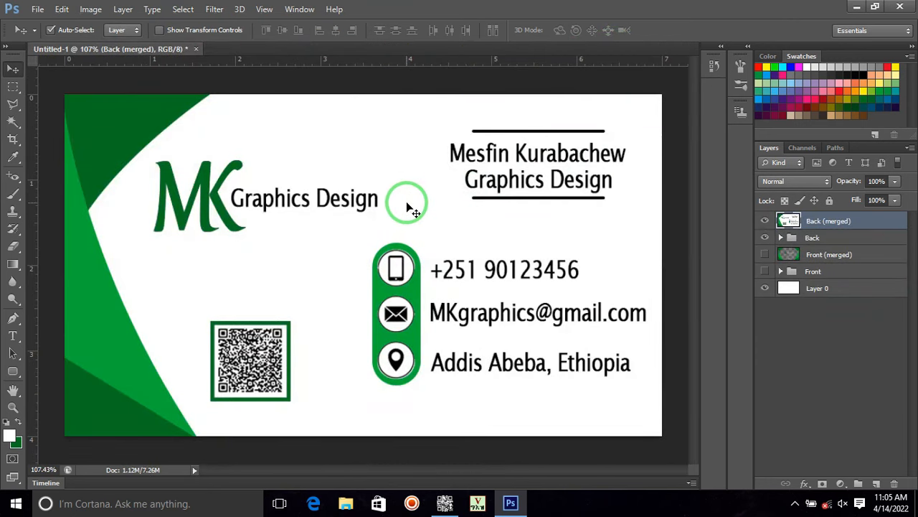
Step: Create a new International Paper A4 document, 210 × 297 mm at 300 pixels/inch, in RGB with a white background
scroll(407, 203, "down", 1)
scroll(376, 169, "up", 1)
scroll(370, 166, "down", 1)
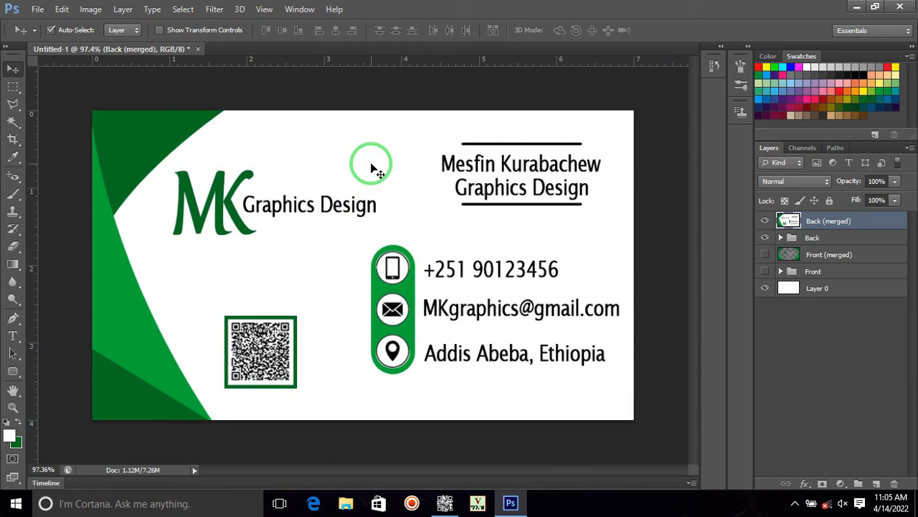
key("ctrl+n")
left_click(297, 193)
left_click(262, 255)
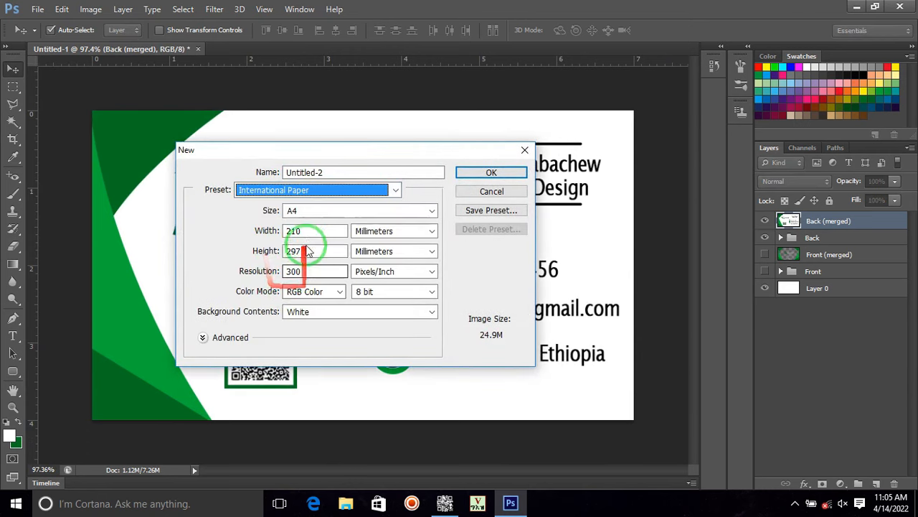
left_click(491, 172)
Step: In the business card document, hide Back (merged) and the Back group, and show Front (merged)
left_click(143, 48)
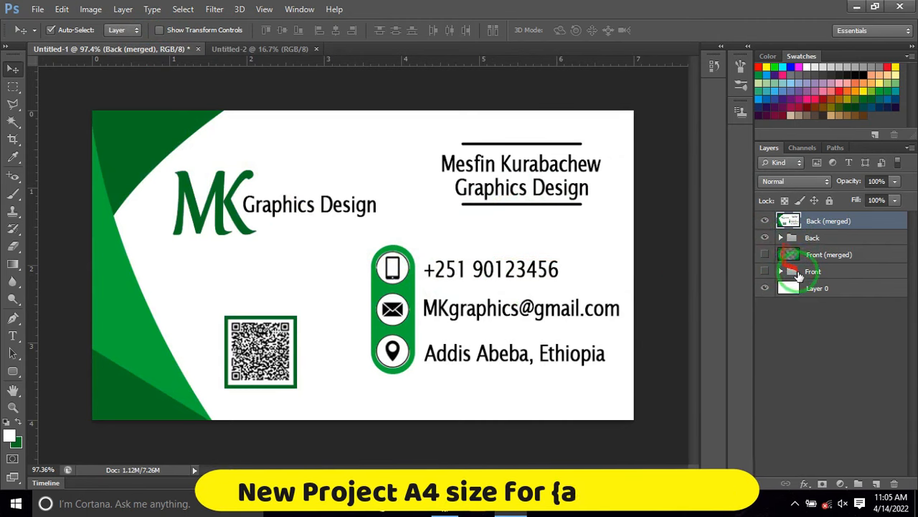
left_click_drag(766, 219, 772, 269)
left_click(766, 255)
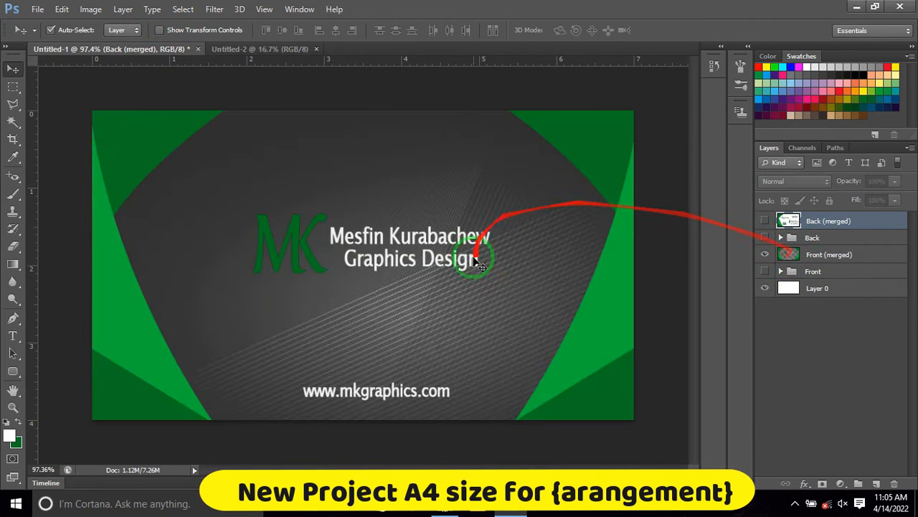
Step: Copy the Front (merged) and Back (merged) layers into the A4 document and place them in the page's upper-left corner
left_click(480, 260)
left_click(816, 223, "ctrl")
left_click_drag(454, 295, 302, 177)
left_click(766, 225)
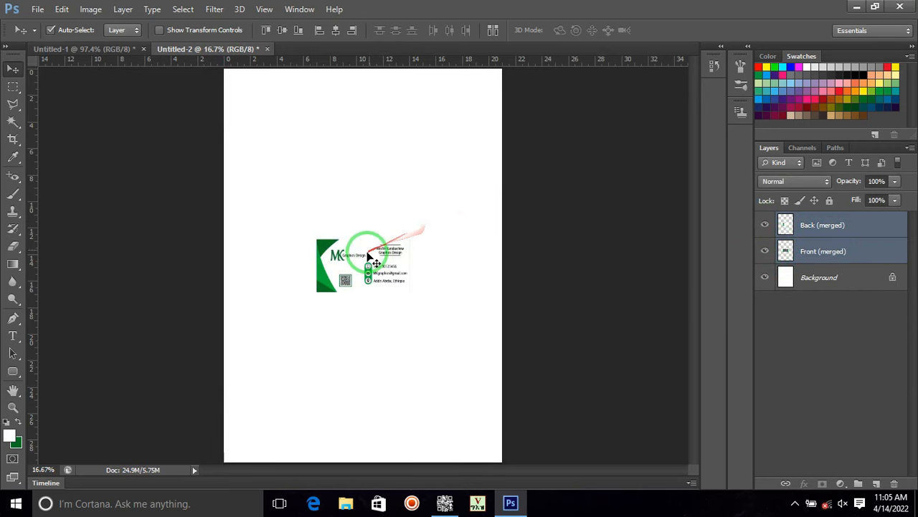
left_click_drag(369, 256, 282, 190)
Step: Try to duplicate the card directly below the first one on the A4 page, and undo it
left_click_drag(280, 113, 279, 175)
left_click(280, 213)
left_click(463, 191)
key("ctrl+z")
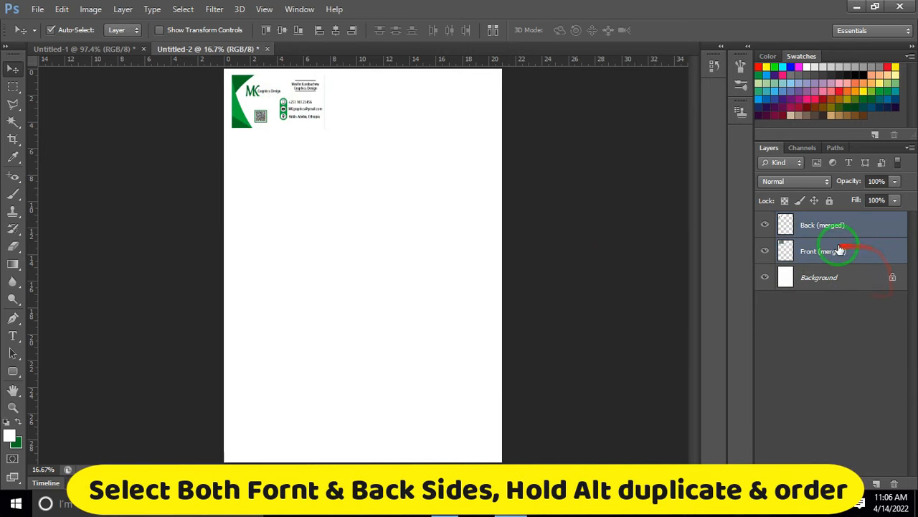
Step: Duplicate both card sides down the A4 page to form a left column of six cards
left_click(820, 225, "shift")
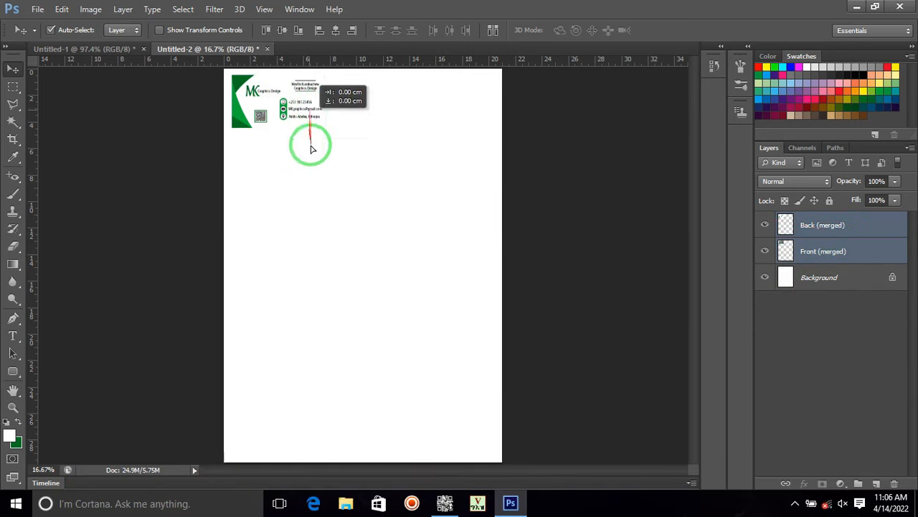
left_click_drag(310, 149, 302, 353)
left_click_drag(302, 352, 297, 410)
Step: Try to duplicate the six-card column as a second column, and undo the misplaced copies
left_click_drag(340, 82, 252, 369)
left_click_drag(260, 404, 377, 420)
left_click_drag(434, 80, 343, 427)
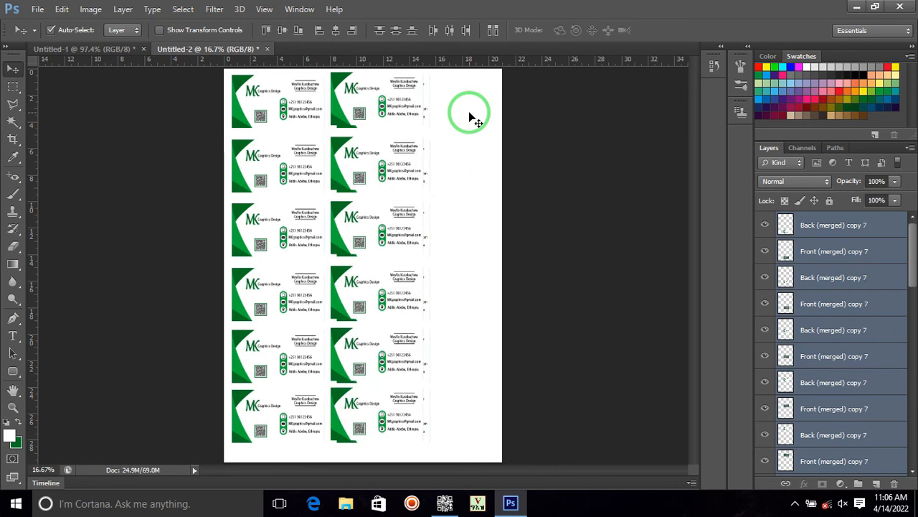
key("ctrl+alt+z")
key("ctrl+alt+z")
Step: Duplicate the left column of six cards beside it and line up the copies' rows with the originals
left_click_drag(349, 94, 252, 413)
left_click_drag(277, 420, 385, 419)
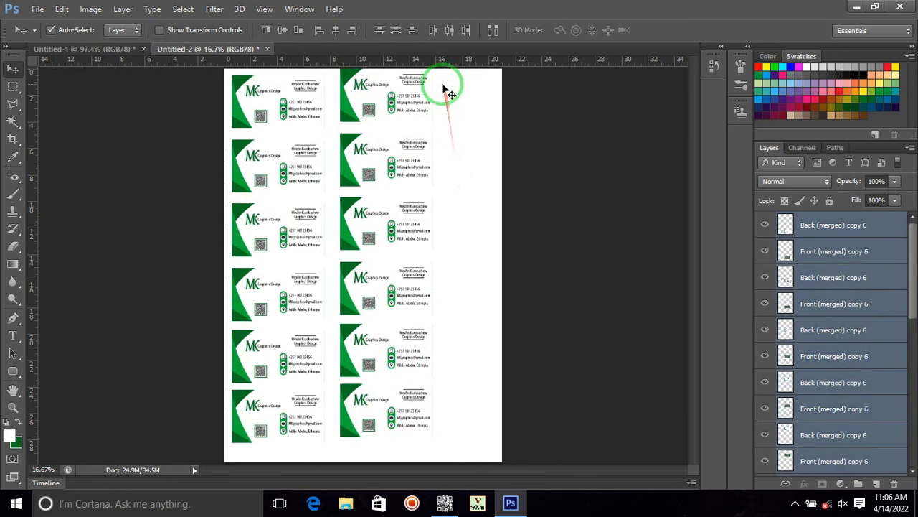
left_click_drag(450, 77, 371, 421)
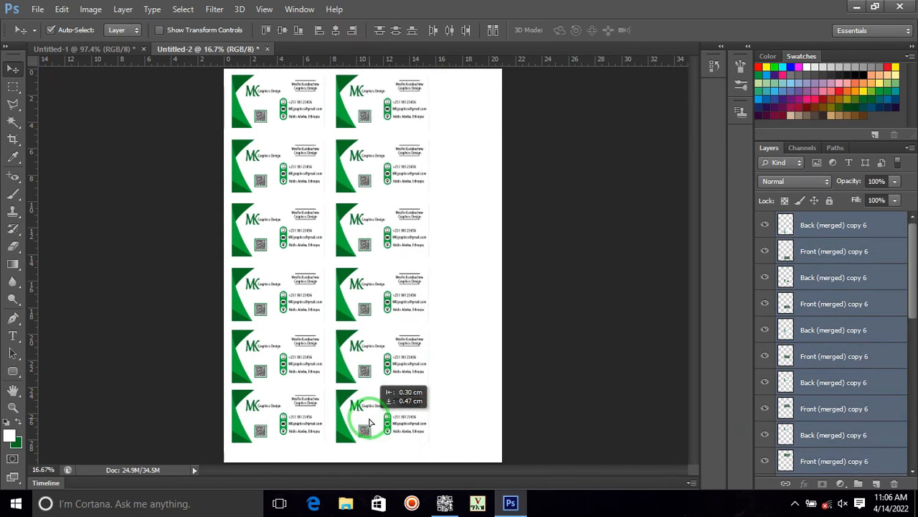
left_click(459, 215)
Step: Duplicate the second column's top card into the free strip along the page's right edge and rotate it 90° clockwise
left_click_drag(454, 106, 358, 120)
left_click_drag(406, 101, 468, 109)
key("ctrl+t")
left_click_drag(518, 72, 450, 445)
left_click(675, 29)
Step: Duplicate the rotated card down the page's right edge to form a column of four, spaced and aligned with each other
left_click_drag(433, 221, 477, 236)
left_click_drag(508, 314, 409, 325)
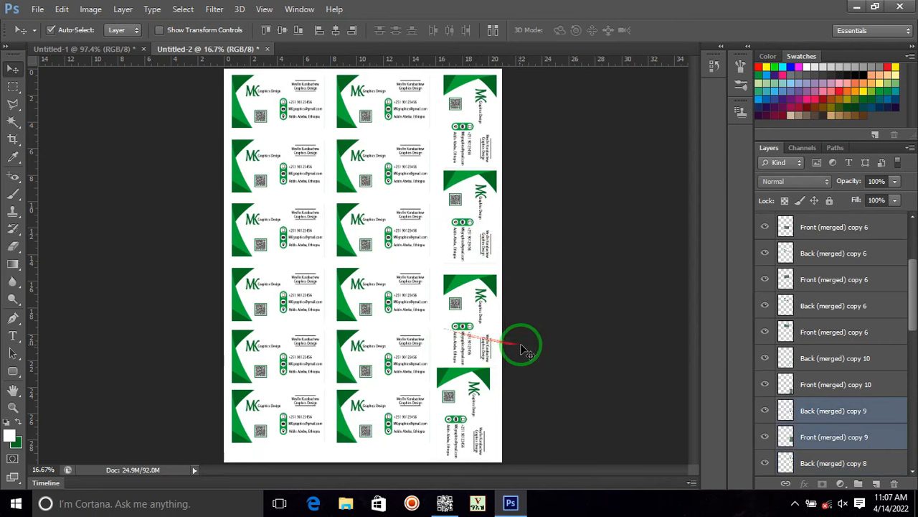
left_click_drag(537, 399, 489, 408)
left_click(516, 91)
left_click_drag(522, 79, 440, 418)
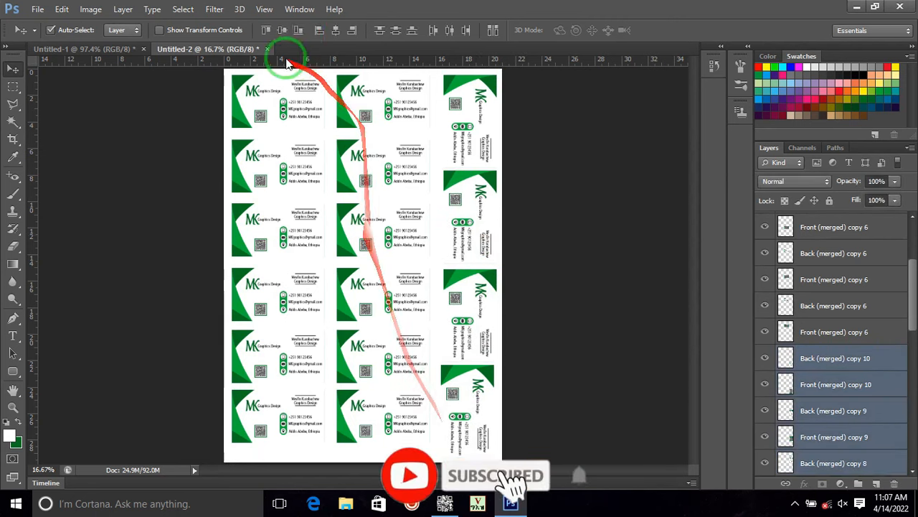
left_click(583, 207)
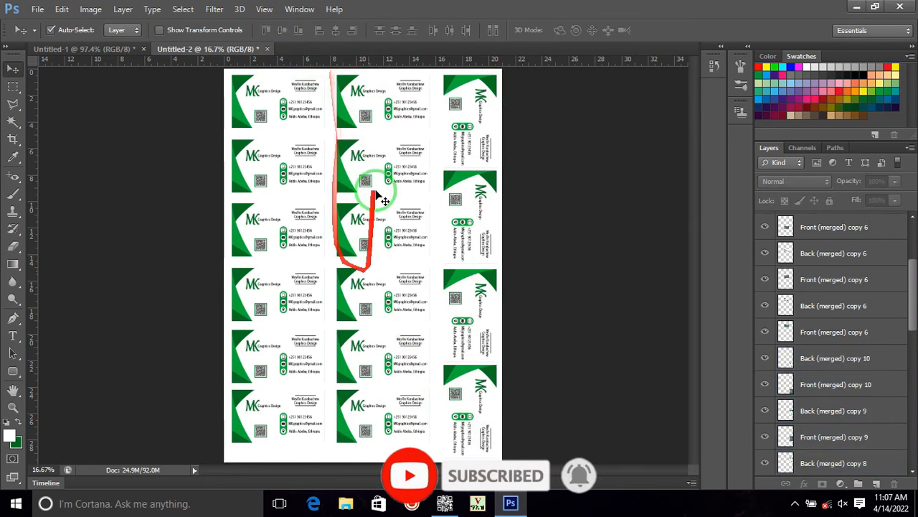
Step: Align the horizontal centres of the cards in the second column and of those in the first column
left_click_drag(406, 453, 402, 80)
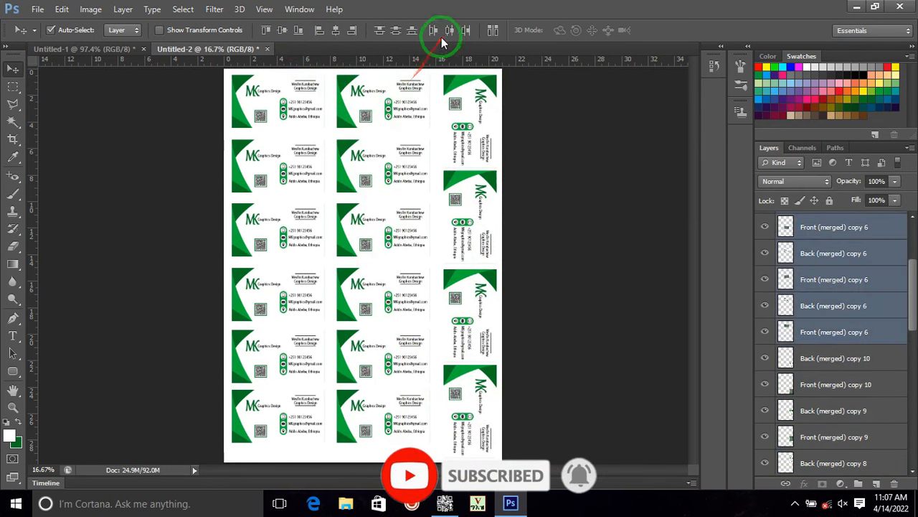
left_click(337, 33)
left_click_drag(294, 458, 286, 79)
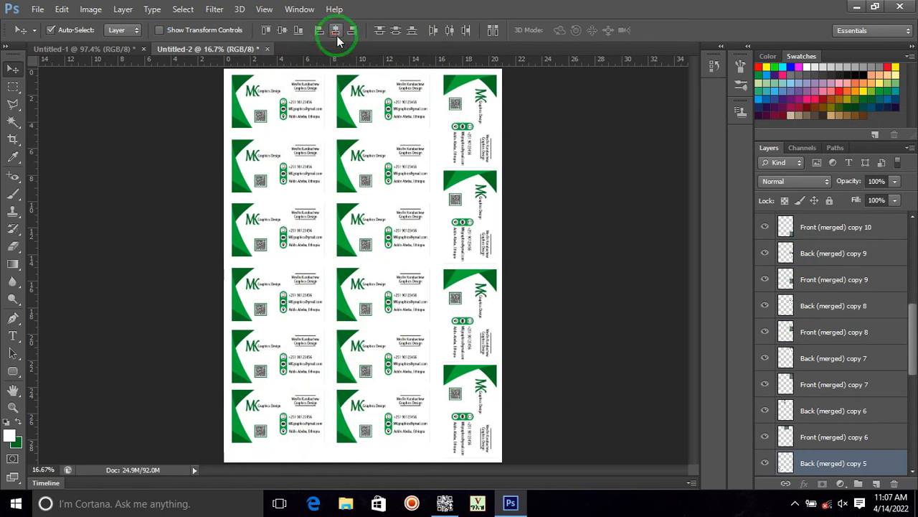
left_click(563, 298)
Step: Nudge the two upright cards in the bottom row down towards the page's lower edge
left_click_drag(212, 409, 396, 436)
key("shift+Down")
key("shift+Down")
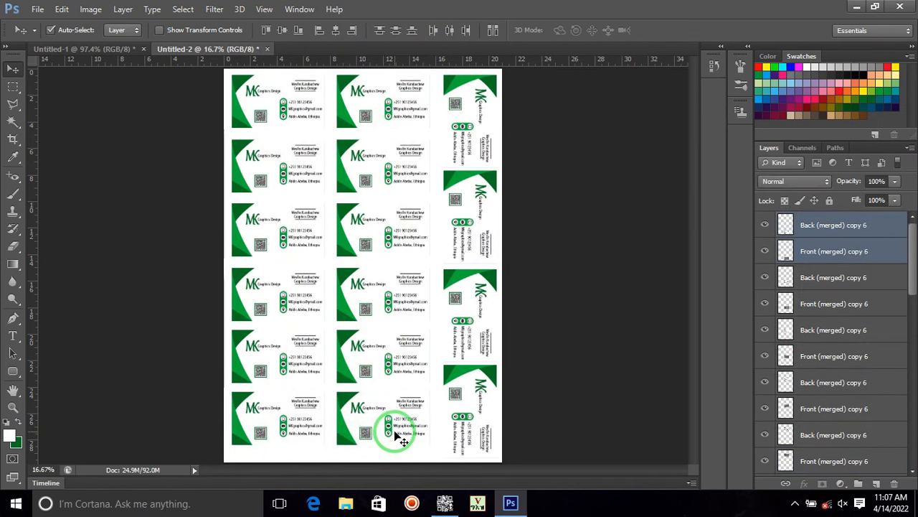
key("shift+Down")
key("shift+Down")
key("shift+Down")
key("shift+Down")
Step: Nudge the upright cards in the fifth, fourth, third and second rows down to even out the vertical gaps
left_click_drag(206, 338, 375, 373)
key("shift+Down")
key("shift+Down")
left_click_drag(205, 275, 434, 325)
key("shift+Down")
key("shift+Down")
left_click_drag(205, 211, 393, 260)
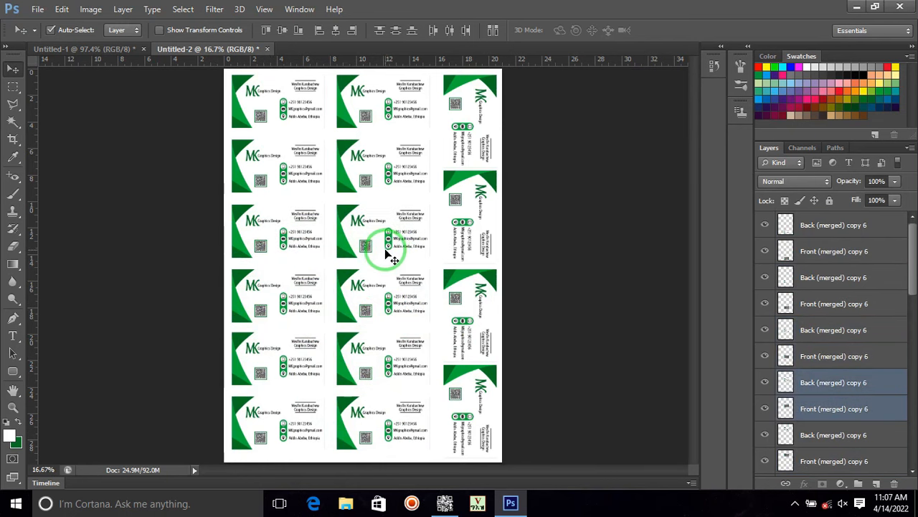
left_click_drag(208, 138, 414, 199)
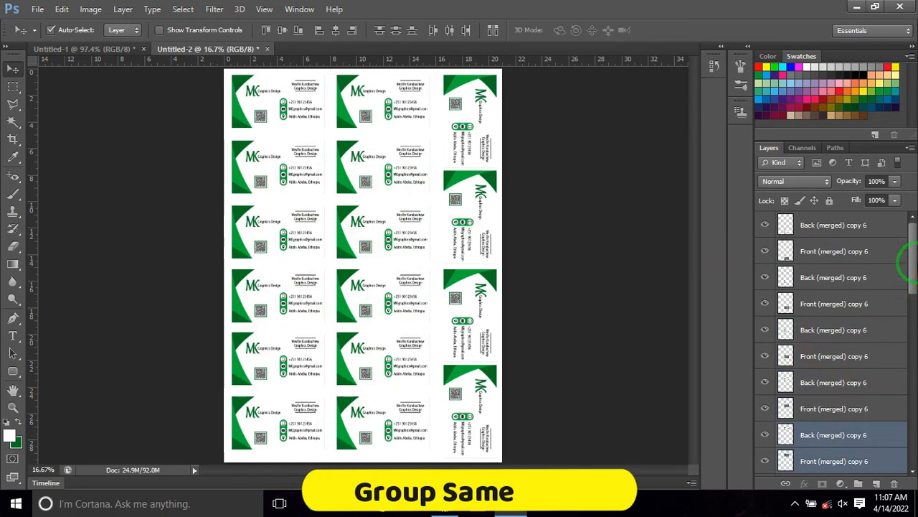
Step: Group the Front (merged) copy layers throughout the layer stack, leaving the Back (merged) layers outside the group
left_click(880, 458)
left_click(832, 409, "ctrl")
left_click(832, 356, "ctrl")
left_click(834, 304, "ctrl")
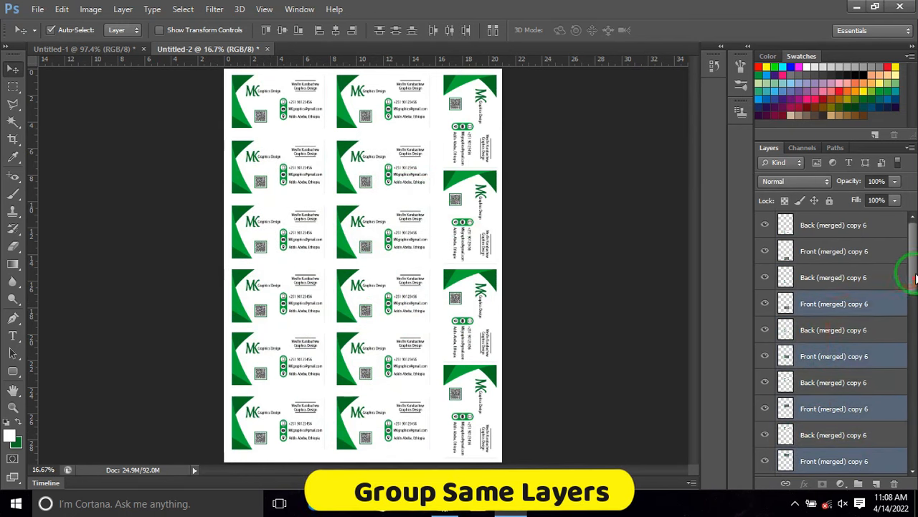
left_click(856, 253, "ctrl")
left_click_drag(912, 256, 915, 391)
left_click(829, 280, "ctrl")
left_click(825, 330, "ctrl")
left_click(825, 380, "ctrl")
left_click(826, 432, "ctrl")
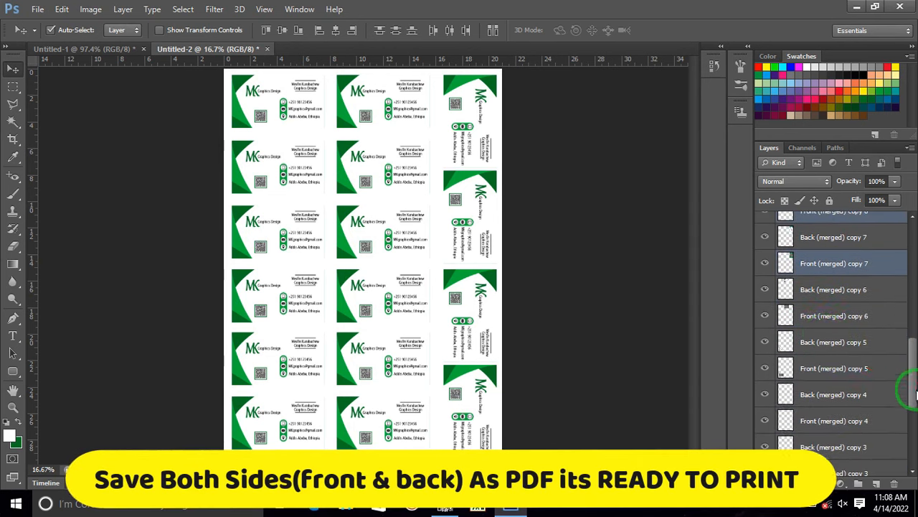
left_click(816, 319, "ctrl")
left_click(818, 368, "ctrl")
left_click(840, 466, "ctrl")
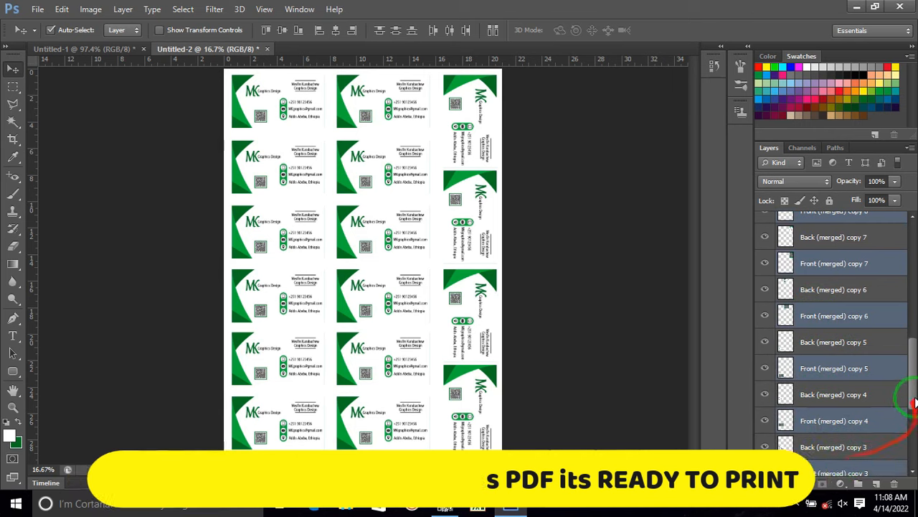
left_click_drag(914, 404, 916, 433)
left_click(831, 362, "ctrl")
left_click(833, 411, "ctrl")
left_click(830, 463, "ctrl")
left_click(901, 439, "ctrl")
key("ctrl+g")
Step: Move Group 1 above the topmost Back (merged) copy 6 layer
left_click(833, 244)
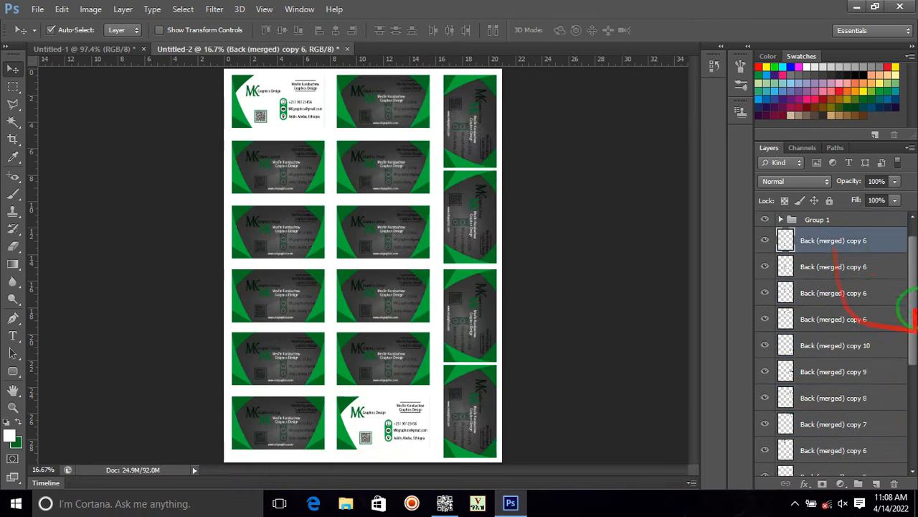
key("ctrl+shift+bracketright")
scroll(832, 276, "down", 1)
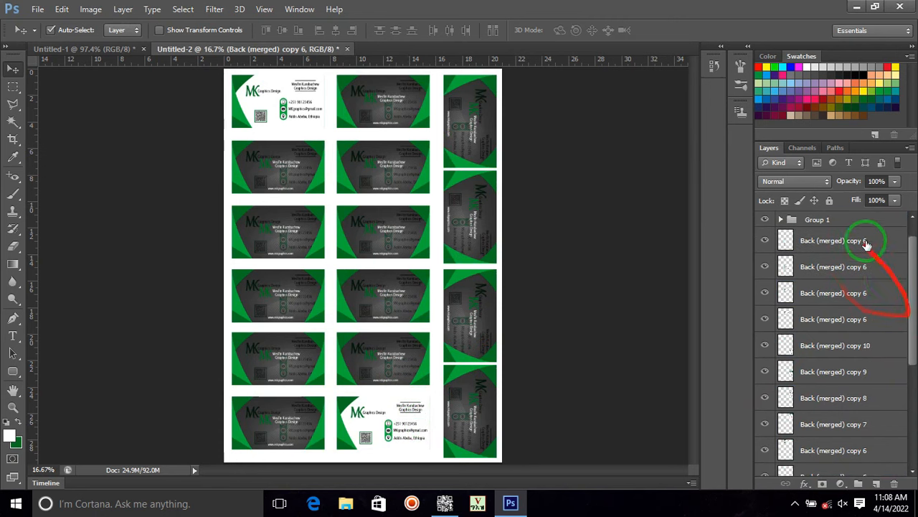
scroll(813, 228, "up", 1)
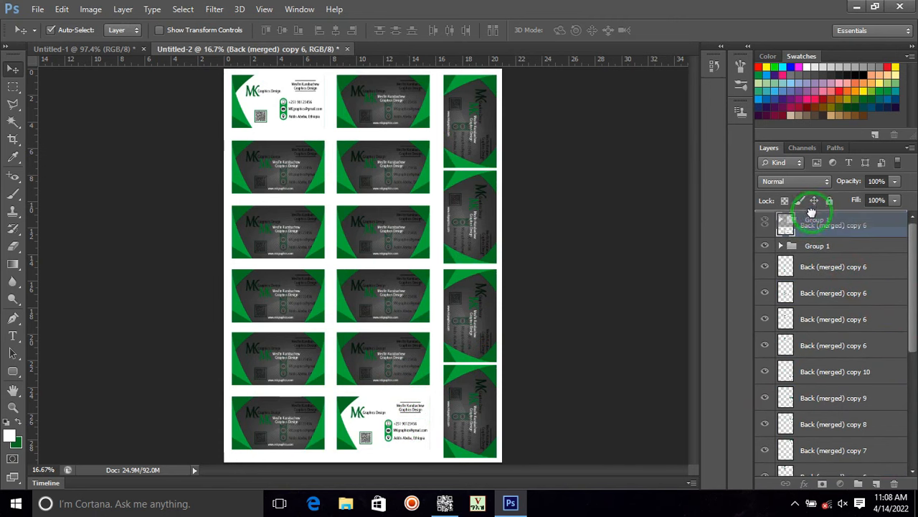
left_click_drag(811, 213, 869, 255)
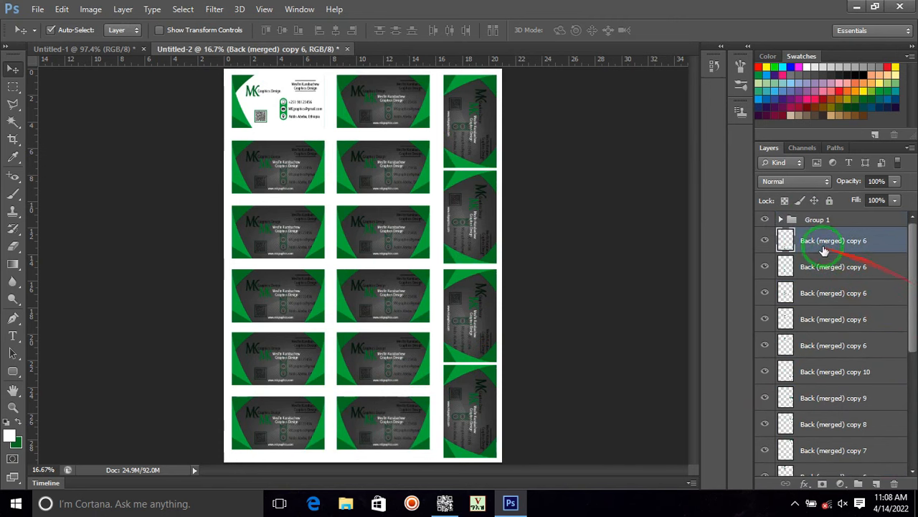
Step: Group all the Back (merged) layers and move the remaining Front (merged) layer into Group 1
left_click_drag(905, 323, 836, 410)
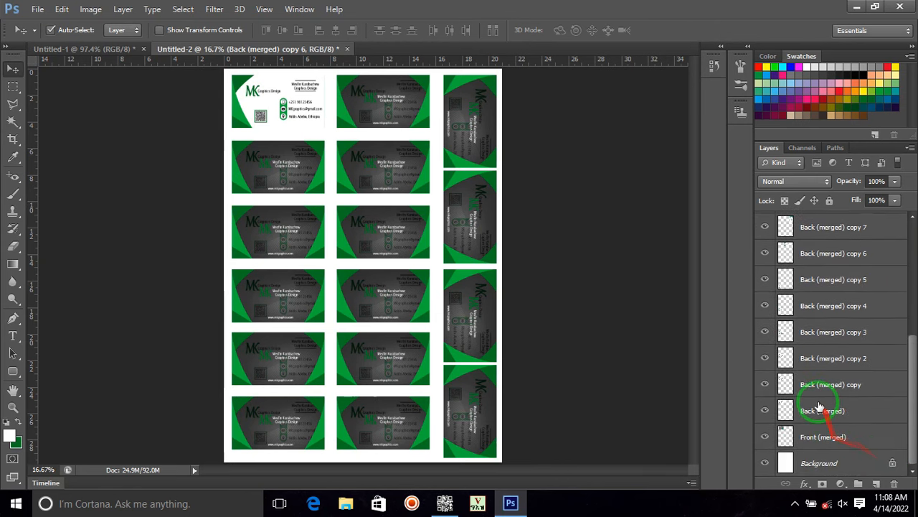
left_click(824, 411, "shift")
key("ctrl+g")
left_click_drag(813, 218, 814, 226)
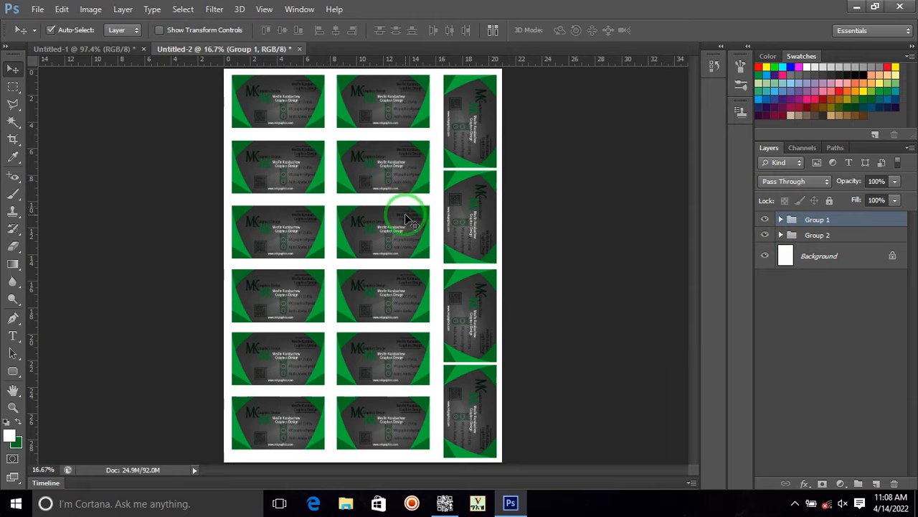
Step: Check each side's sheet by displaying only Group 1 with Group 2 hidden, and only Group 2 with Group 1 hidden
scroll(412, 224, "up", 3)
left_click(765, 235)
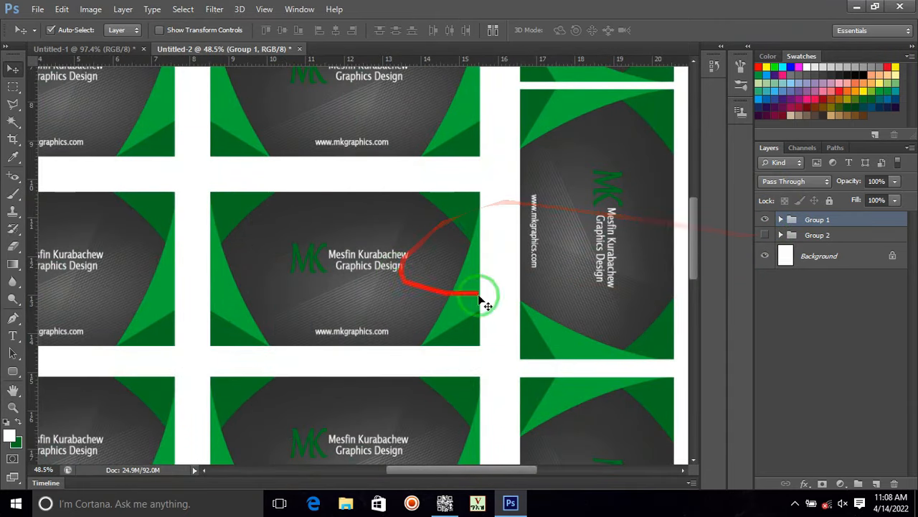
scroll(509, 303, "down", 3)
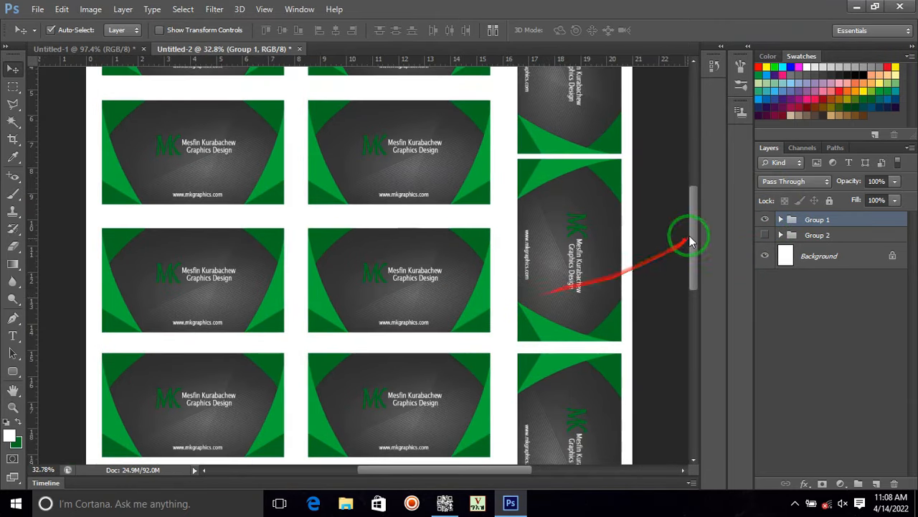
left_click(765, 219)
left_click(765, 235)
scroll(485, 266, "down", 4)
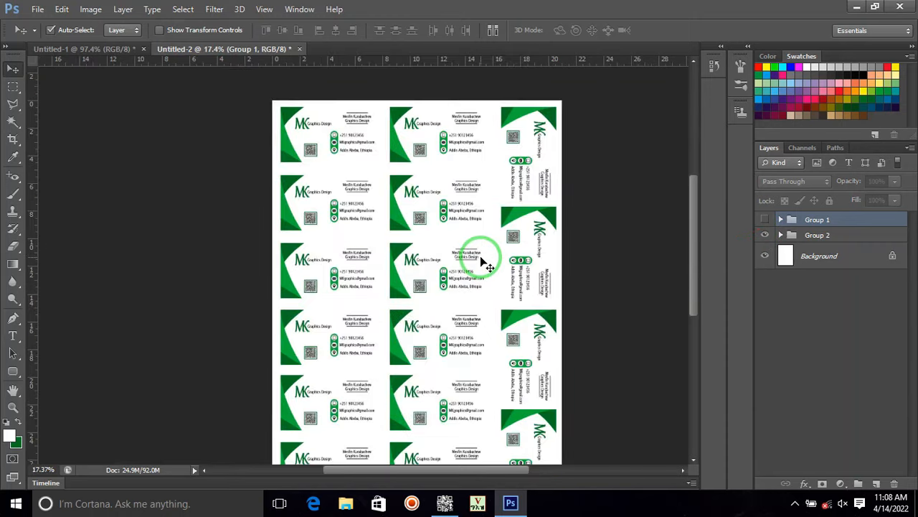